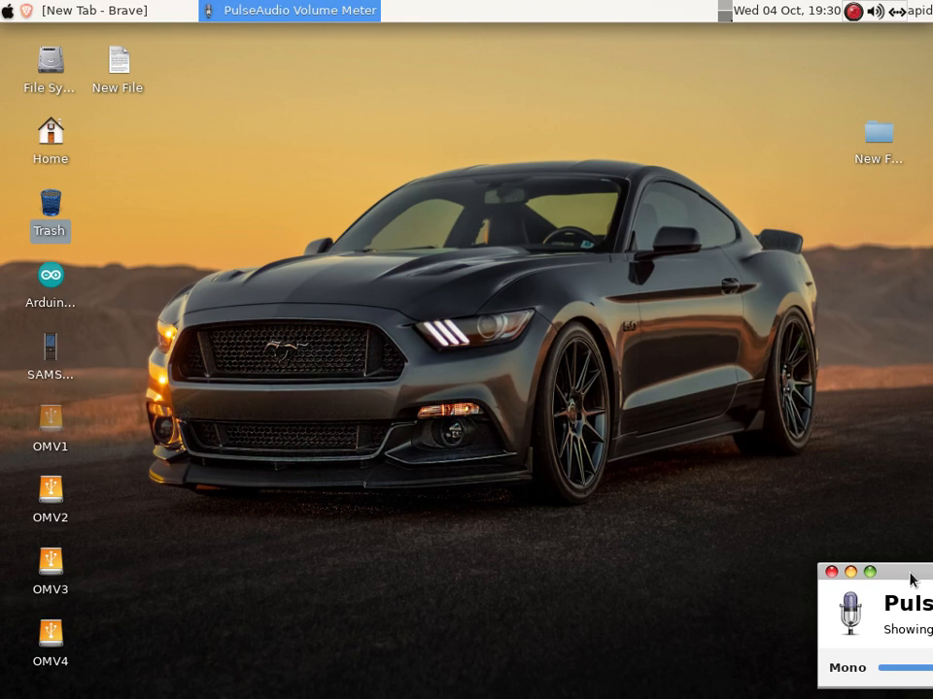
Nudge the PulseAudio Volume Meter window slightly up and left at the desktop's bottom-right
{"action": "left_click_drag", "start_coordinate": [909, 575], "coordinate": [873, 572]}
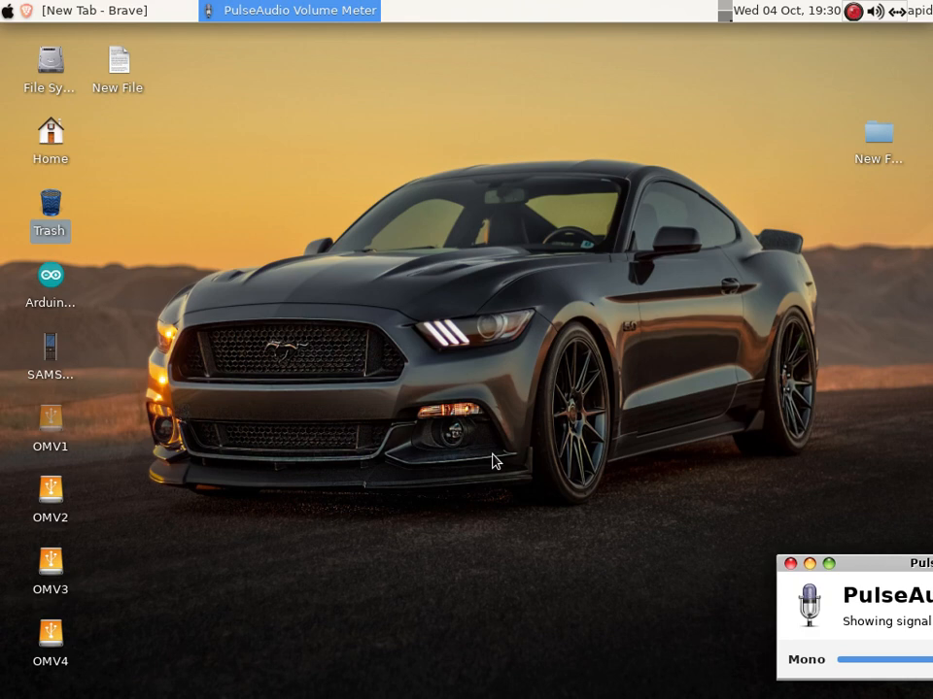
Run scrcpy in a new terminal to mirror the SM-G532G phone, then close the mirror window
{"action": "left_click", "coordinate": [10, 11]}
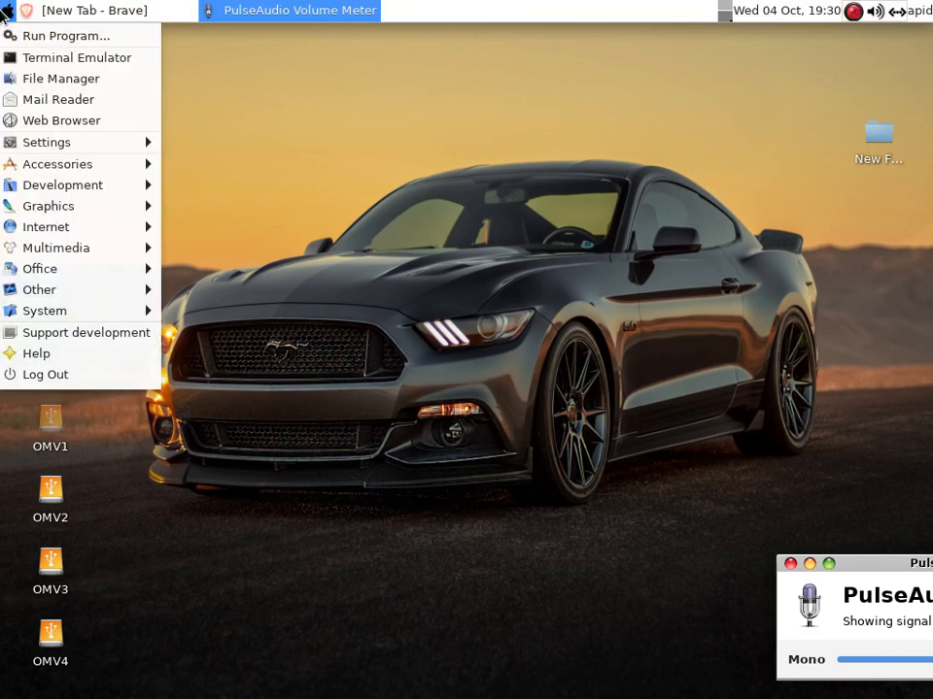
{"action": "left_click", "coordinate": [50, 58]}
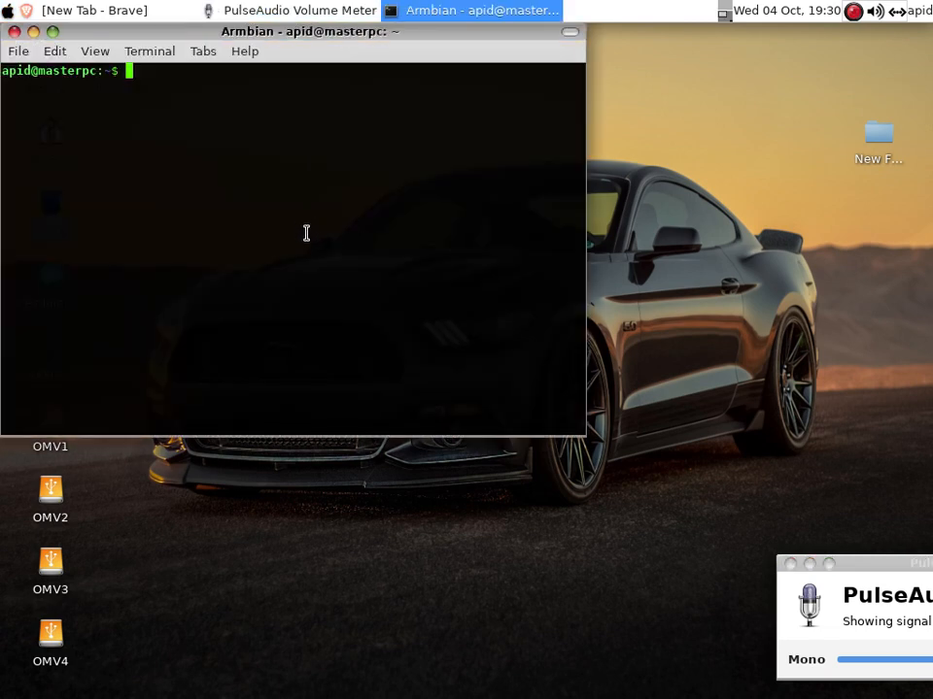
{"action": "type", "text": "scrcpy"}
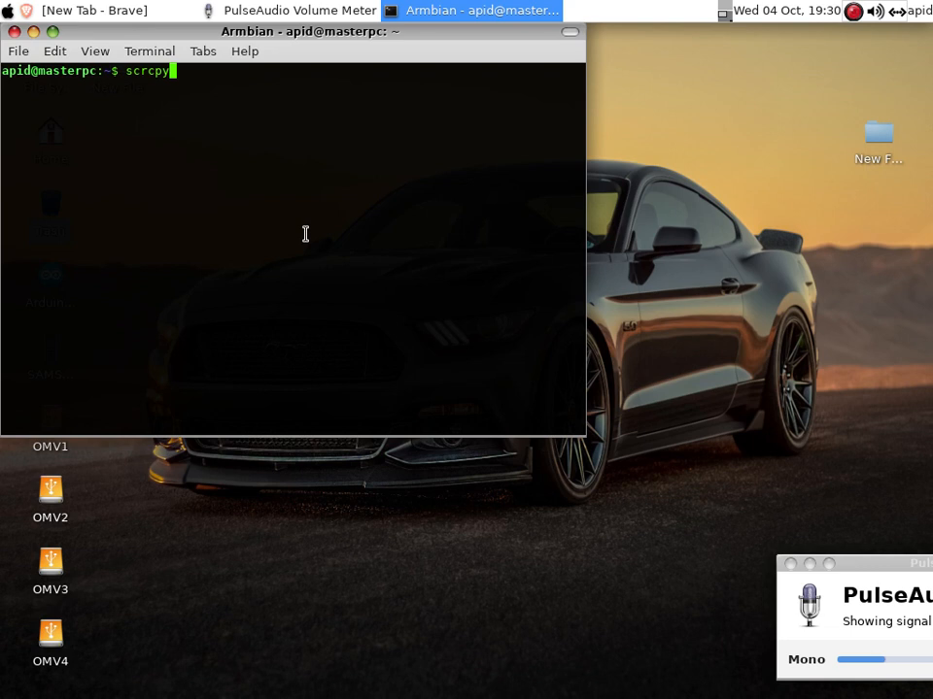
{"action": "key", "text": "Return"}
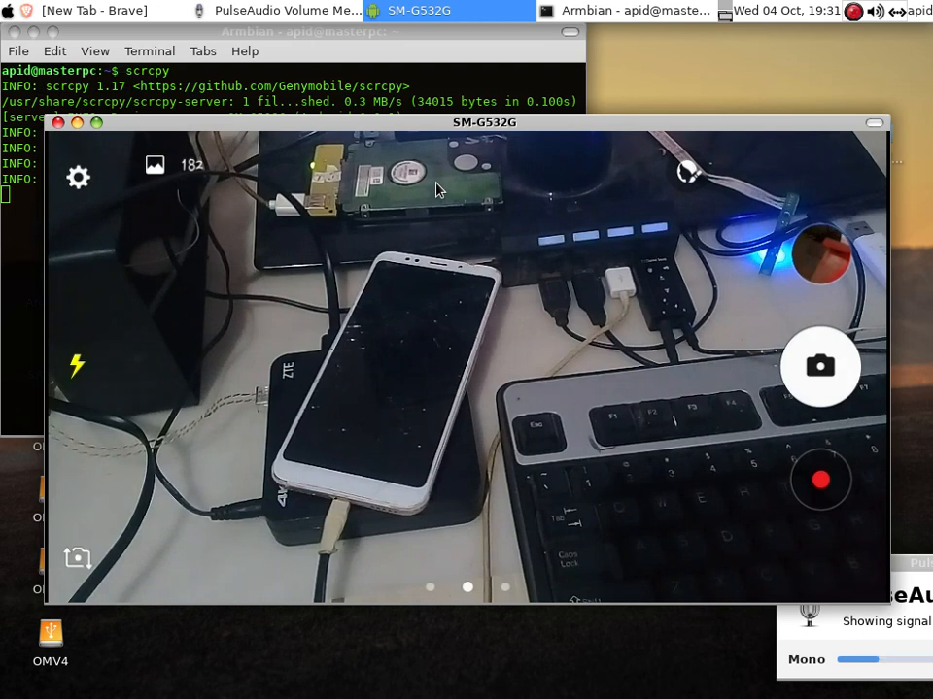
{"action": "left_click", "coordinate": [58, 124]}
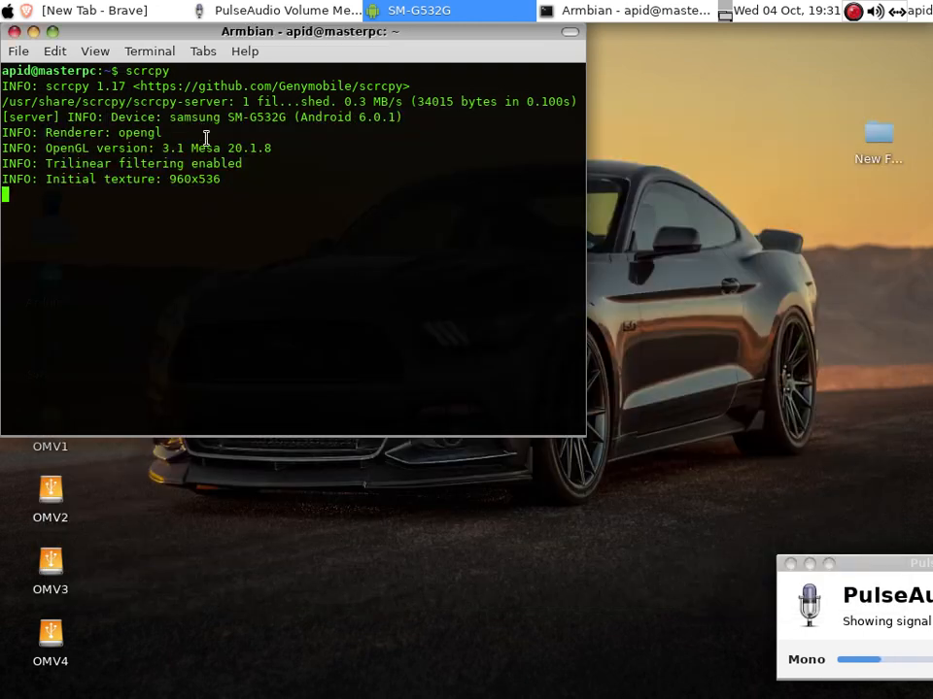
Close the terminal and load 192.168.1.1 in Brave to reach the router's login page
{"action": "left_click", "coordinate": [14, 32]}
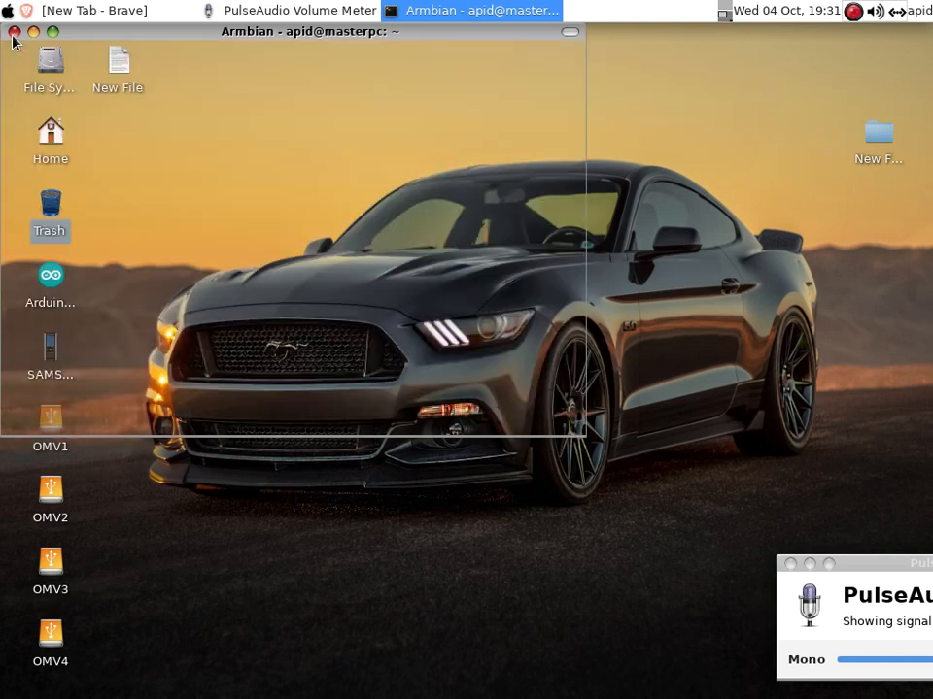
{"action": "left_click", "coordinate": [92, 10]}
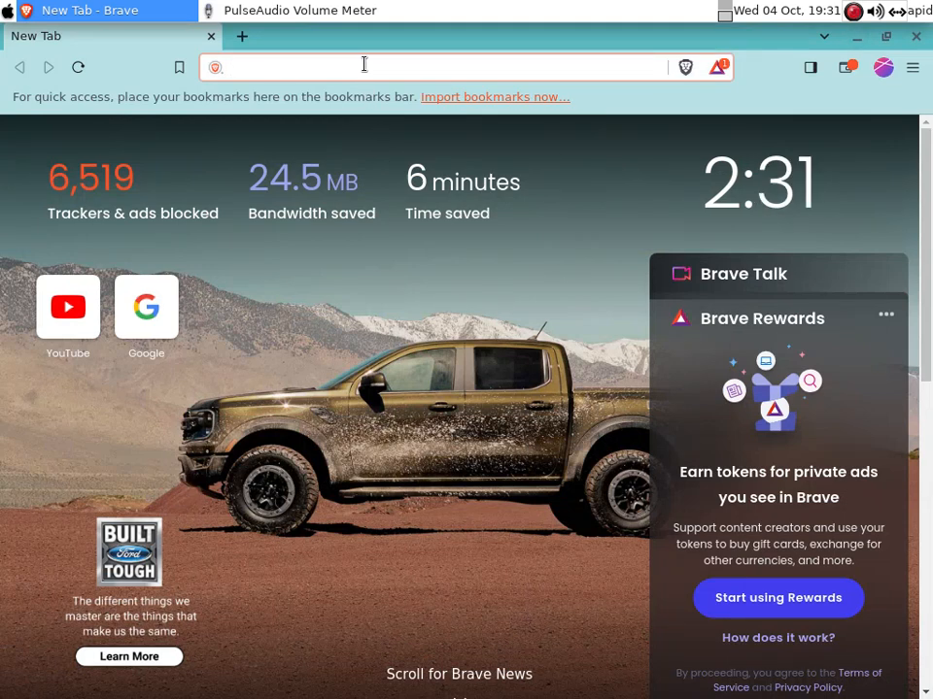
{"action": "left_click", "coordinate": [895, 12]}
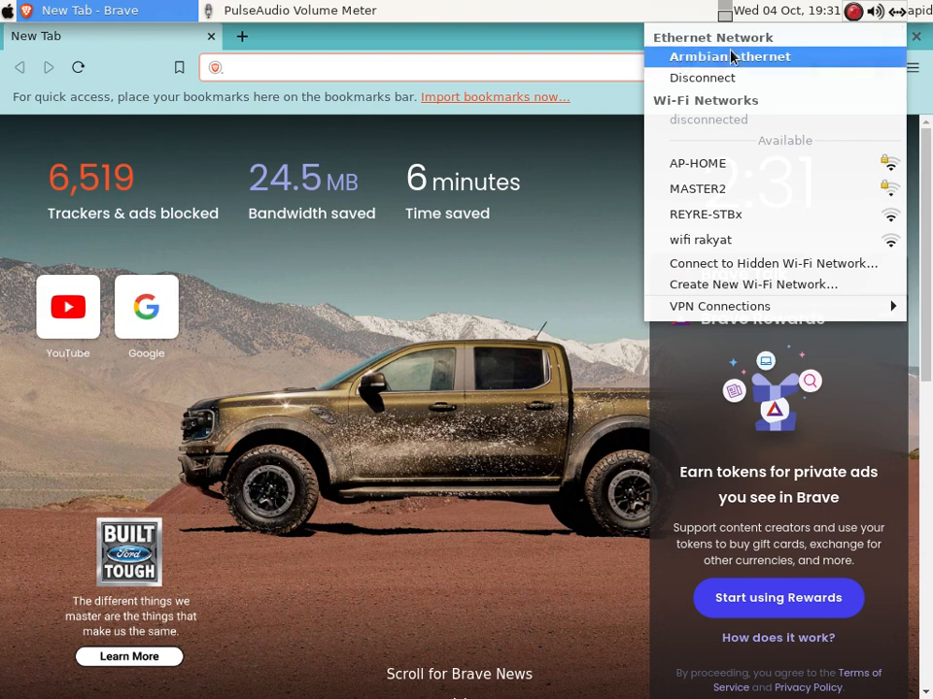
{"action": "left_click", "coordinate": [408, 66]}
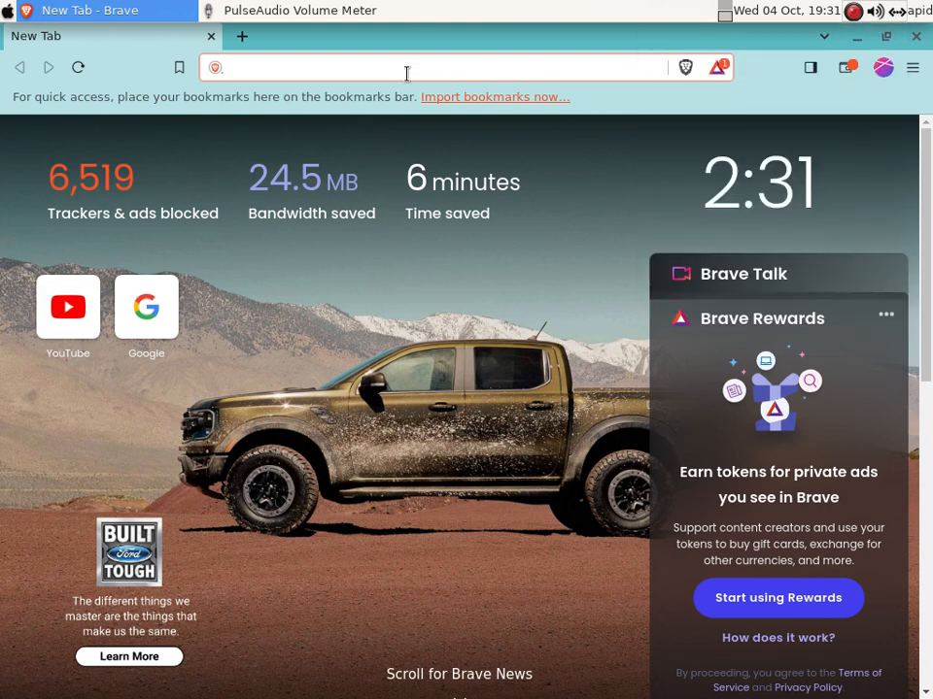
{"action": "type", "text": "192.168"}
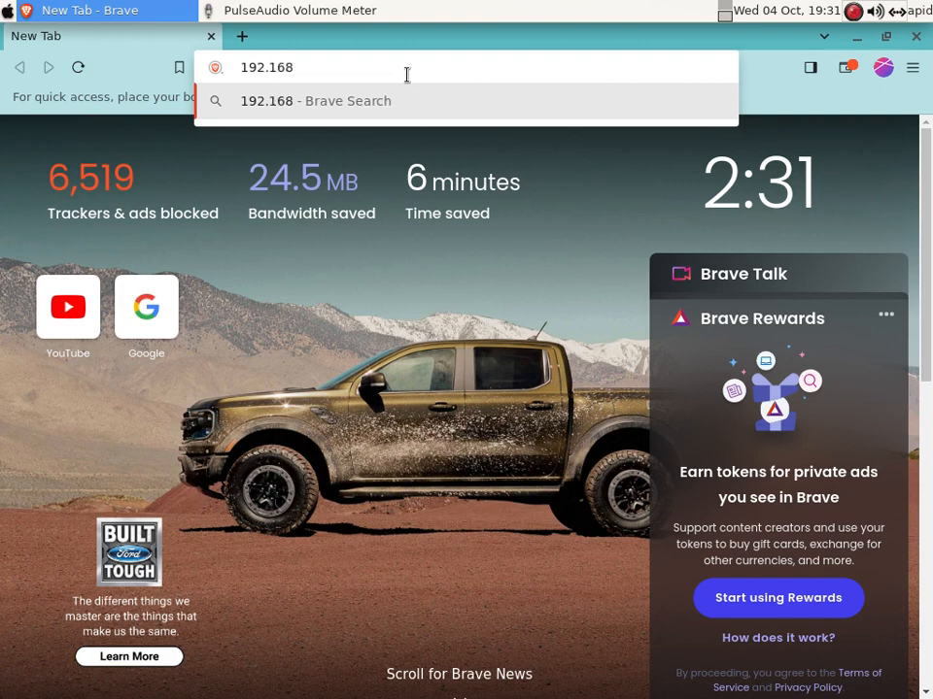
{"action": "type", "text": ".1.1"}
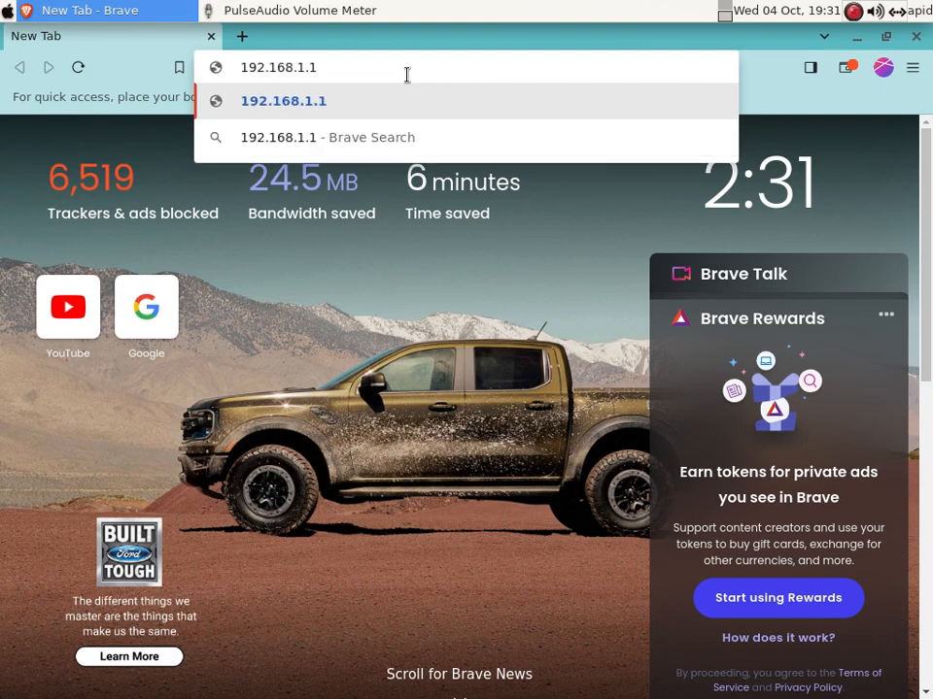
{"action": "key", "text": "Return"}
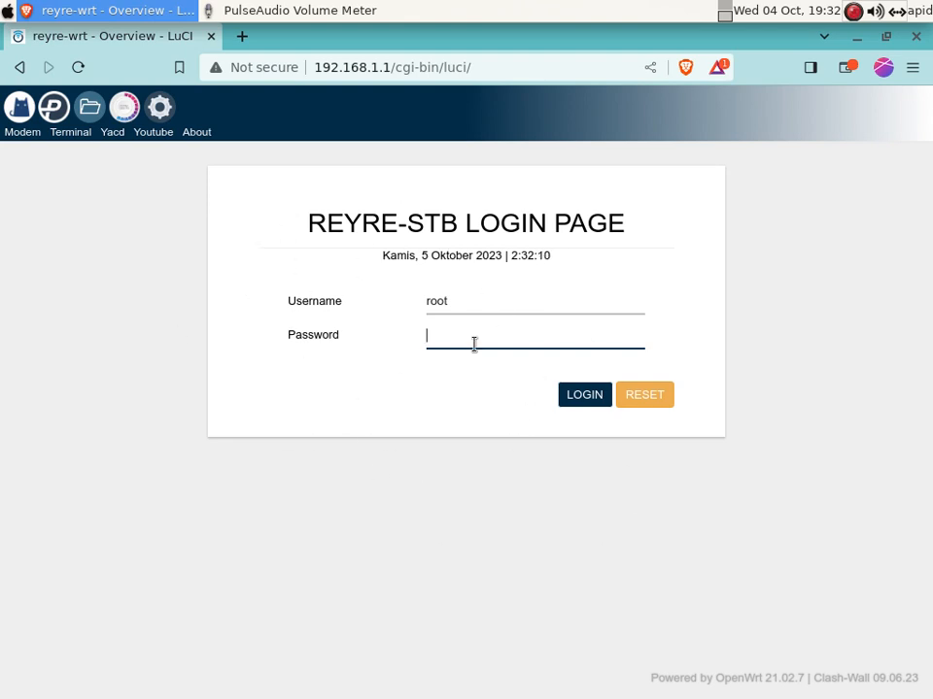
Log in to LuCI as root, decline saving the password, and select the OpenWrt 21.02.7 firmware text
{"action": "type", "text": "••"}
{"action": "key", "text": "Return"}
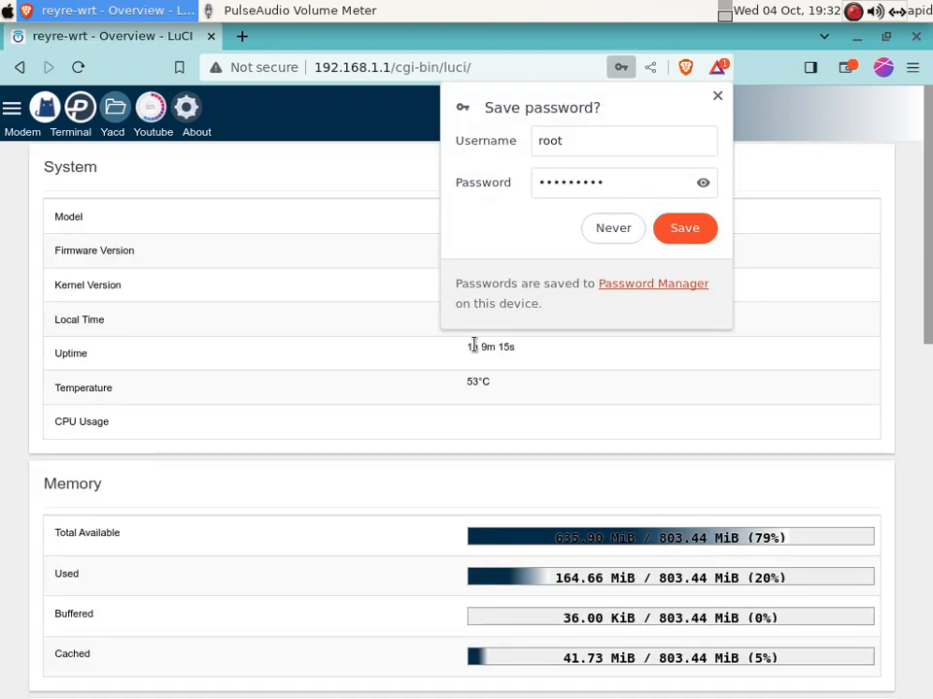
{"action": "left_click", "coordinate": [718, 97]}
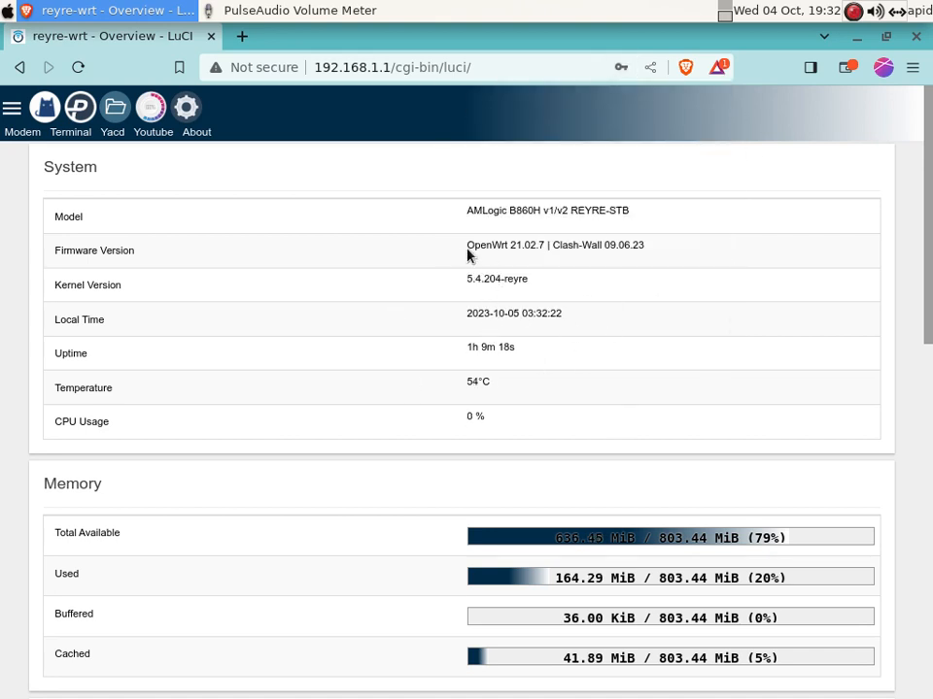
{"action": "left_click_drag", "start_coordinate": [467, 255], "coordinate": [658, 254]}
Check the TETHERING interface under Network > Interfaces, then scroll through OpenClash's Overviews page
{"action": "left_click", "coordinate": [189, 112]}
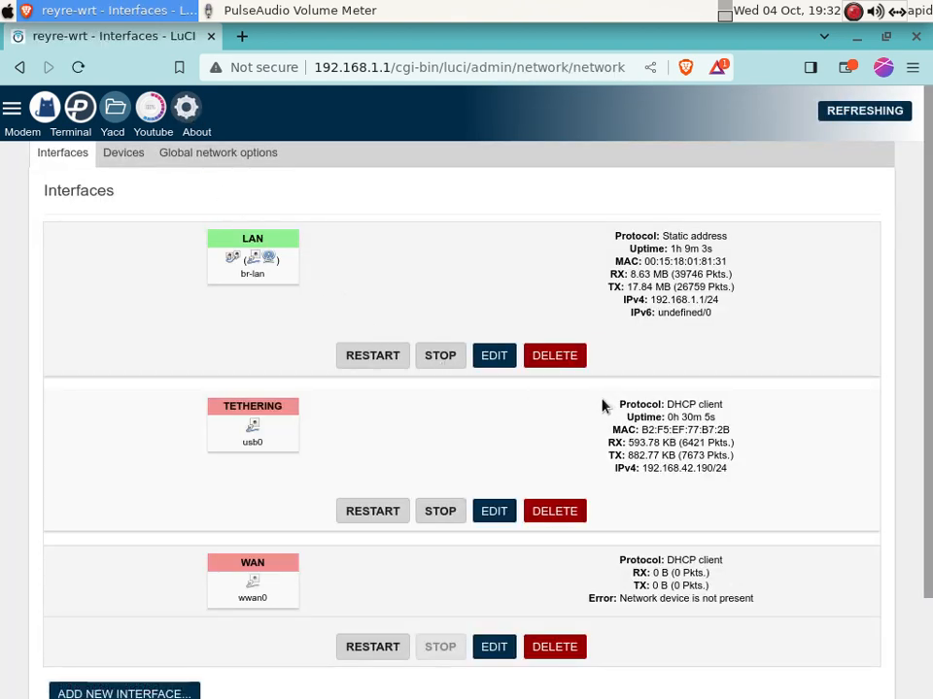
{"action": "left_click_drag", "start_coordinate": [645, 420], "coordinate": [733, 477]}
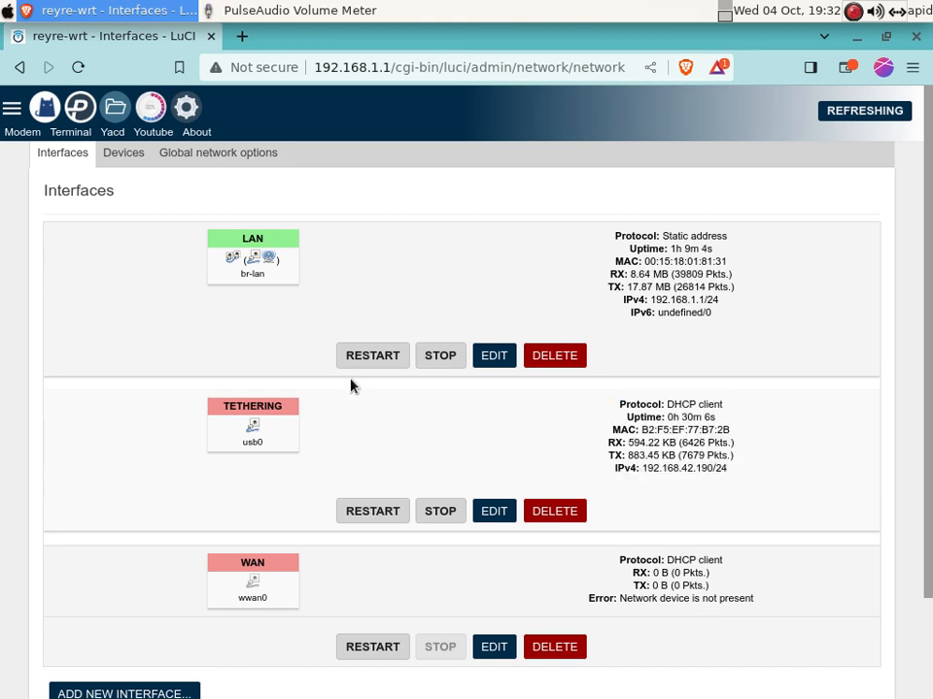
{"action": "left_click", "coordinate": [44, 112]}
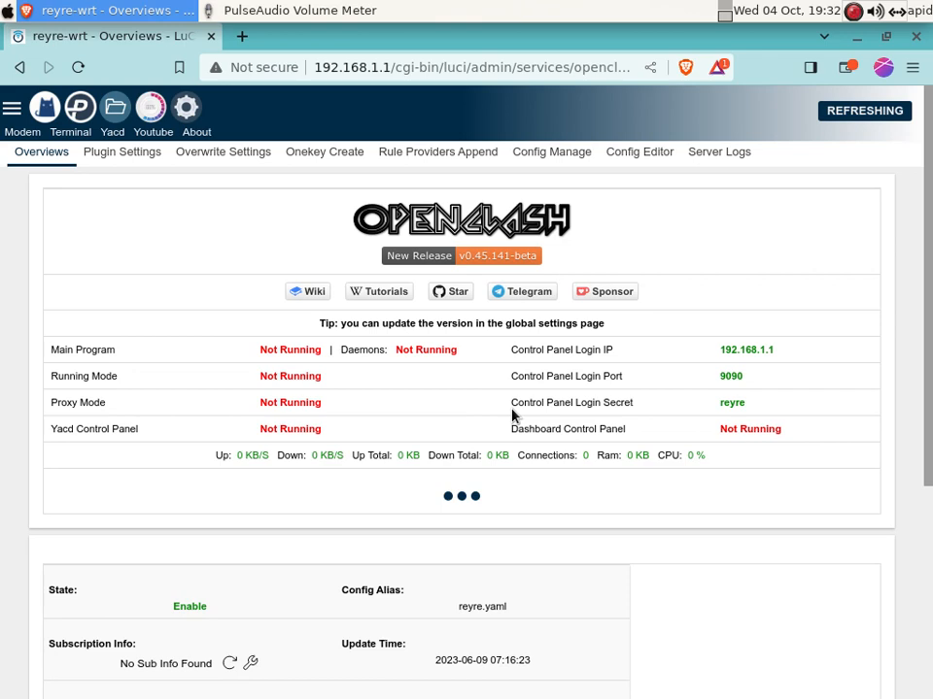
{"action": "scroll", "coordinate": [930, 309], "scroll_direction": "down", "scroll_amount": 2}
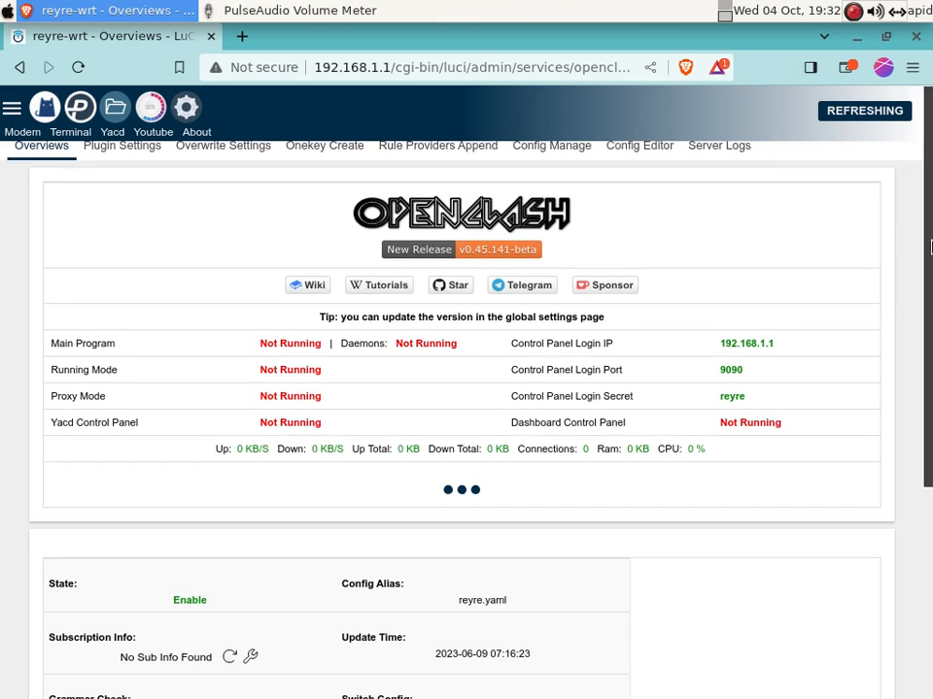
{"action": "scroll", "coordinate": [930, 309], "scroll_direction": "down", "scroll_amount": 4}
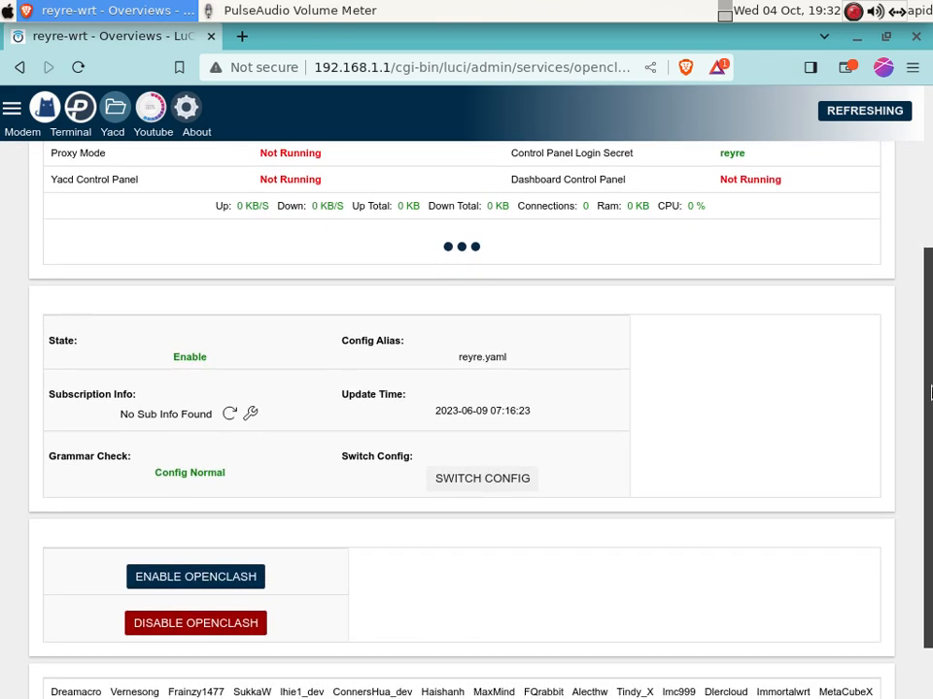
{"action": "left_click_drag", "start_coordinate": [930, 394], "coordinate": [929, 218]}
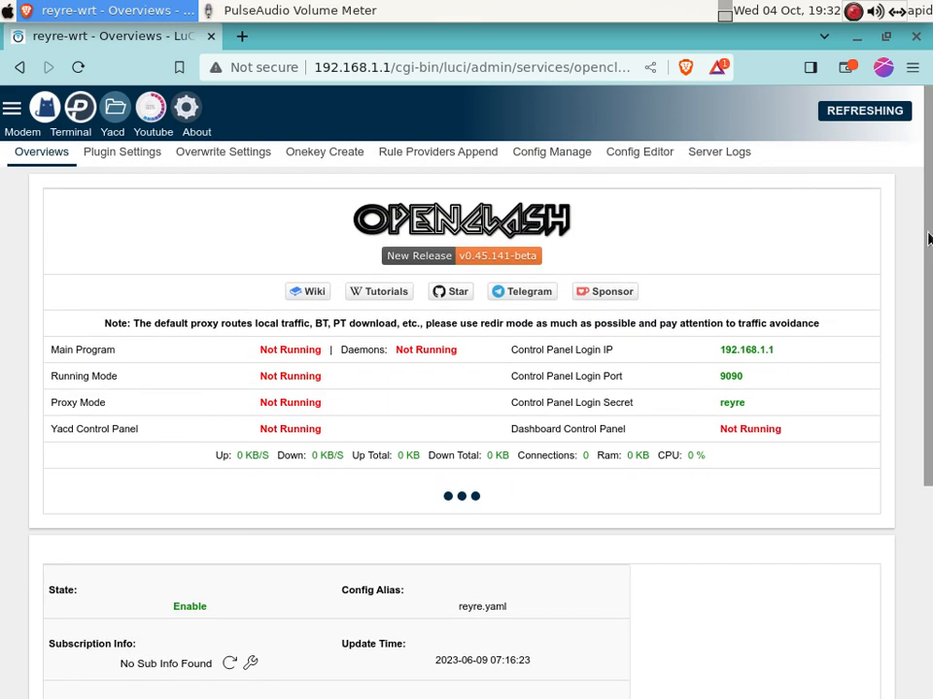
Open proxy_provider/universal.yaml in OpenClash's Config Editor to view its trojan ws proxy on port 443
{"action": "left_click", "coordinate": [633, 153]}
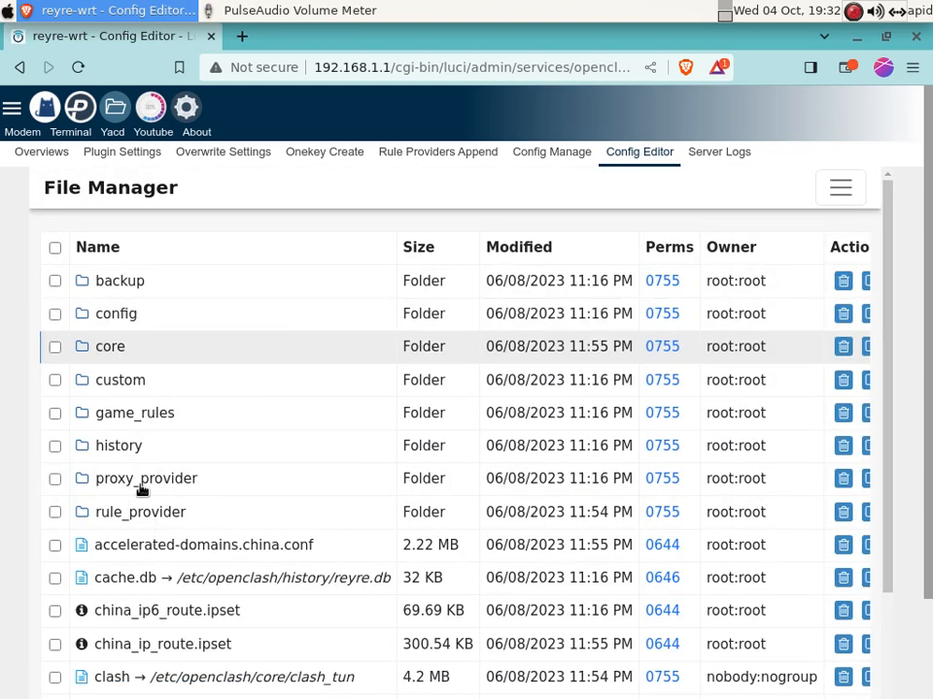
{"action": "left_click", "coordinate": [85, 481]}
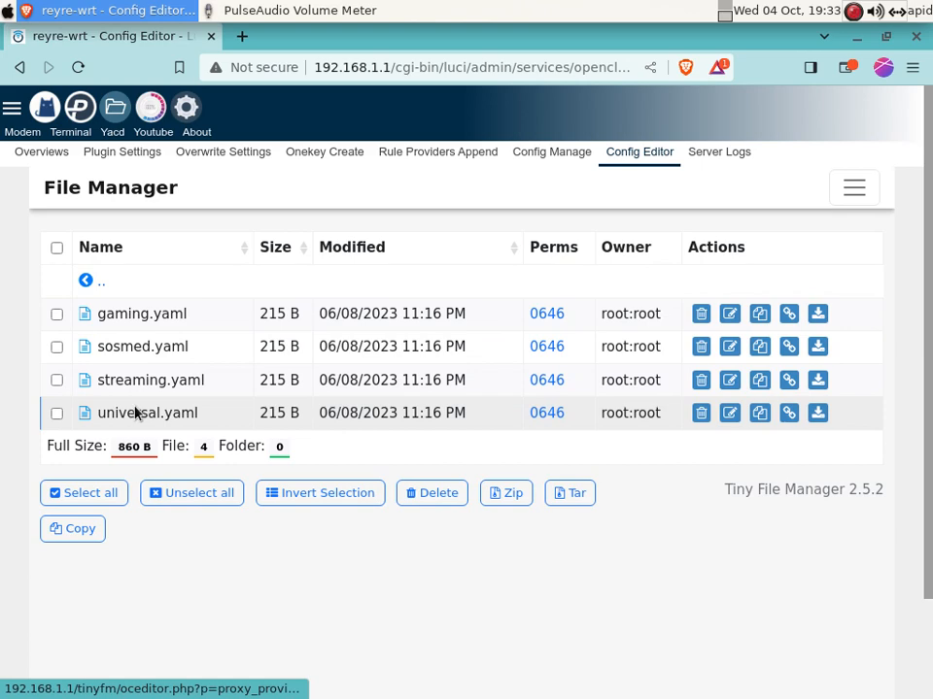
{"action": "left_click", "coordinate": [136, 413]}
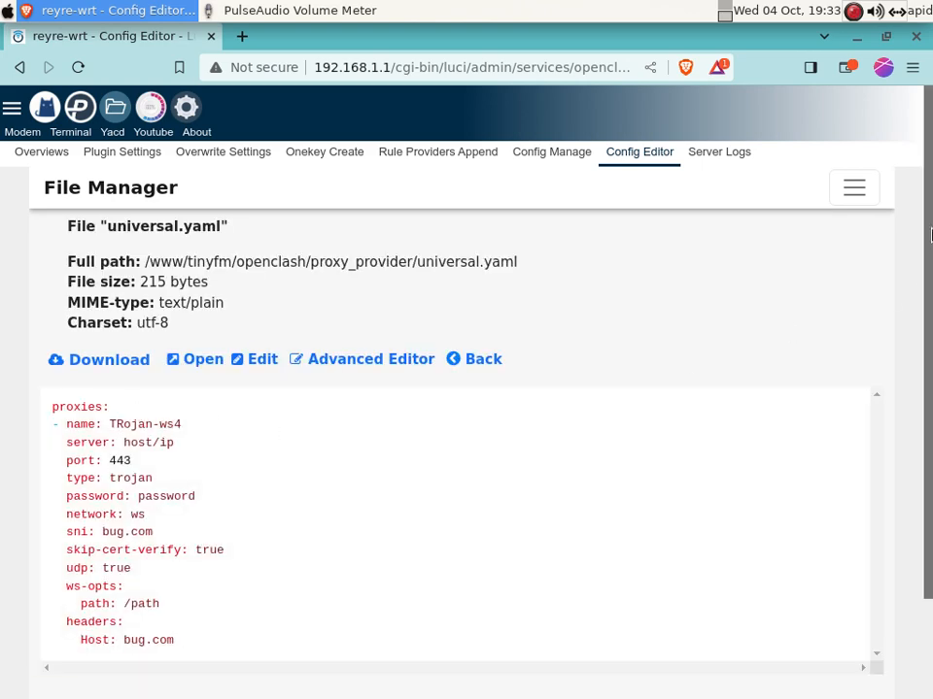
{"action": "scroll", "coordinate": [2, 415], "scroll_direction": "down", "scroll_amount": 2}
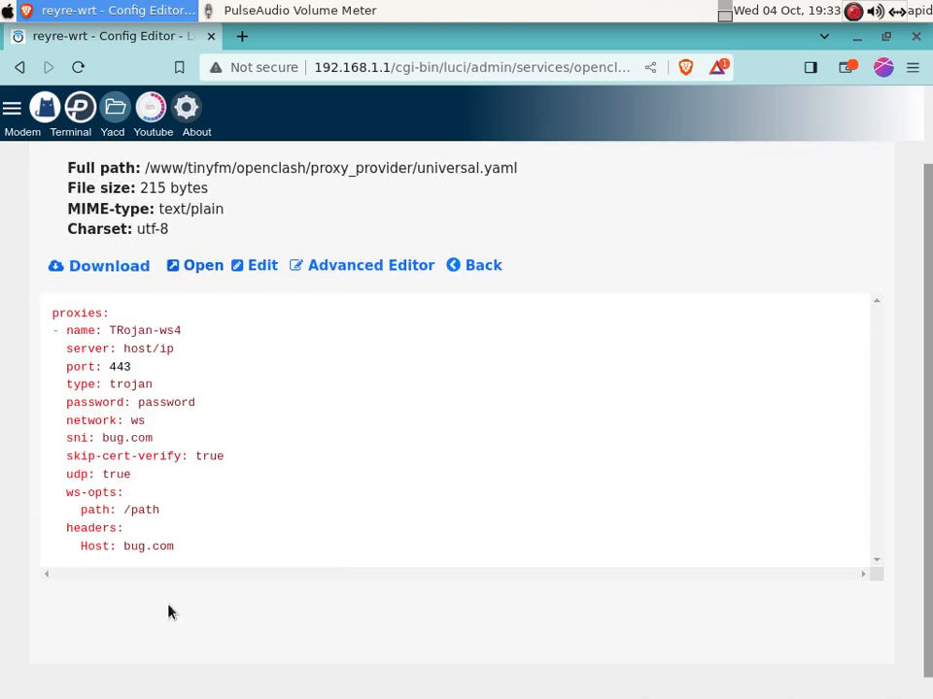
{"action": "left_click_drag", "start_coordinate": [54, 313], "coordinate": [215, 548]}
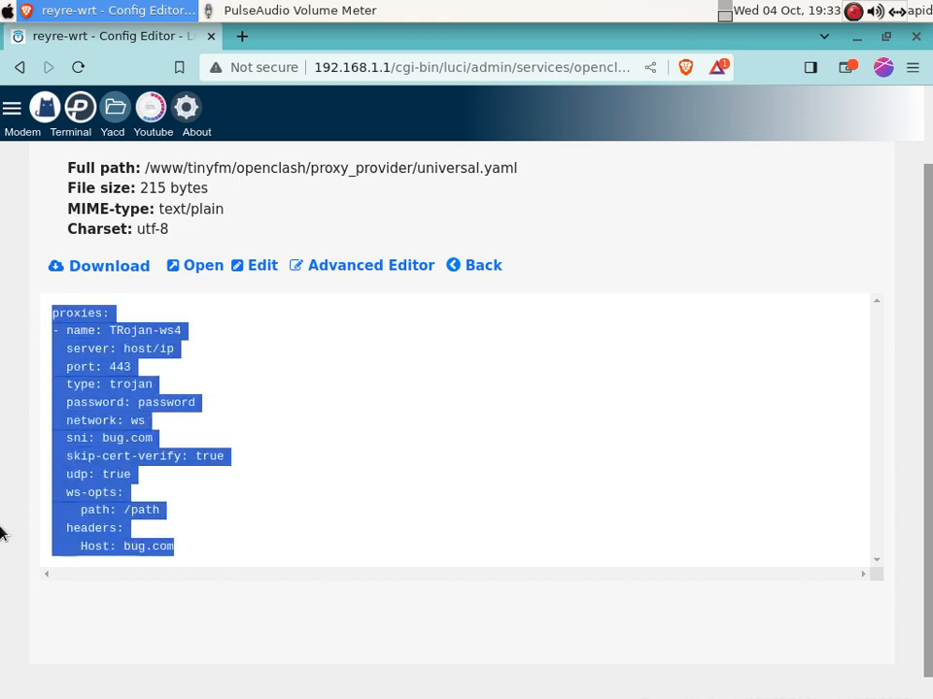
{"action": "left_click", "coordinate": [359, 507]}
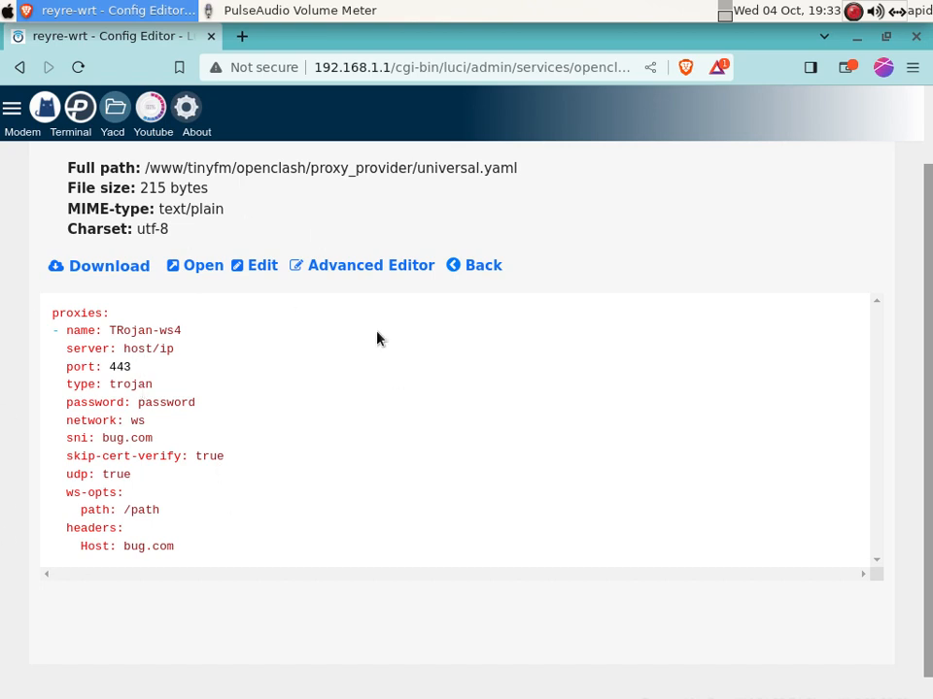
Disconnect the Armbian ethernet connection and join the MASTER2 Wi-Fi network
{"action": "left_click", "coordinate": [898, 12]}
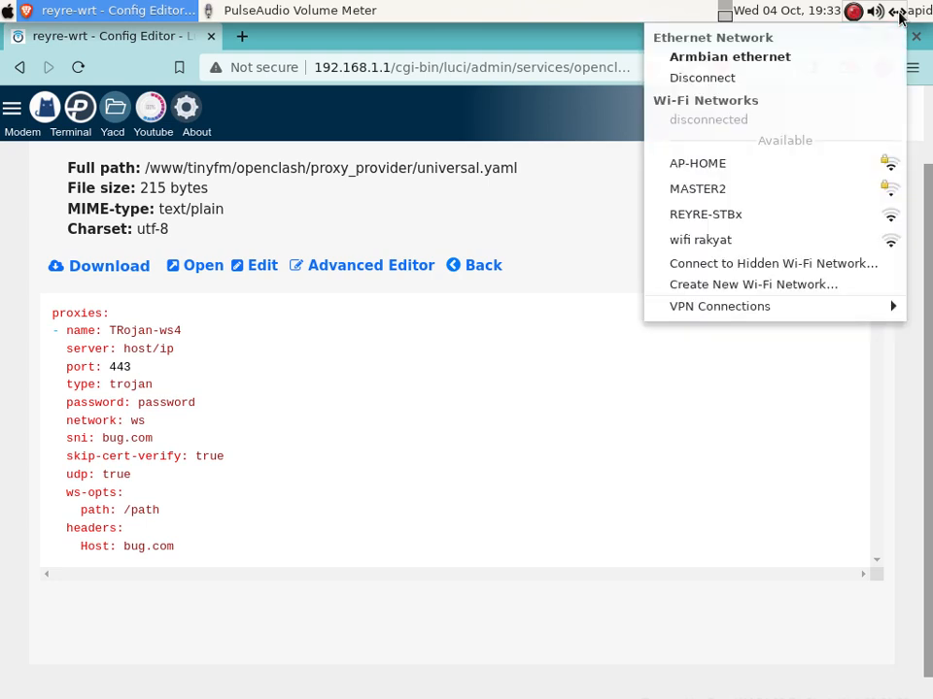
{"action": "left_click", "coordinate": [701, 86]}
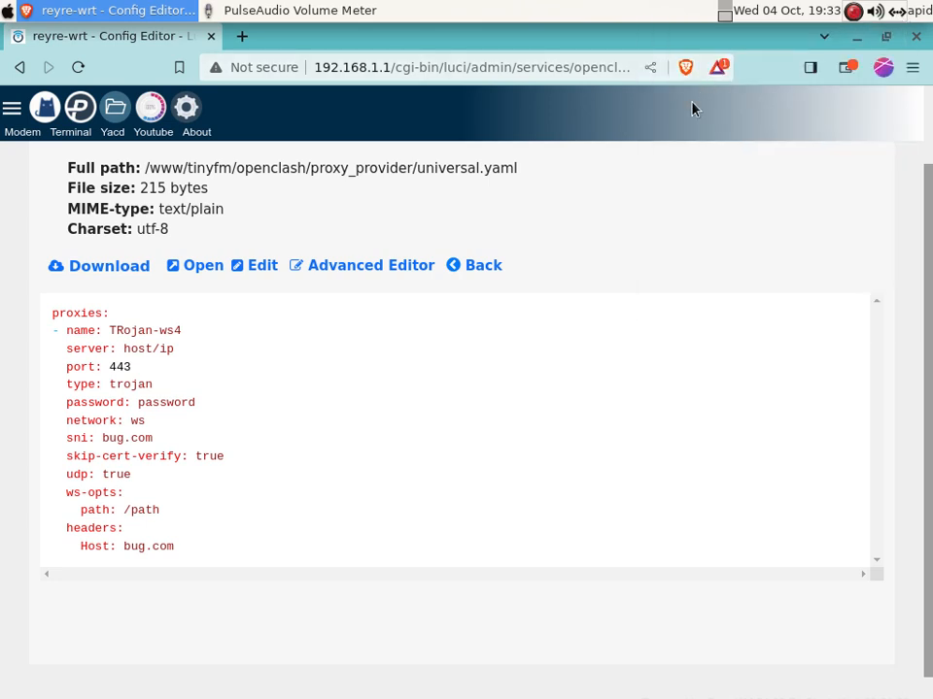
{"action": "left_click", "coordinate": [897, 16]}
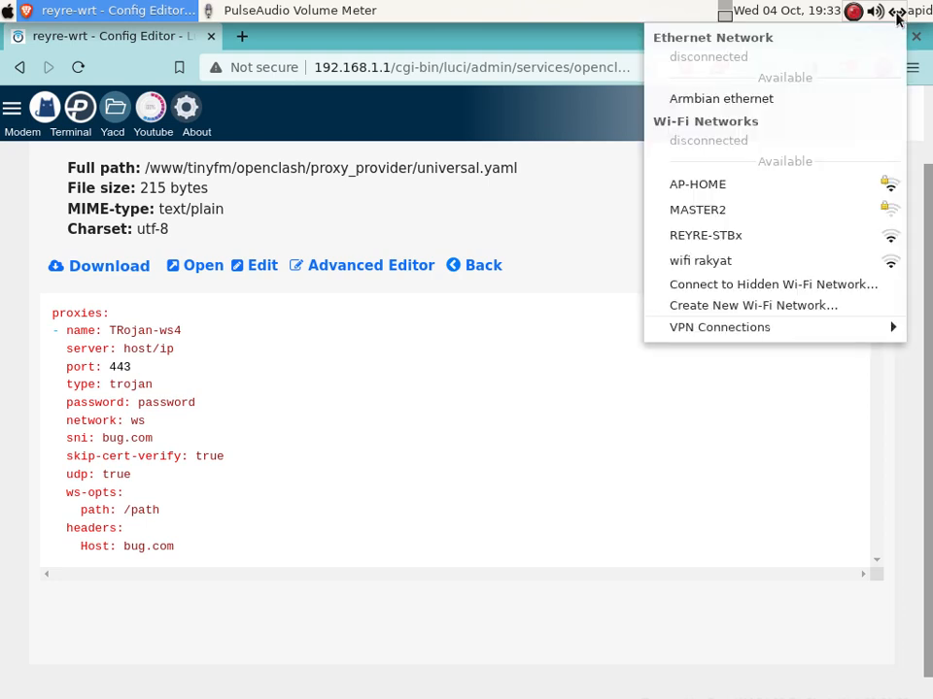
{"action": "left_click", "coordinate": [707, 211]}
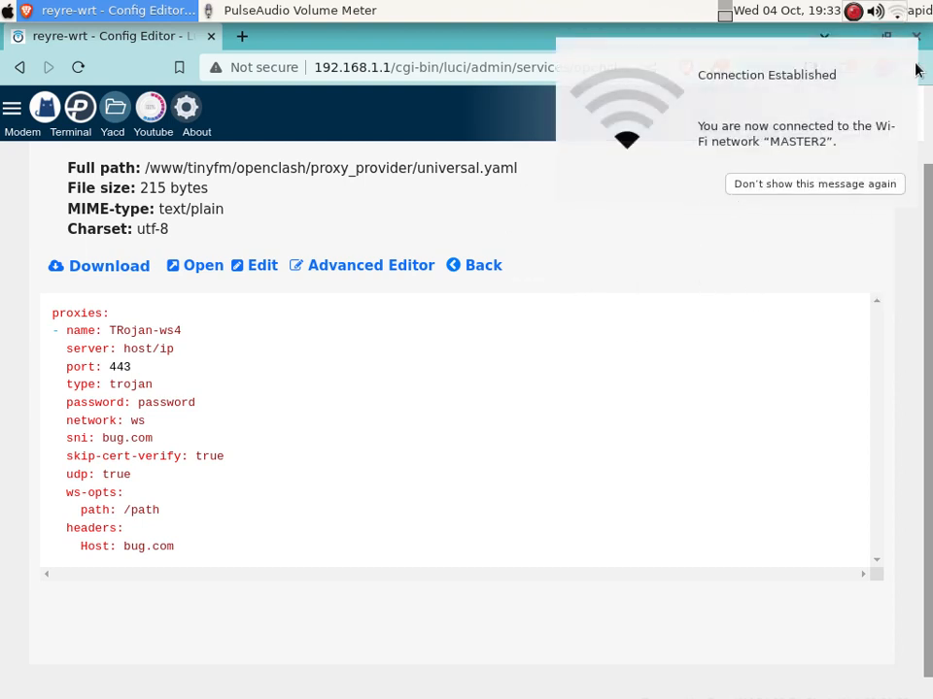
{"action": "left_click", "coordinate": [895, 12]}
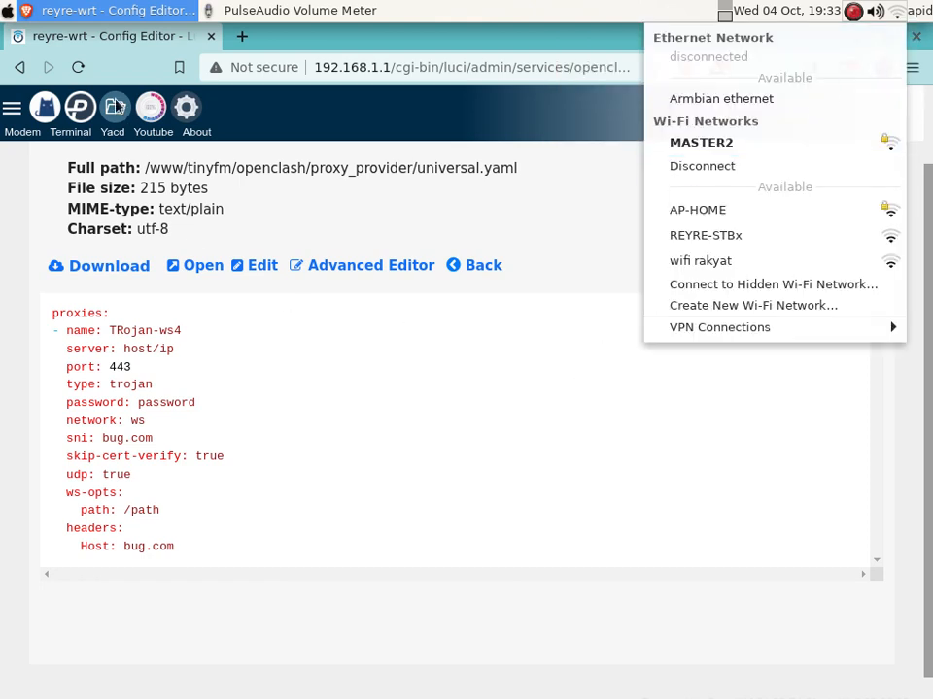
Reload the OpenClash config editor page, which now fails with ERR_ADDRESS_UNREACHABLE
{"action": "left_click", "coordinate": [81, 72]}
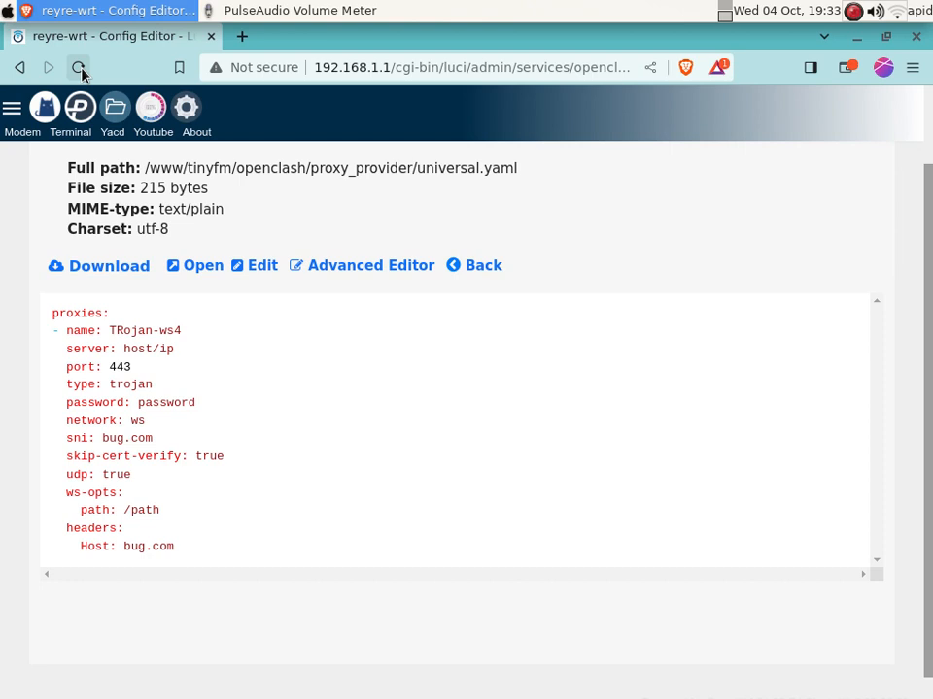
{"action": "left_click", "coordinate": [78, 67]}
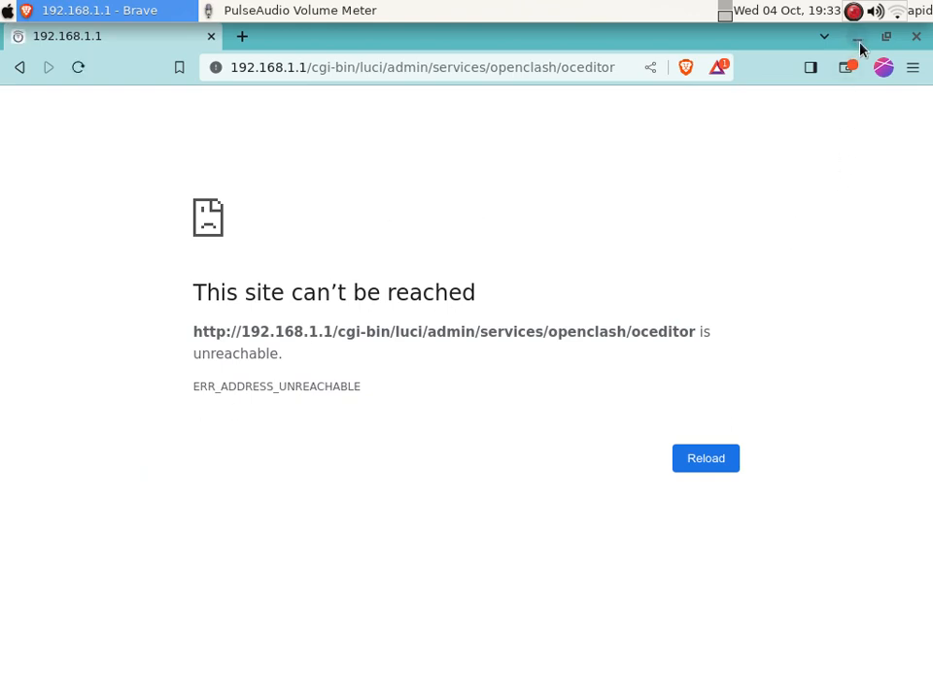
Search Brave for 'howdy sghe3' from the address bar
{"action": "left_click", "coordinate": [330, 72]}
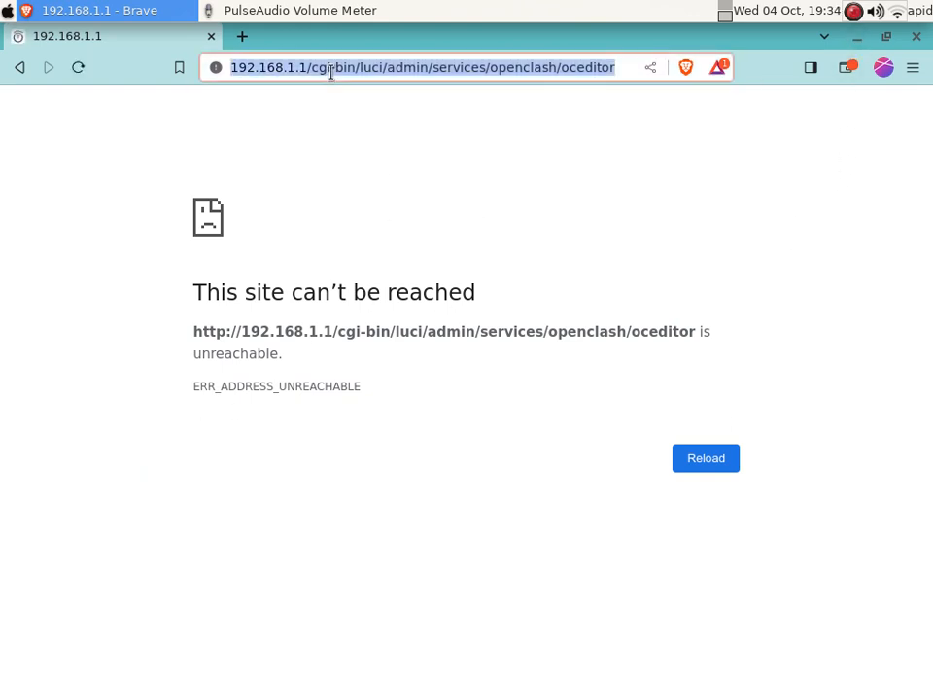
{"action": "key", "text": "Return"}
{"action": "type", "text": "howdy"}
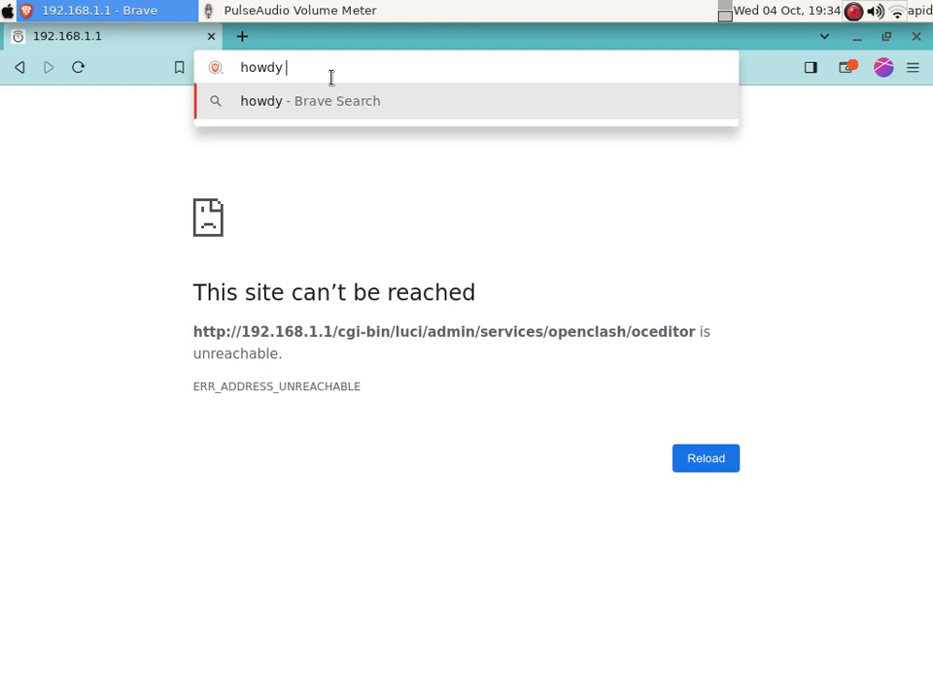
{"action": "type", "text": " sghe"}
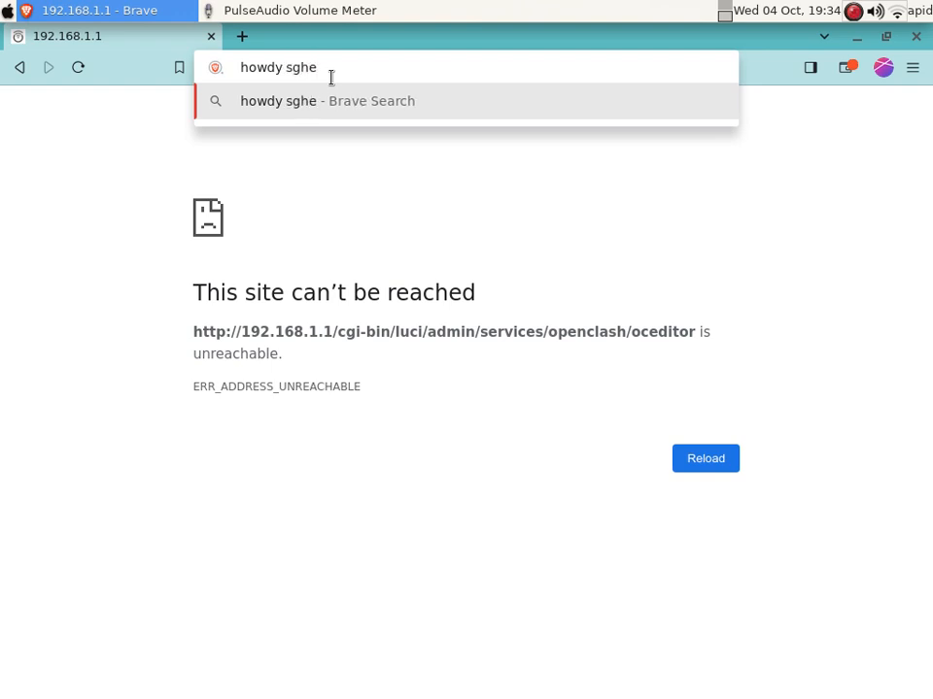
{"action": "type", "text": "3"}
{"action": "key", "text": "Return"}
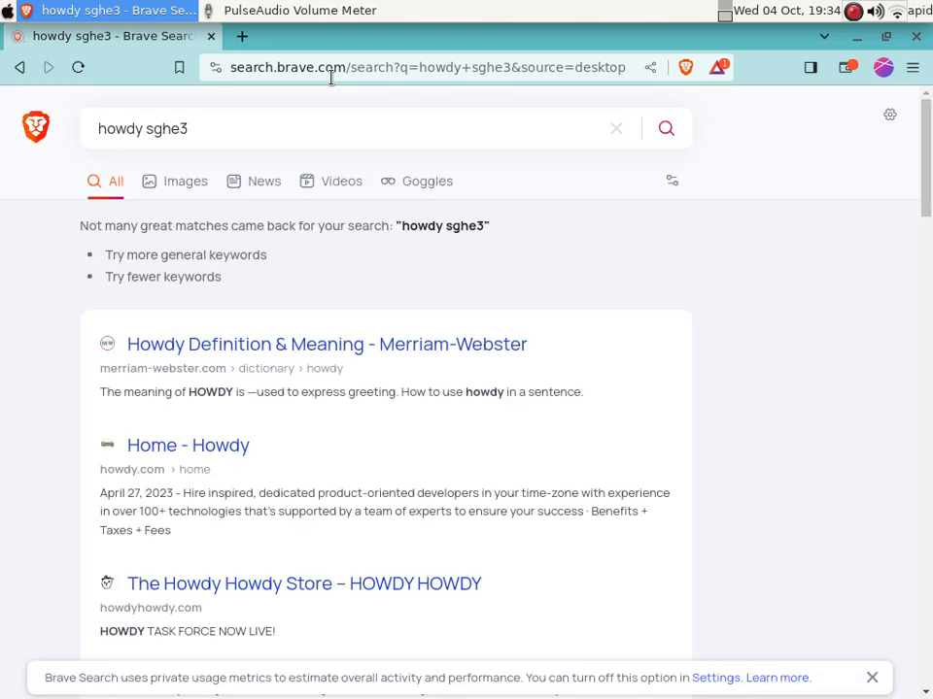
Correct the query to 'howdy sg he 3' and open Howdy.ID's SG-HE 3 Trojan VPN result
{"action": "left_click", "coordinate": [163, 129]}
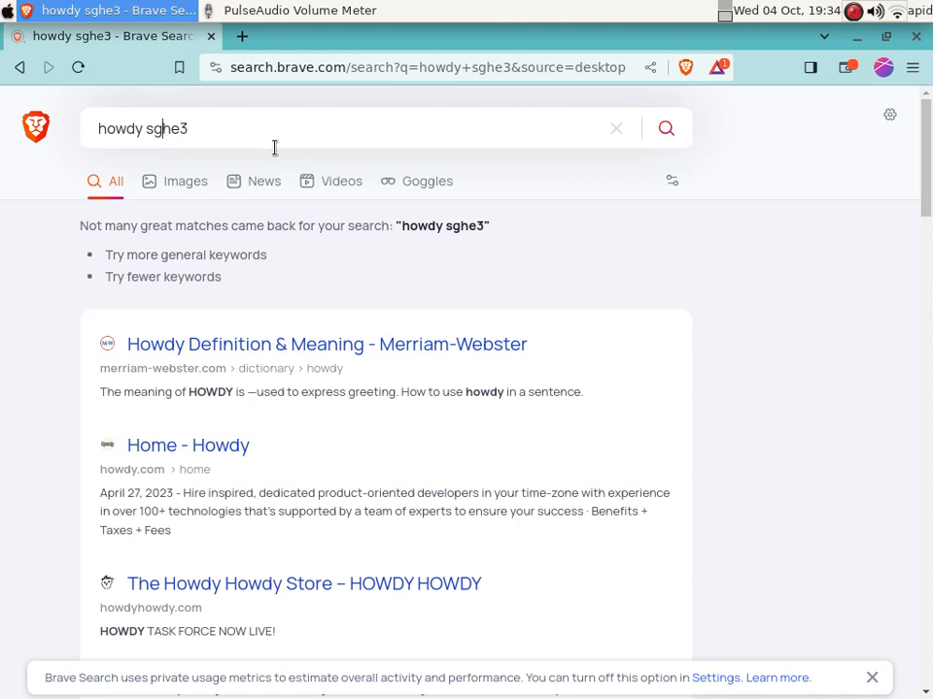
{"action": "key", "text": "Right"}
{"action": "key", "text": "Right"}
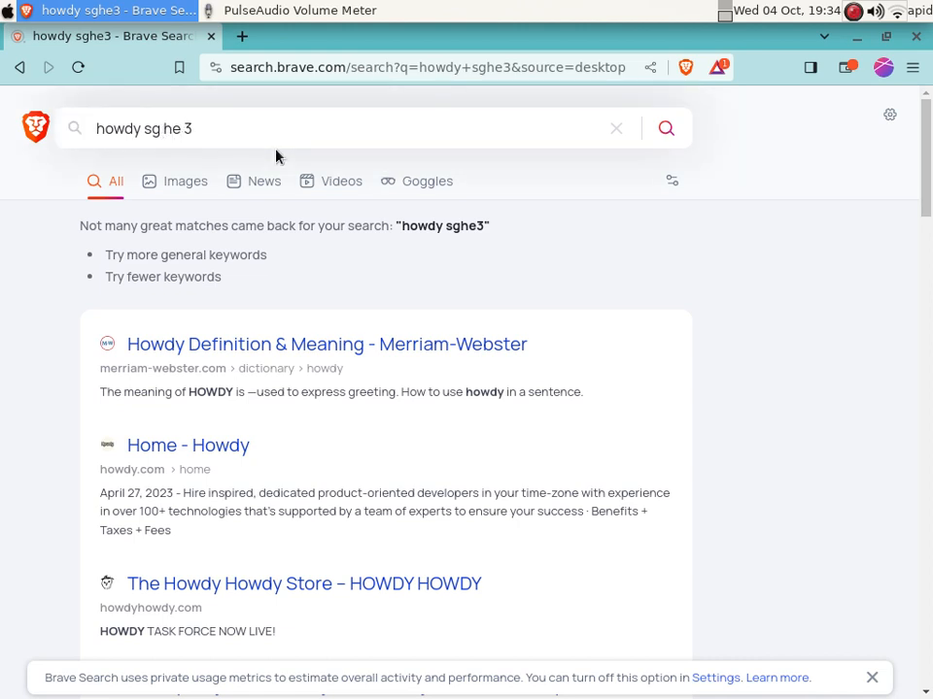
{"action": "key", "text": "Return"}
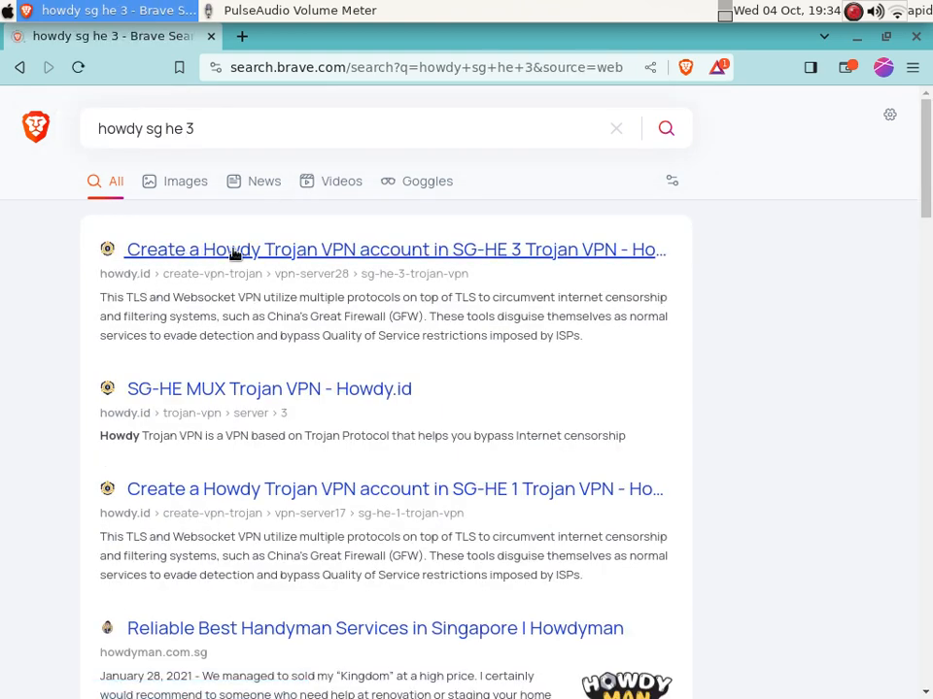
{"action": "left_click", "coordinate": [393, 254]}
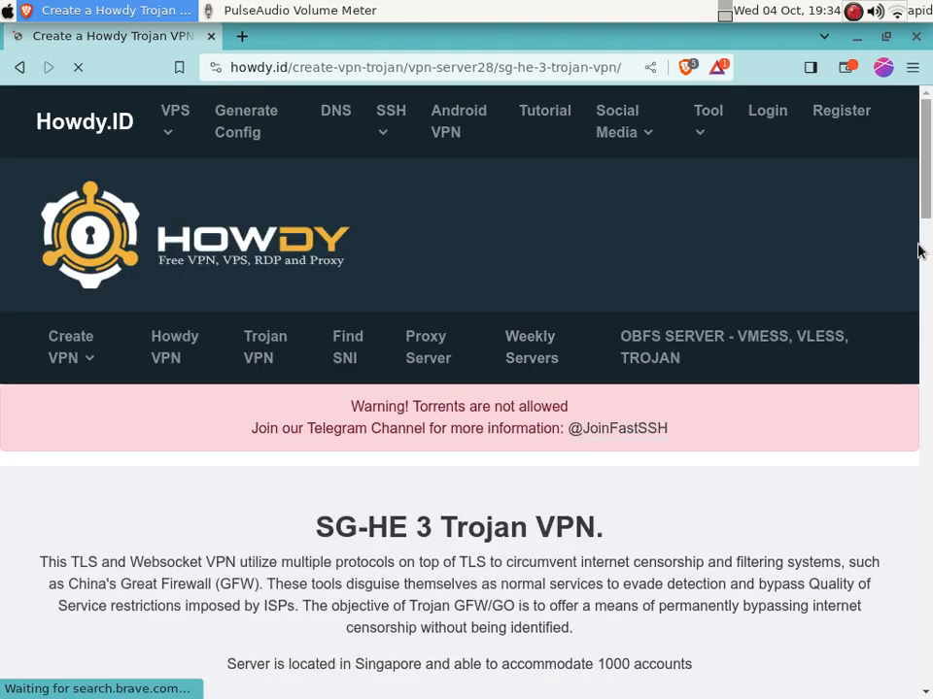
Enter an account username and password in the SG-HE 3 Trojan signup form
{"action": "left_click_drag", "start_coordinate": [918, 250], "coordinate": [925, 319]}
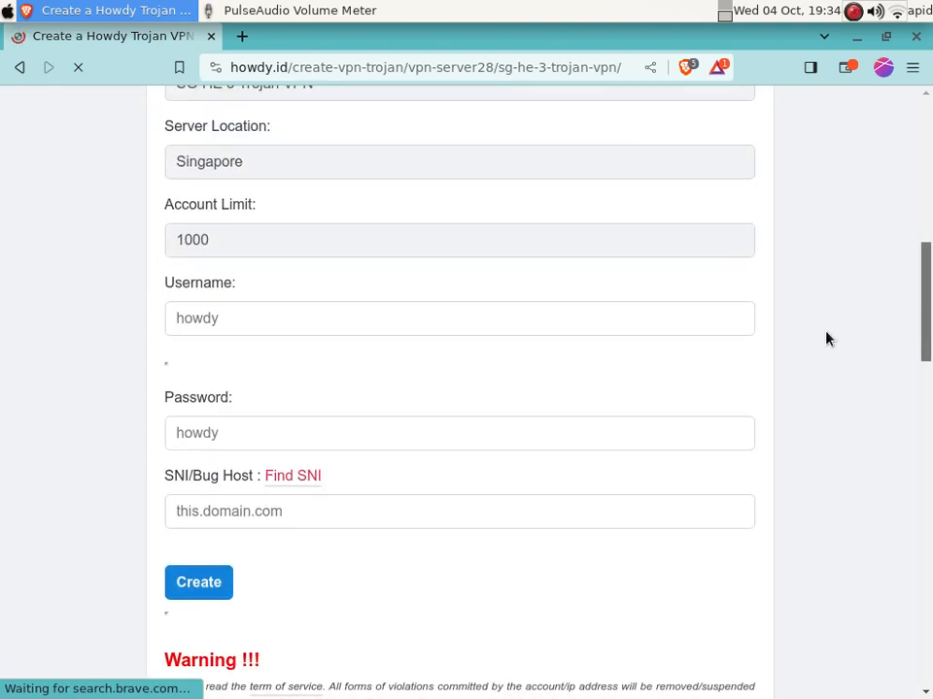
{"action": "left_click", "coordinate": [247, 319]}
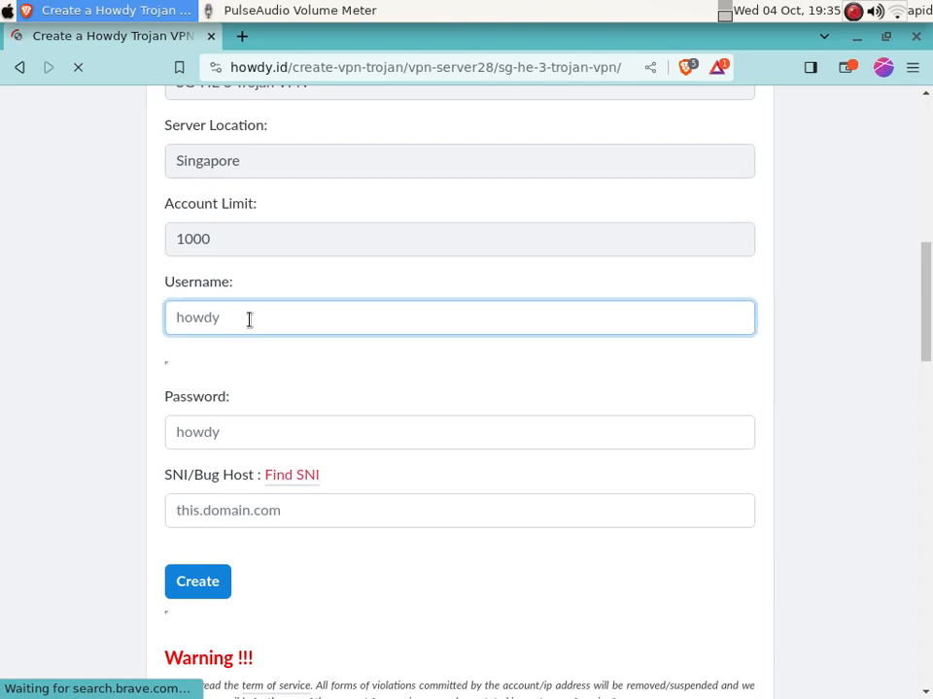
{"action": "type", "text": "dfggffdfsd"}
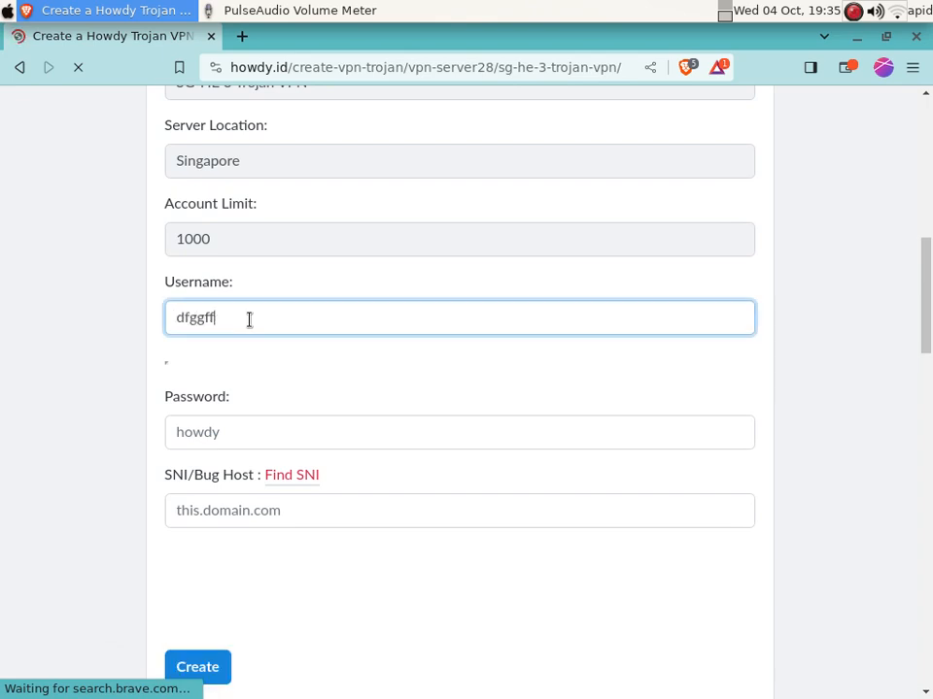
{"action": "left_click", "coordinate": [277, 429]}
{"action": "type", "text": "123456"}
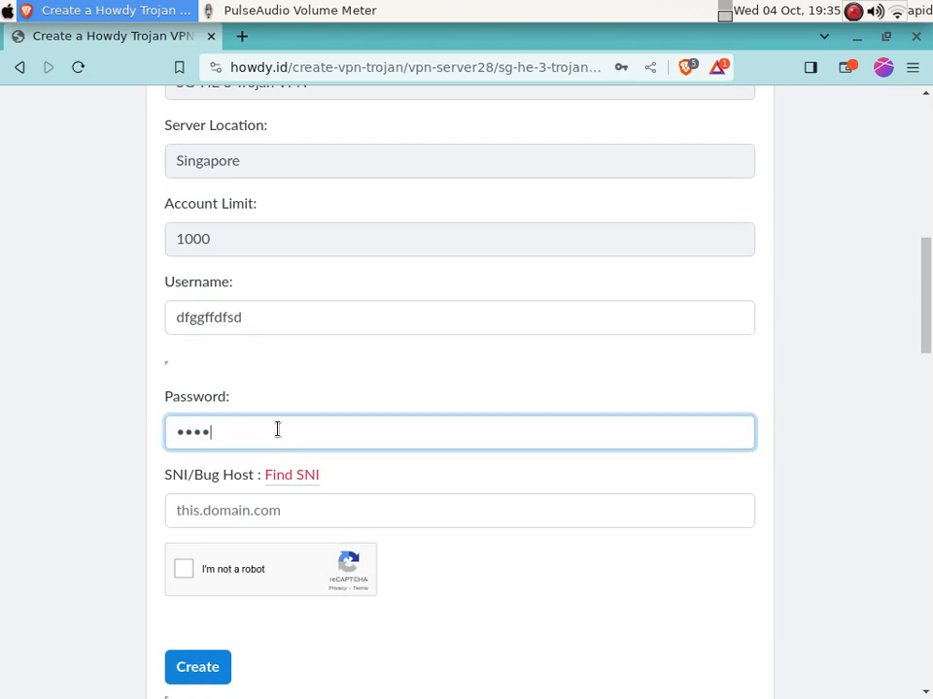
{"action": "type", "text": "78"}
Set the SNI/Bug Host to bug.com and tick 'I'm not a robot'
{"action": "left_click", "coordinate": [273, 507]}
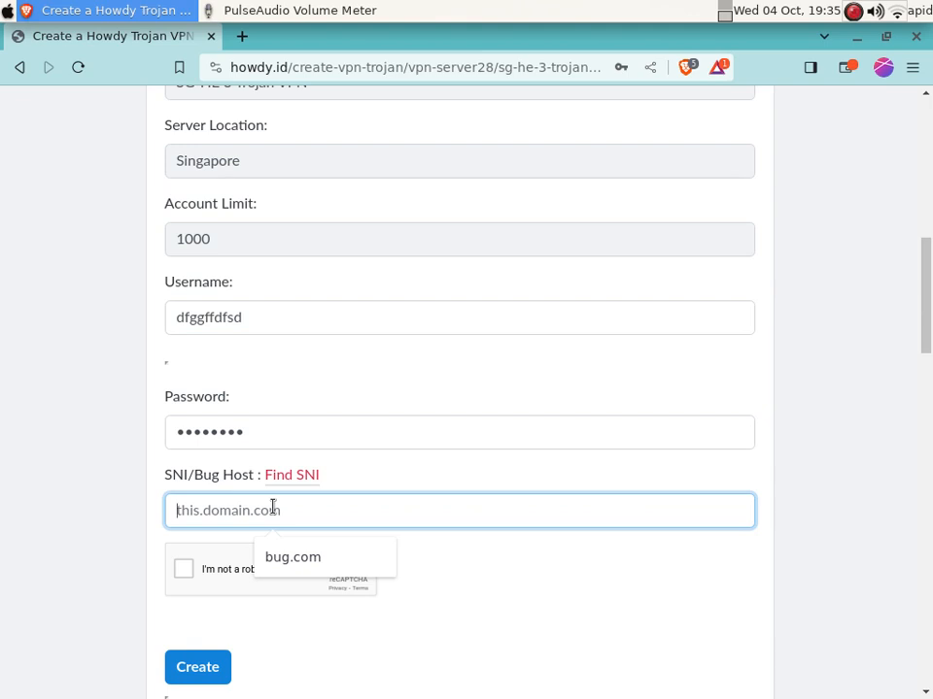
{"action": "left_click", "coordinate": [293, 560]}
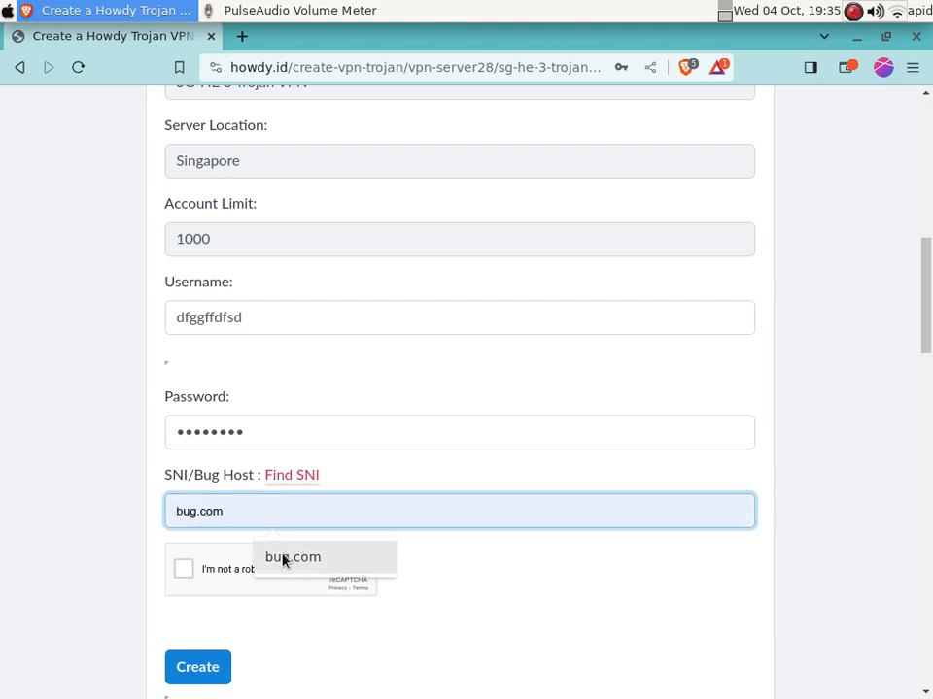
{"action": "left_click", "coordinate": [282, 560]}
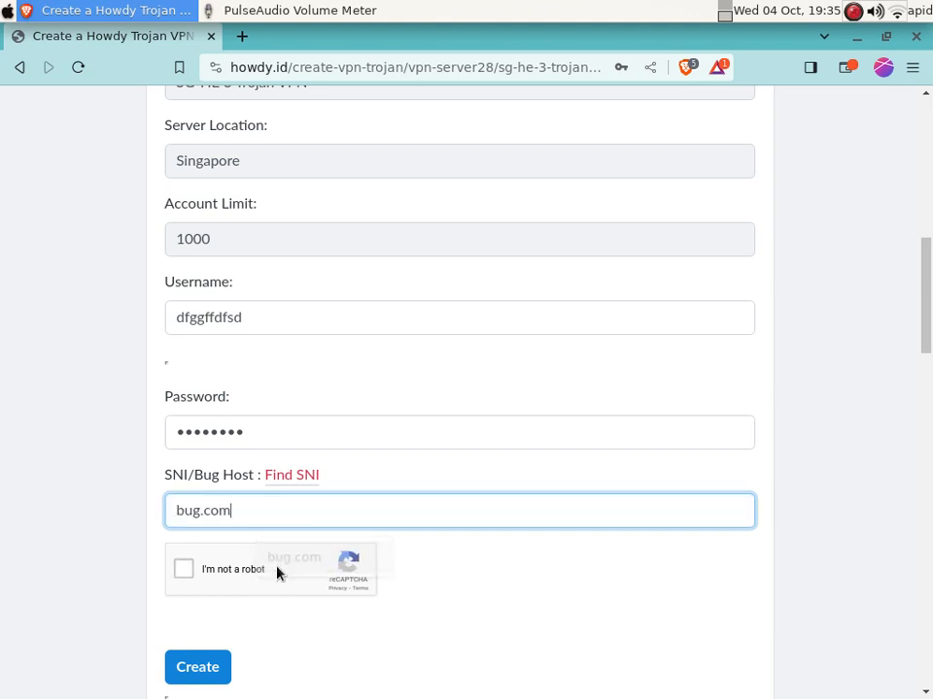
{"action": "left_click", "coordinate": [186, 570]}
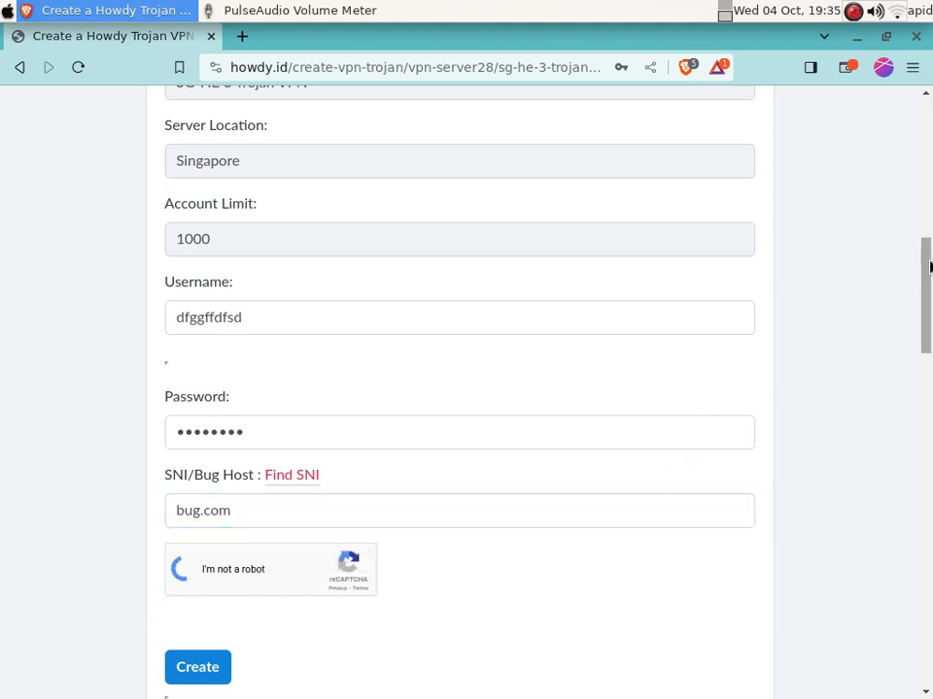
Solve the first reCAPTCHA challenge by selecting all motorcycle tiles
{"action": "scroll", "coordinate": [929, 309], "scroll_direction": "down", "scroll_amount": 5}
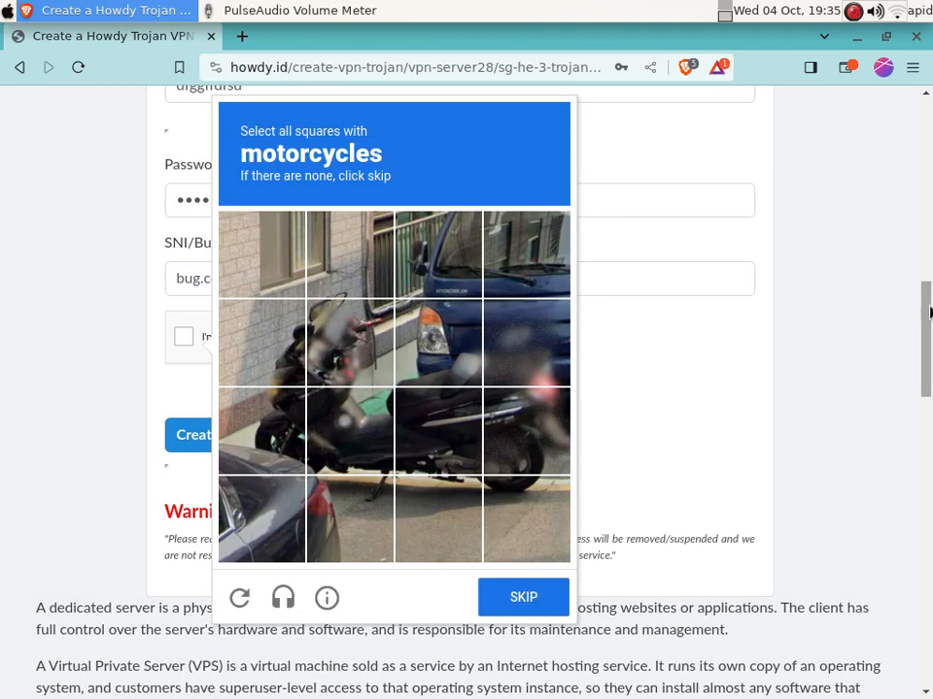
{"action": "left_click", "coordinate": [285, 379]}
{"action": "left_click", "coordinate": [292, 439]}
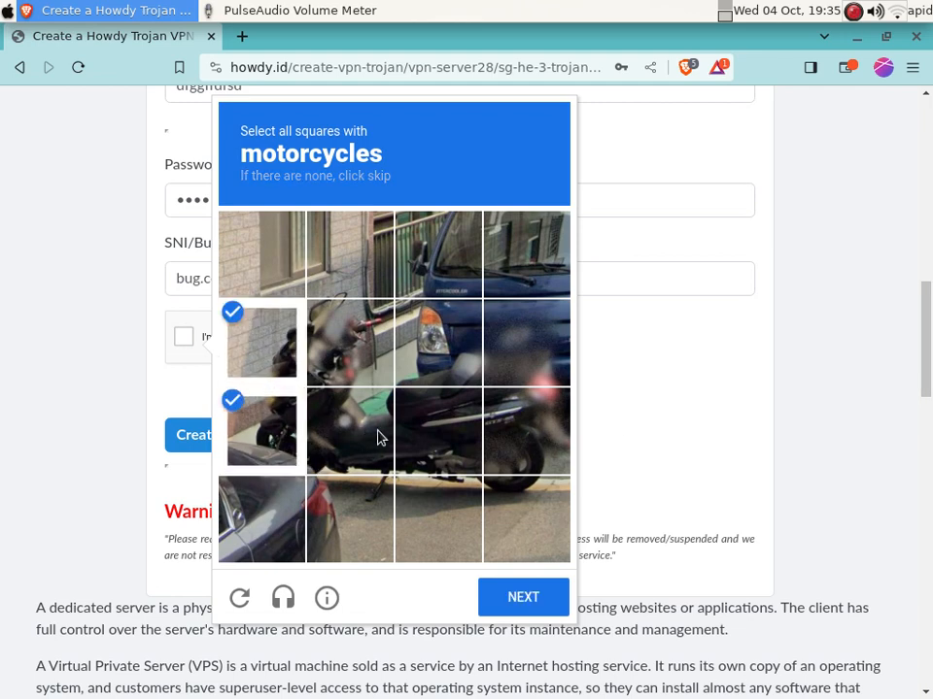
{"action": "left_click", "coordinate": [377, 435]}
{"action": "left_click", "coordinate": [463, 432]}
{"action": "left_click", "coordinate": [532, 432]}
{"action": "left_click", "coordinate": [538, 599]}
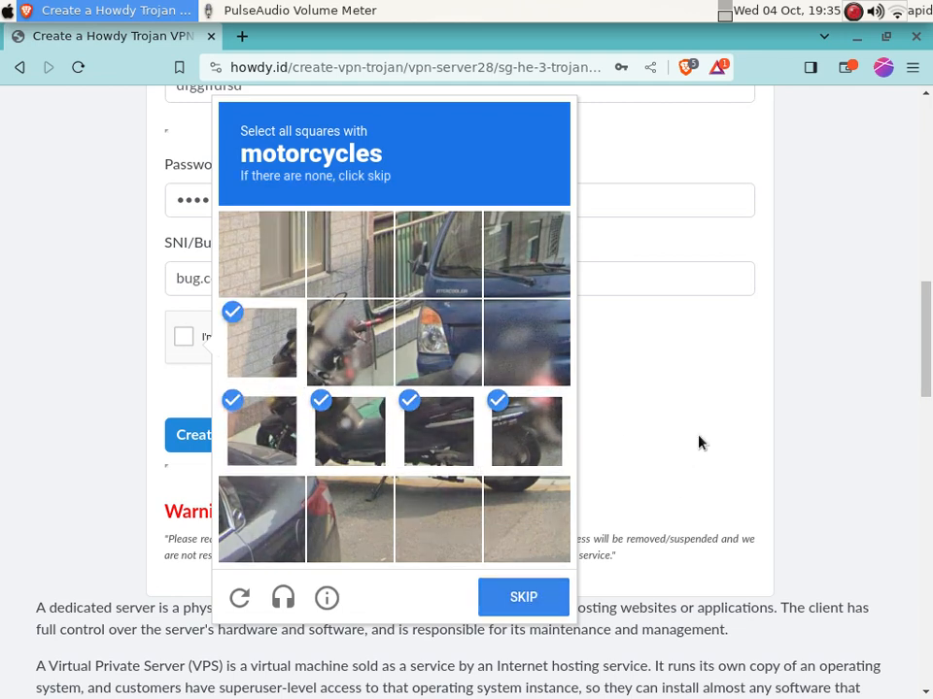
Select the traffic light tiles and submit the second challenge
{"action": "left_click", "coordinate": [381, 346]}
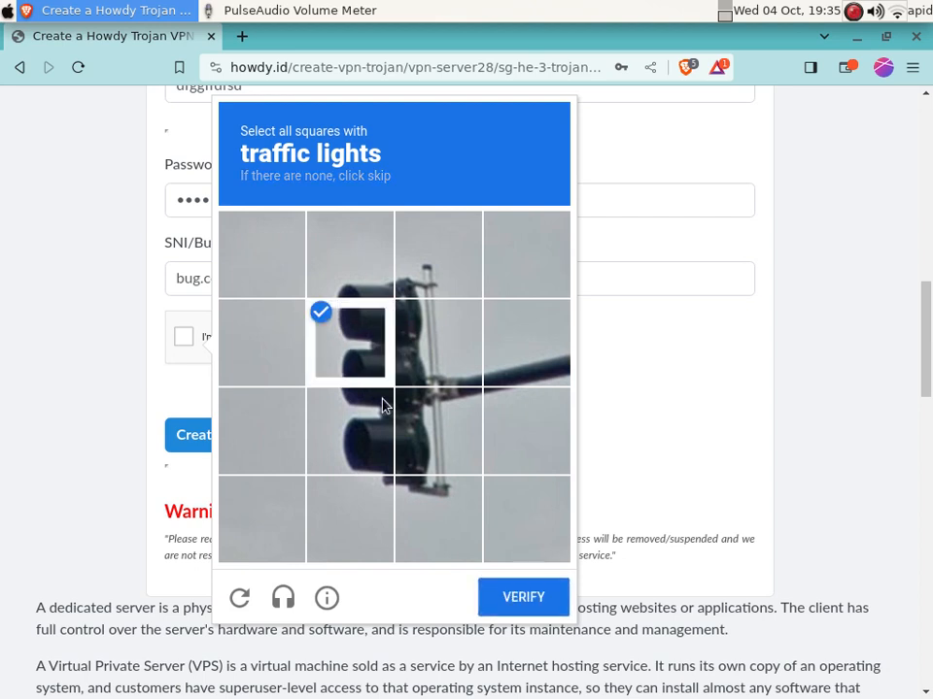
{"action": "left_click", "coordinate": [381, 406]}
{"action": "left_click", "coordinate": [438, 342]}
{"action": "left_click", "coordinate": [438, 430]}
{"action": "left_click", "coordinate": [527, 606]}
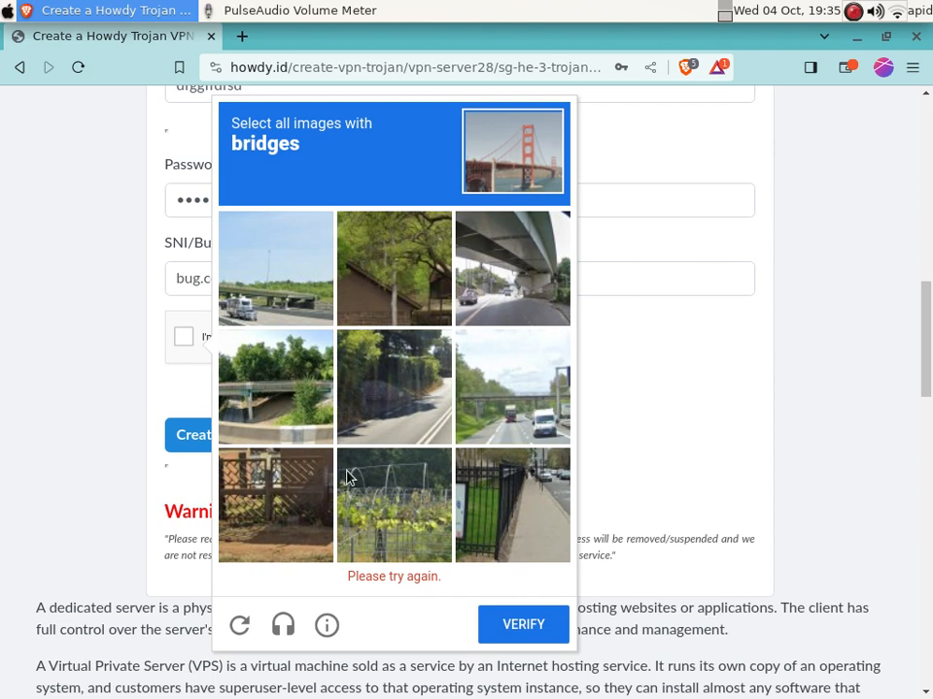
Select the bridge images and submit to finish the verification
{"action": "left_click", "coordinate": [478, 300]}
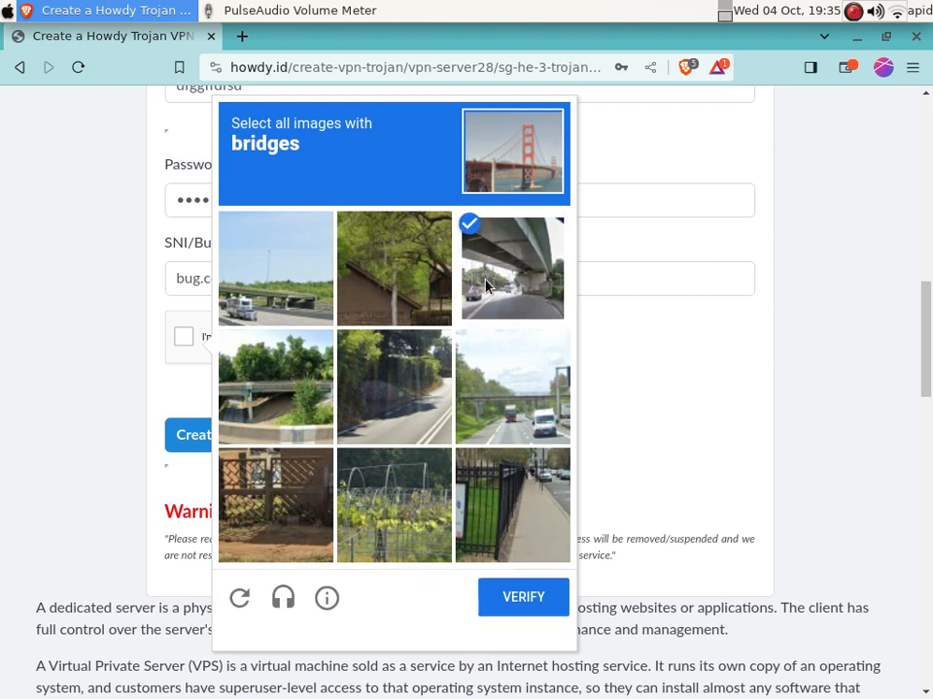
{"action": "left_click", "coordinate": [508, 389]}
{"action": "left_click", "coordinate": [282, 388]}
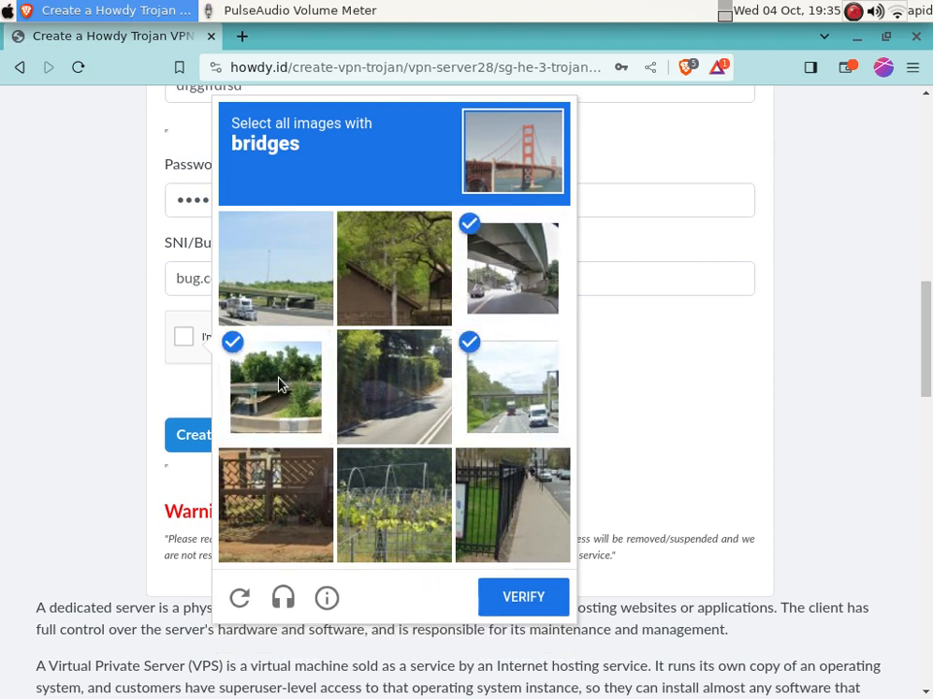
{"action": "left_click", "coordinate": [276, 272]}
{"action": "left_click", "coordinate": [521, 597]}
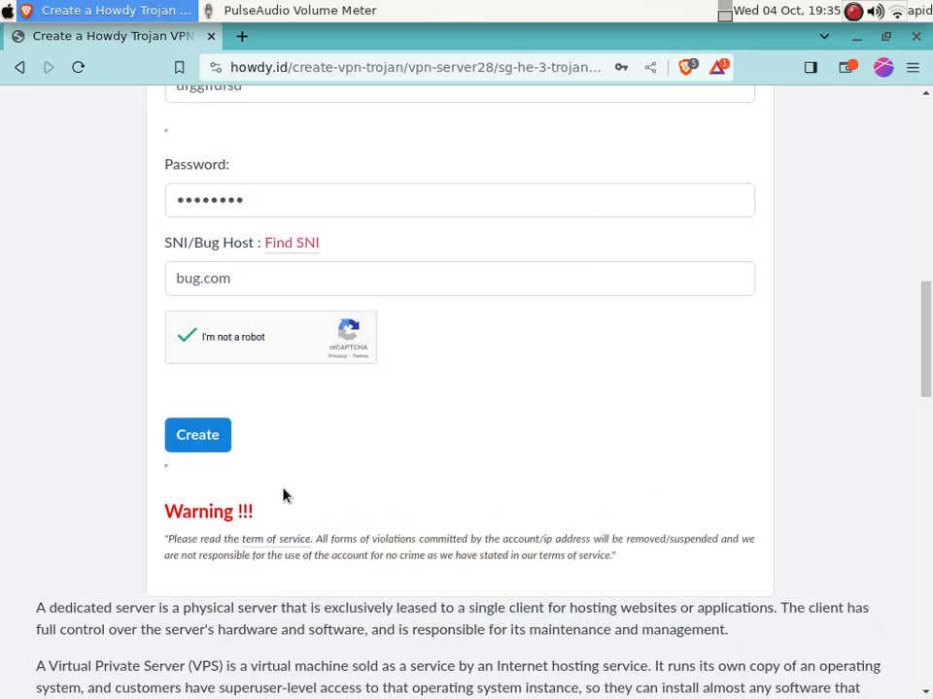
Create the SG-HE 3 Trojan account and dismiss the save-password offer
{"action": "left_click", "coordinate": [202, 436]}
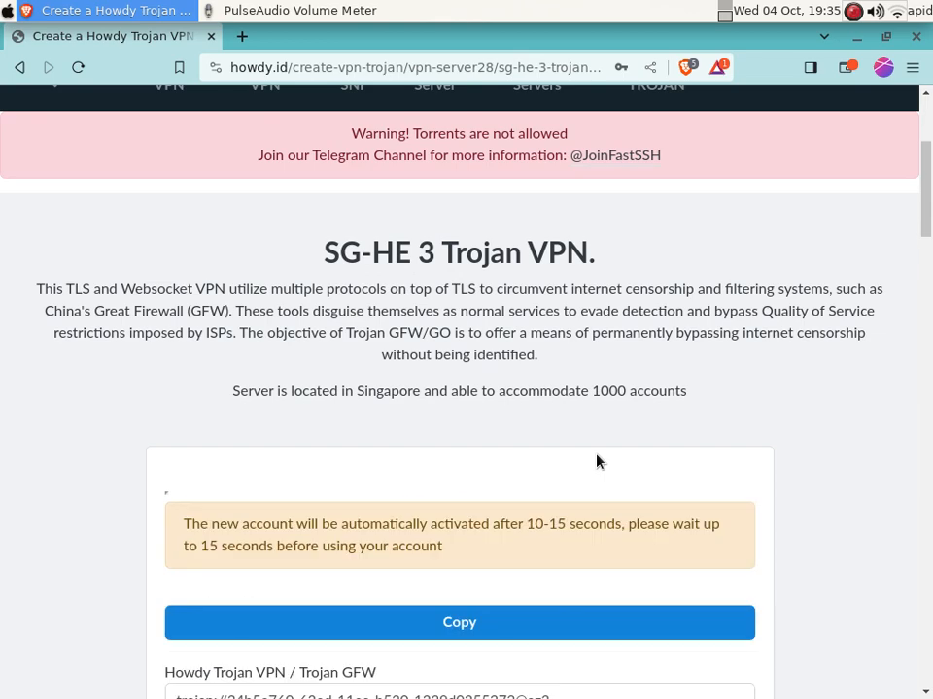
{"action": "scroll", "coordinate": [778, 273], "scroll_direction": "down", "scroll_amount": 4}
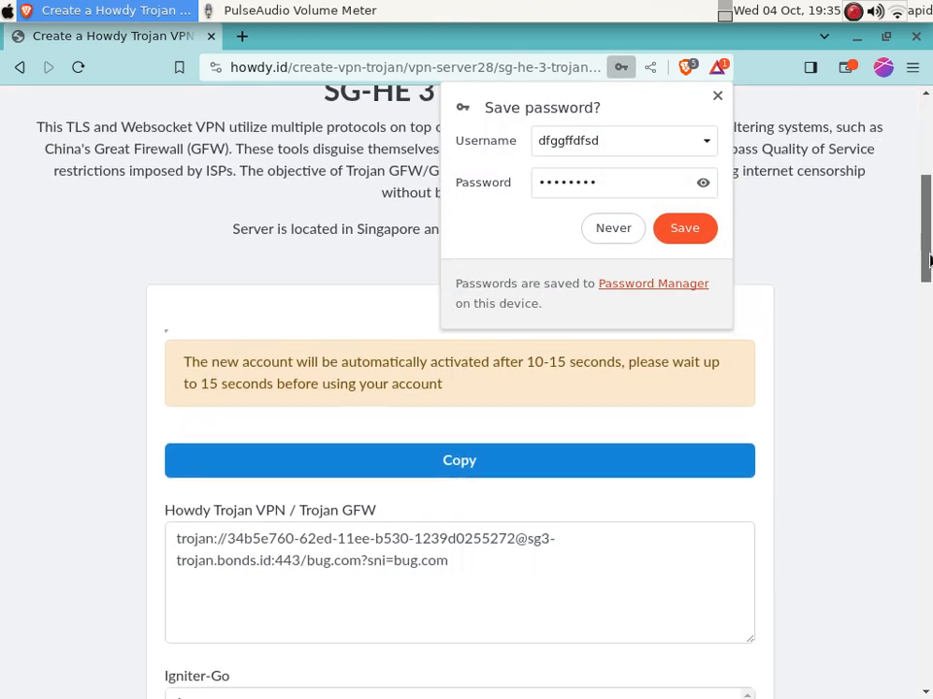
{"action": "left_click", "coordinate": [717, 95]}
Copy the password-and-server part of the trojan:// link, then minimise Brave to the desktop
{"action": "scroll", "coordinate": [927, 226], "scroll_direction": "down", "scroll_amount": 1}
{"action": "scroll", "coordinate": [928, 226], "scroll_direction": "down", "scroll_amount": 4}
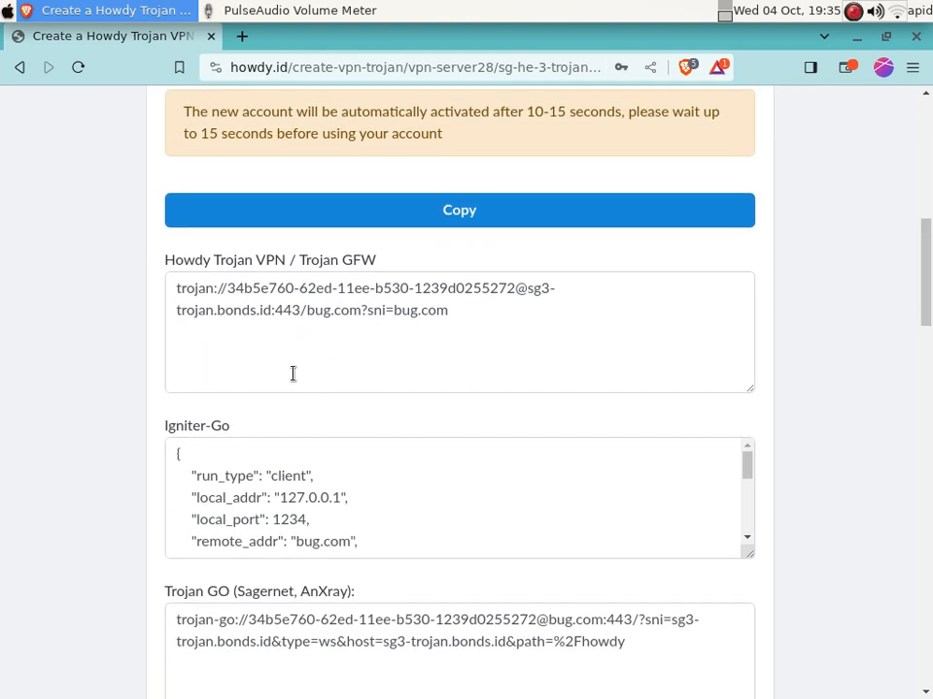
{"action": "left_click_drag", "start_coordinate": [227, 288], "coordinate": [270, 309]}
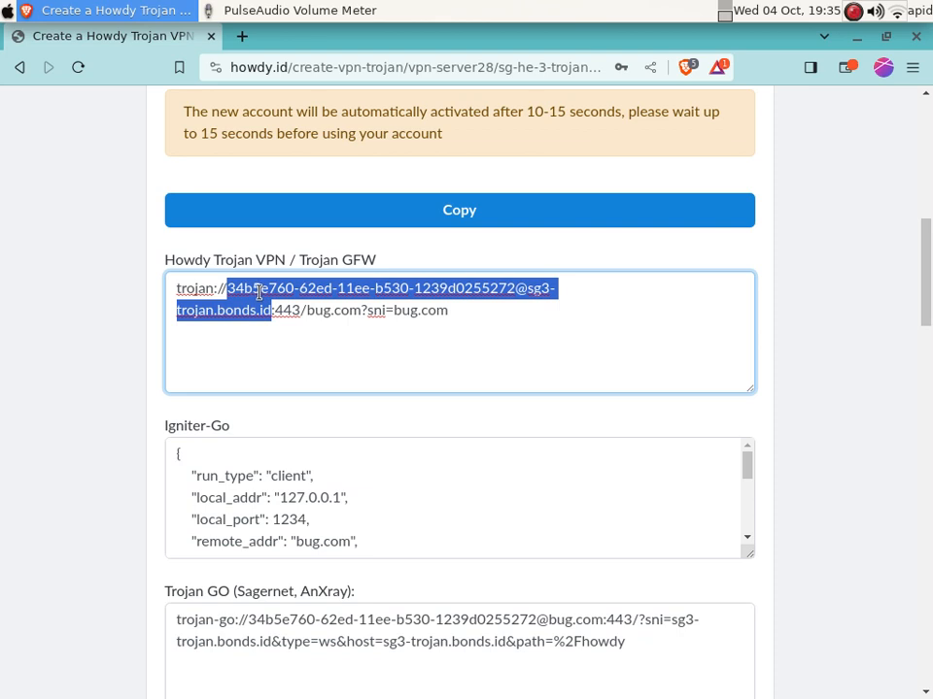
{"action": "right_click", "coordinate": [259, 295]}
{"action": "left_click", "coordinate": [312, 334]}
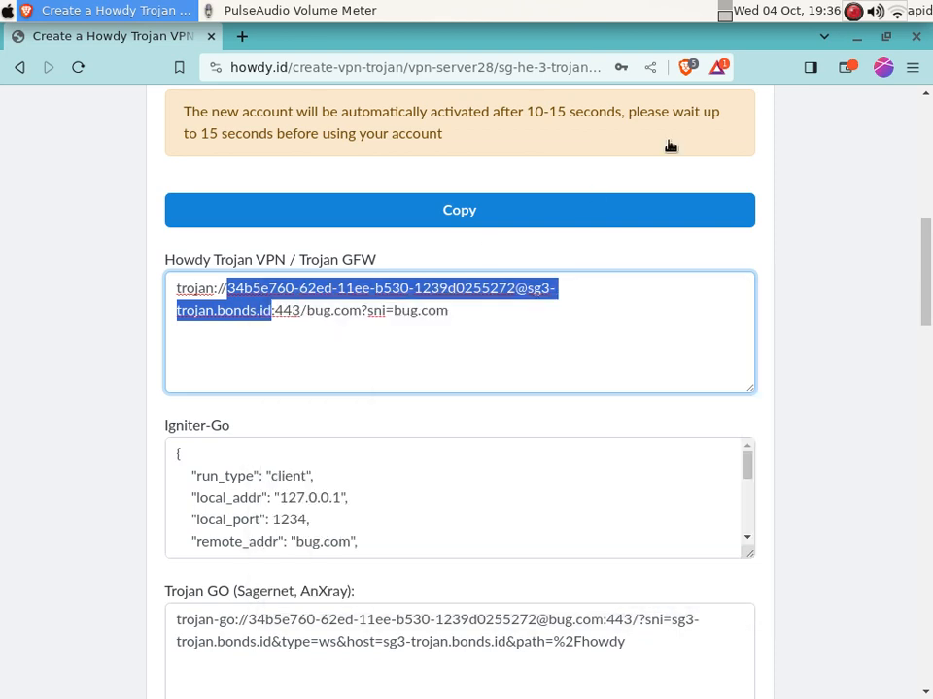
{"action": "left_click", "coordinate": [855, 41]}
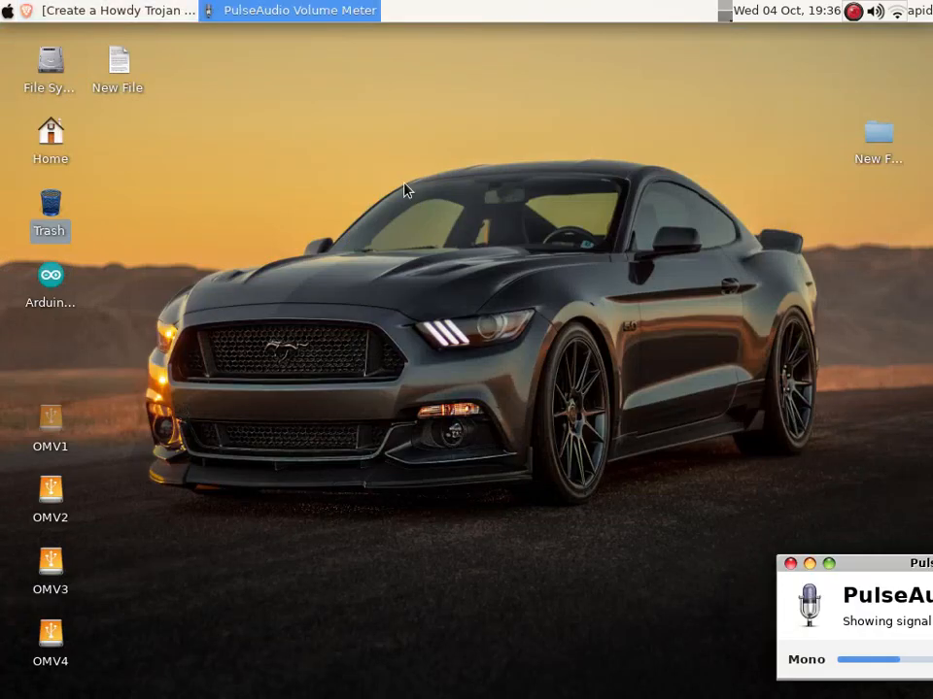
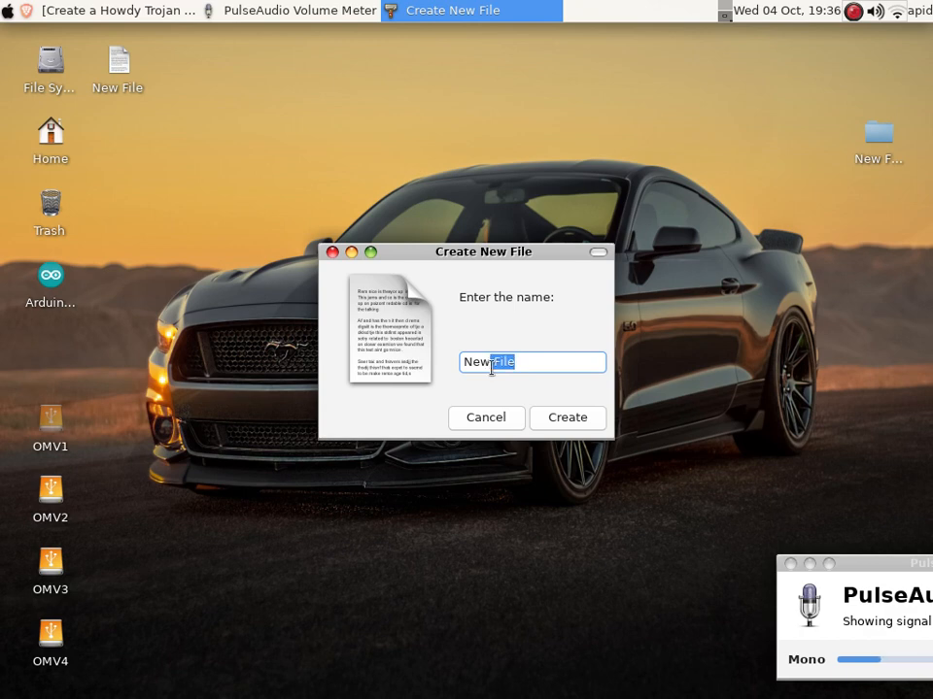
Trim the suggested name to 'New' and create the empty file on the desktop
{"action": "key", "text": "BackSpace"}
{"action": "key", "text": "Return"}
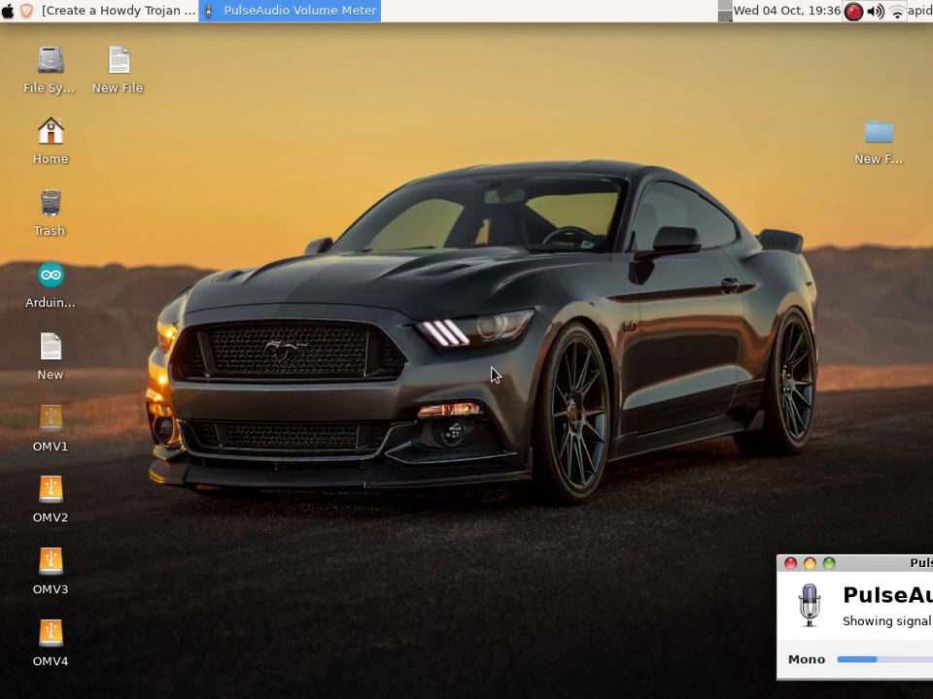
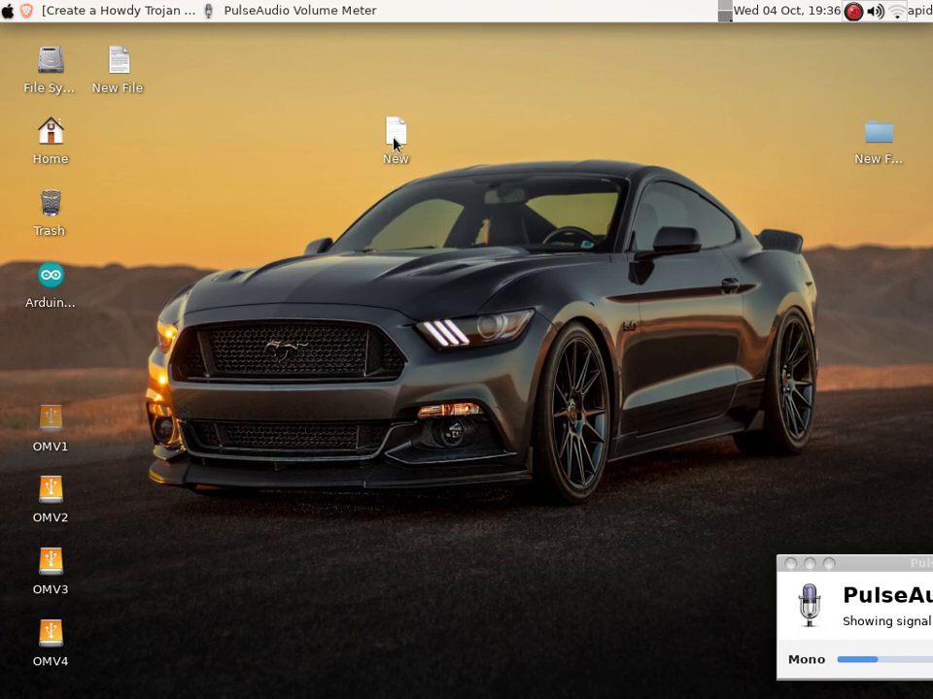
Open the empty 'New' desktop file in the Geany text editor
{"action": "double_click", "coordinate": [394, 143]}
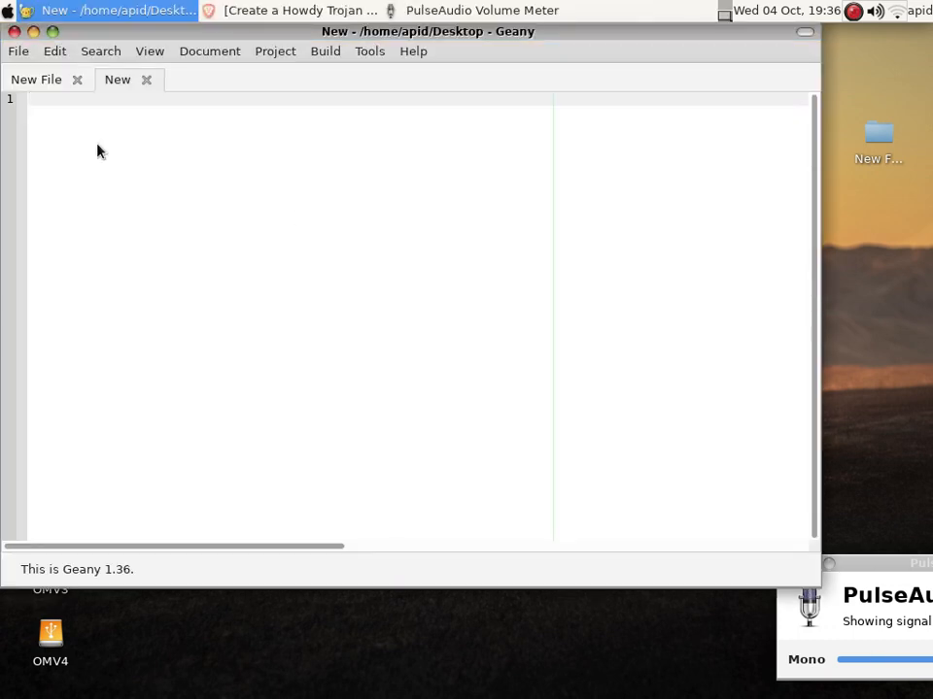
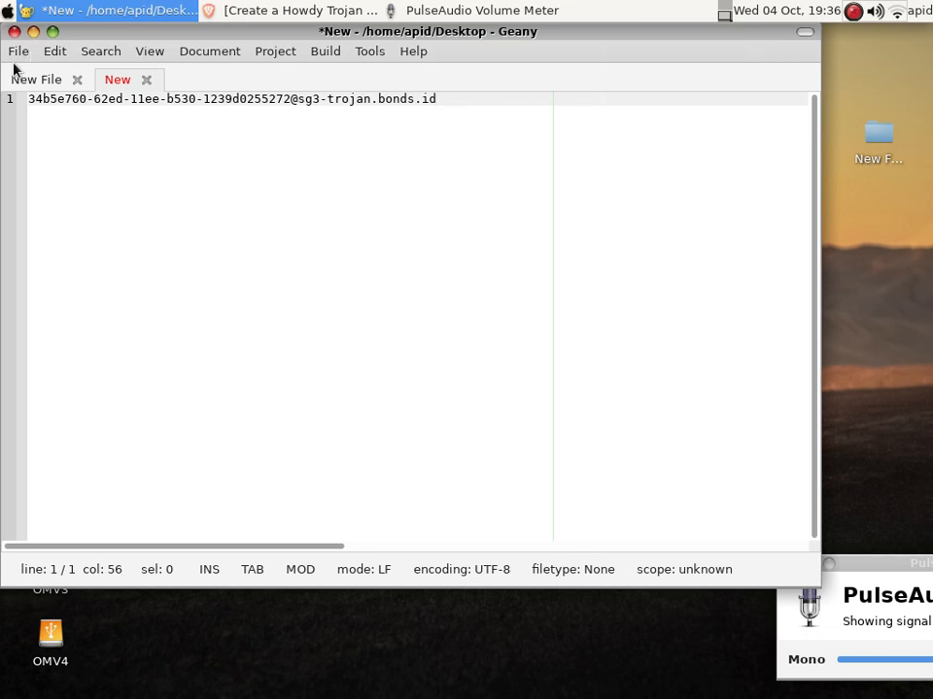
Minimize the Geany window holding the unsaved 'New' file to reveal the desktop
{"action": "left_click", "coordinate": [33, 32]}
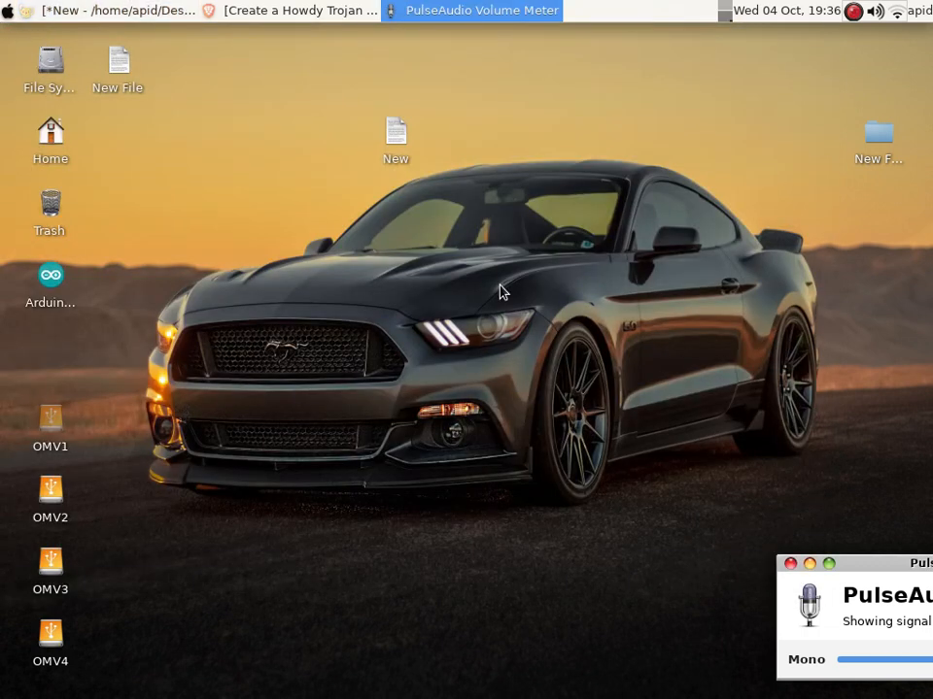
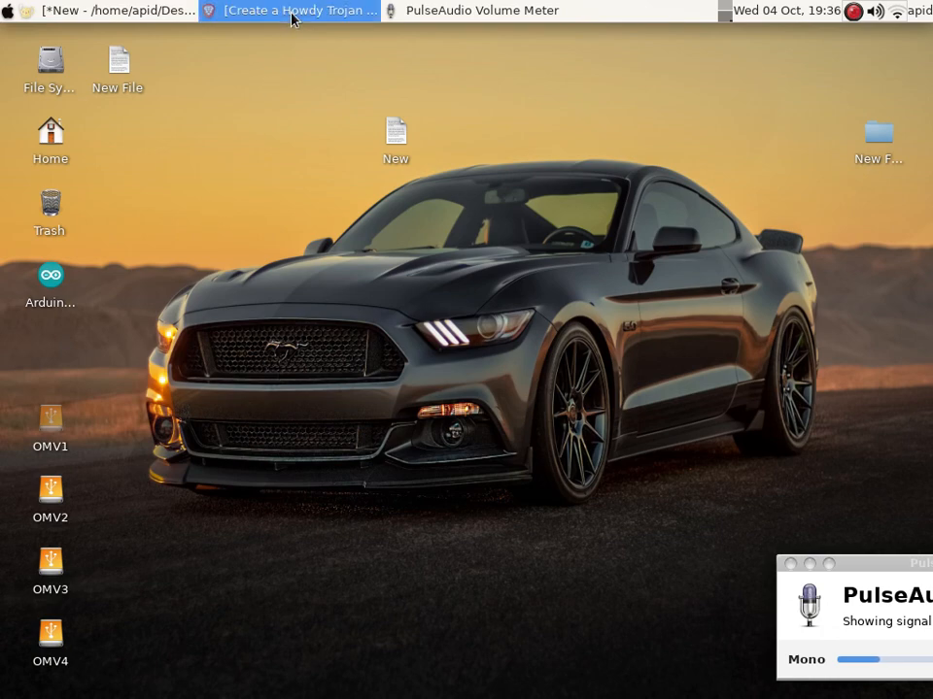
Restore the Brave window and scroll down to the Trojan GO (Sagernet, AnXray) configuration box
{"action": "left_click", "coordinate": [291, 14]}
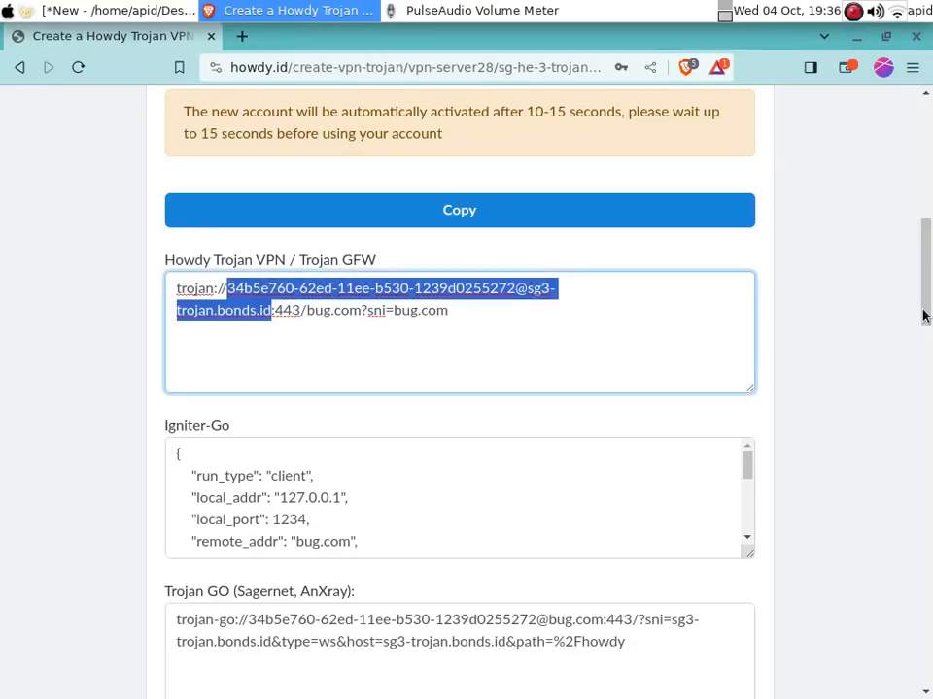
{"action": "scroll", "coordinate": [928, 274], "scroll_direction": "down", "scroll_amount": 3}
{"action": "left_click_drag", "start_coordinate": [928, 274], "coordinate": [927, 333]}
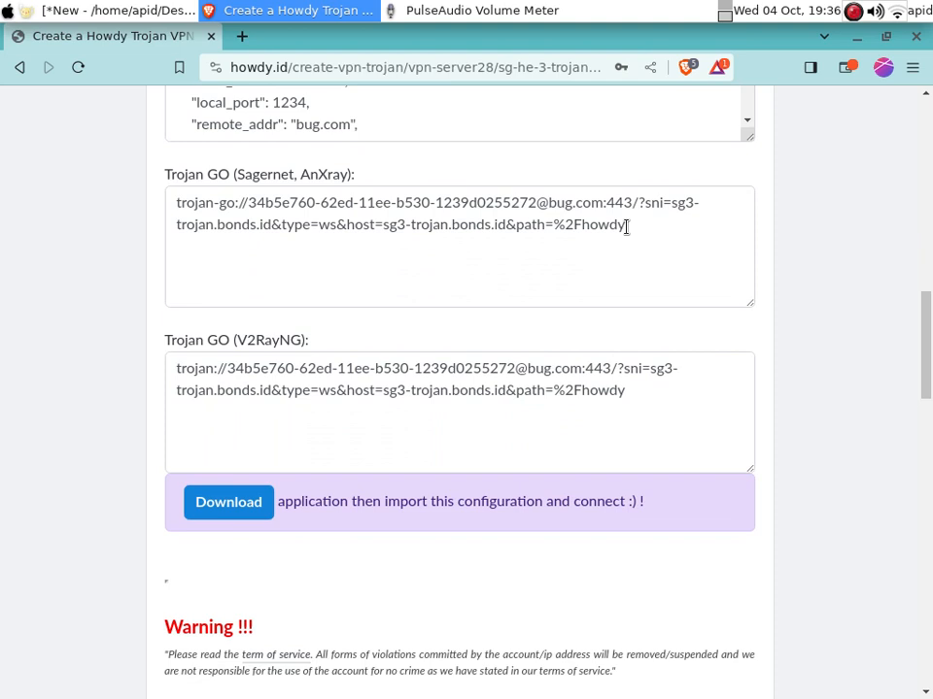
Replace %2F with / in the Trojan GO link's path so it reads /howdy
{"action": "left_click_drag", "start_coordinate": [626, 227], "coordinate": [583, 229]}
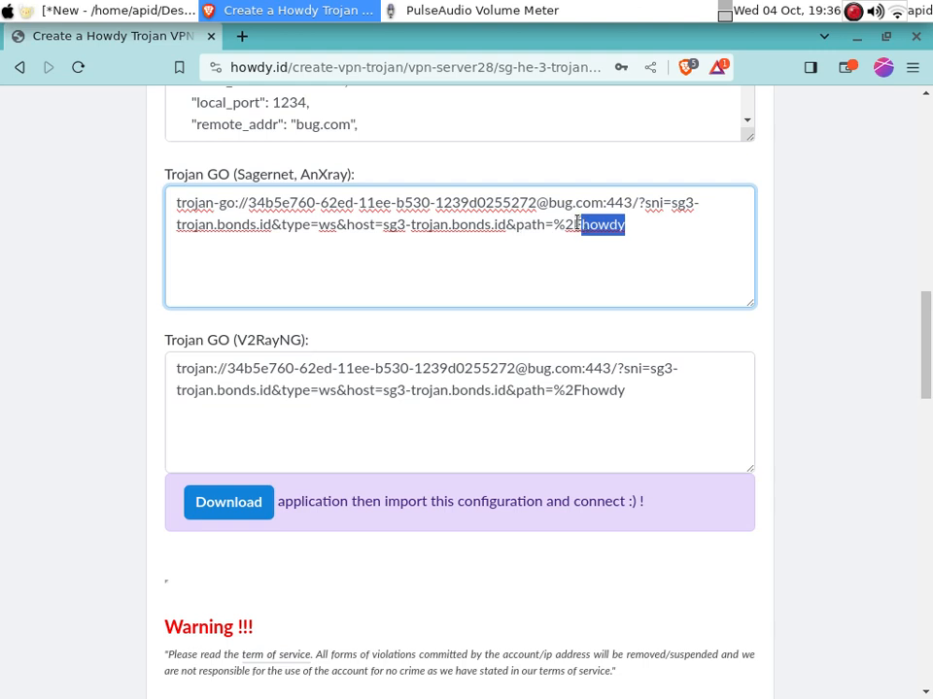
{"action": "left_click_drag", "start_coordinate": [552, 226], "coordinate": [581, 230]}
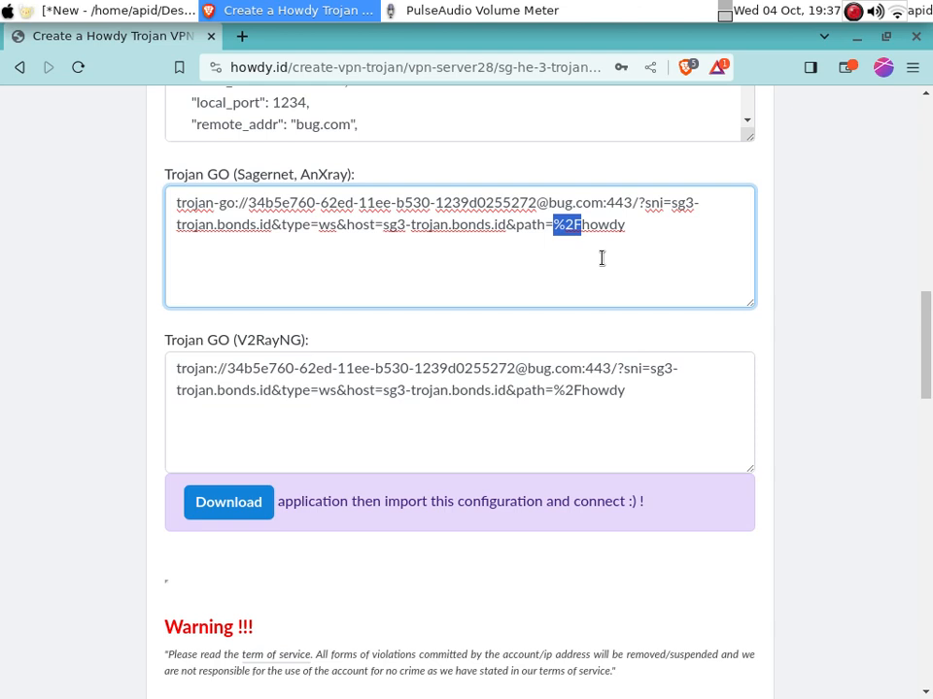
{"action": "type", "text": "/"}
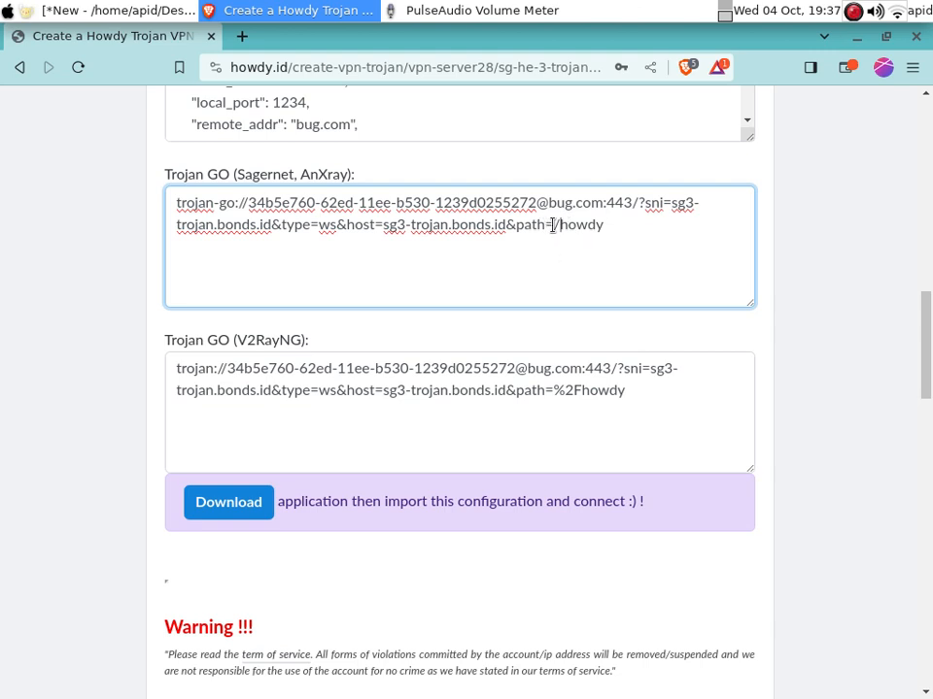
Copy the /howdy path value from the Trojan GO link
{"action": "left_click_drag", "start_coordinate": [554, 224], "coordinate": [613, 224]}
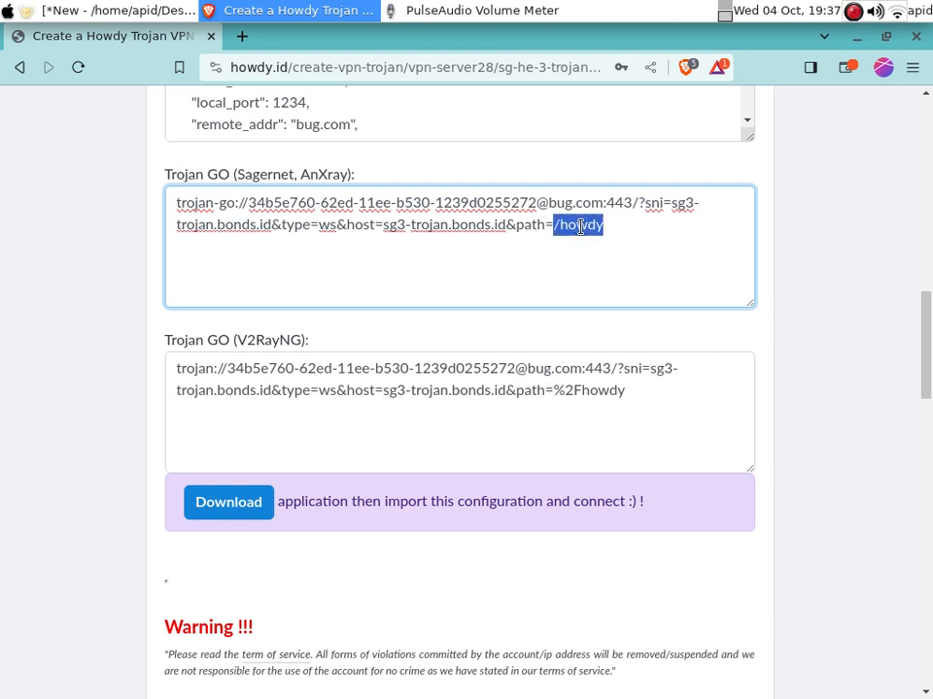
{"action": "left_click", "coordinate": [462, 281]}
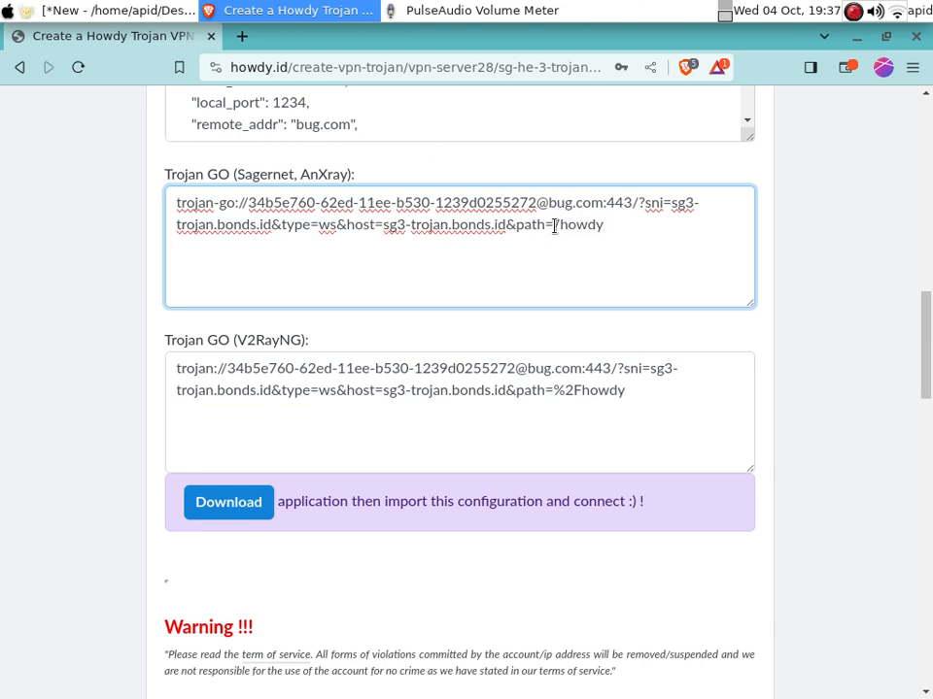
{"action": "left_click_drag", "start_coordinate": [554, 224], "coordinate": [606, 224]}
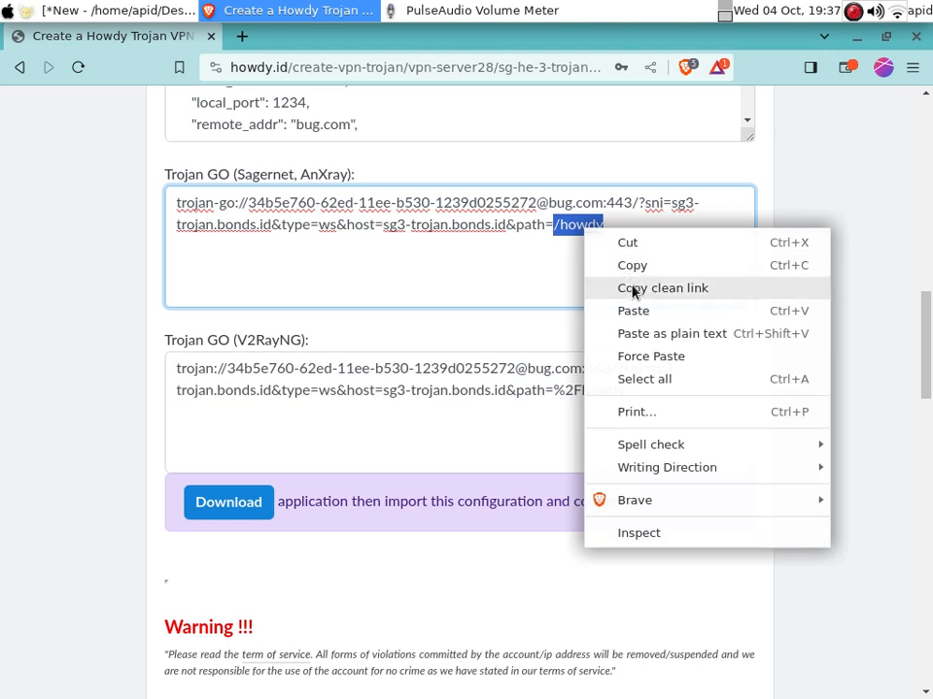
{"action": "left_click", "coordinate": [637, 258]}
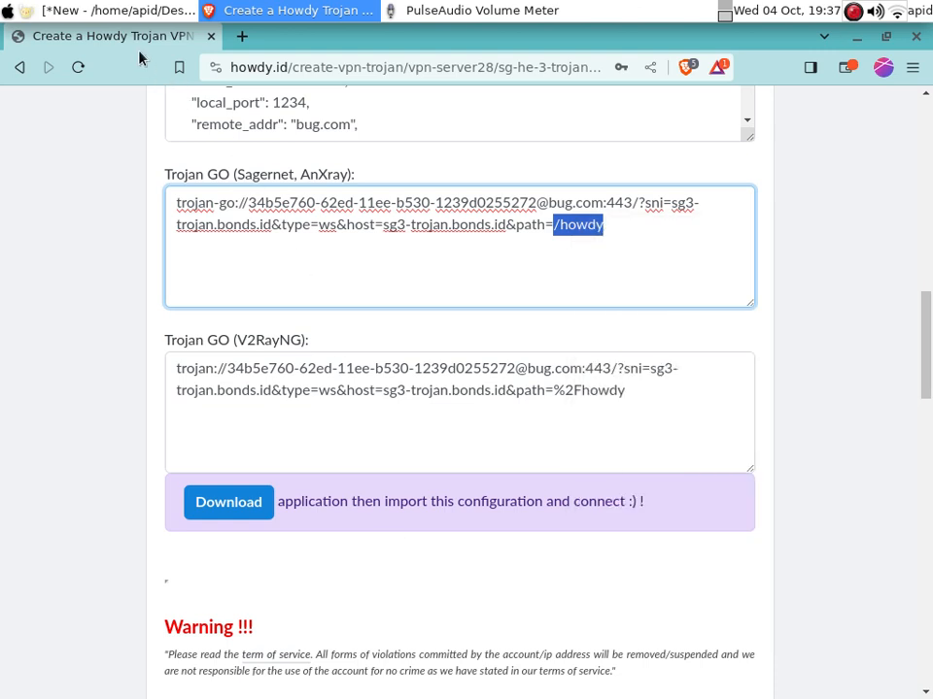
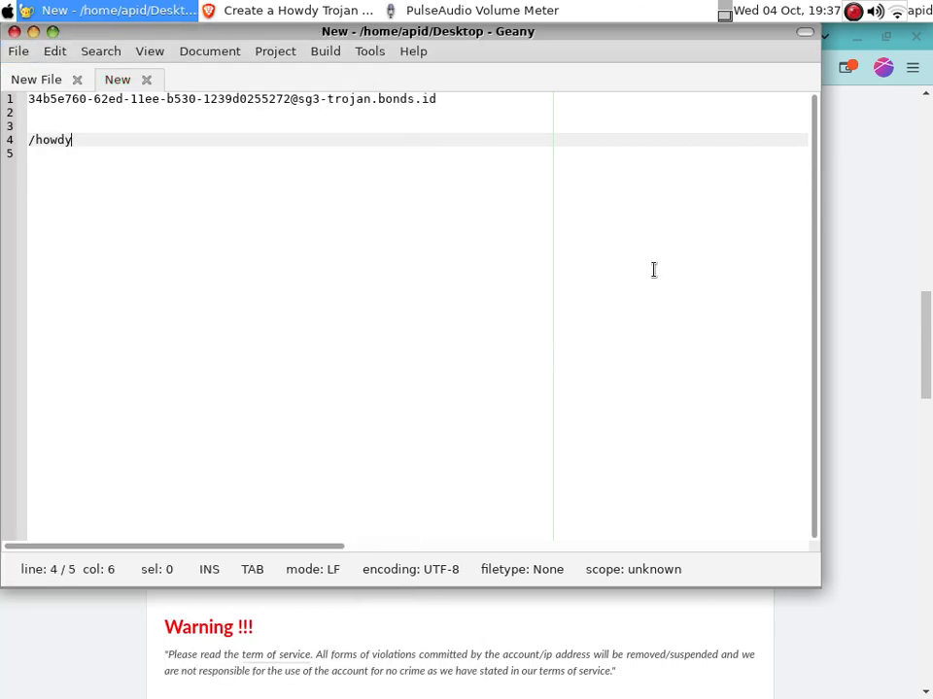
Minimize the Geany notes and open a new blank Brave tab
{"action": "left_click", "coordinate": [33, 31]}
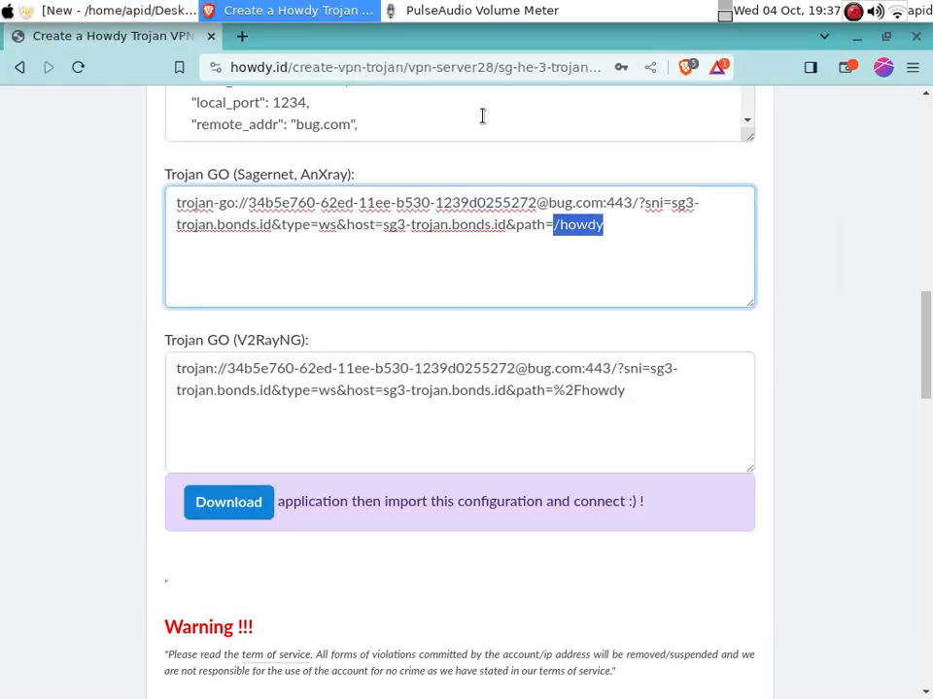
{"action": "left_click", "coordinate": [242, 37]}
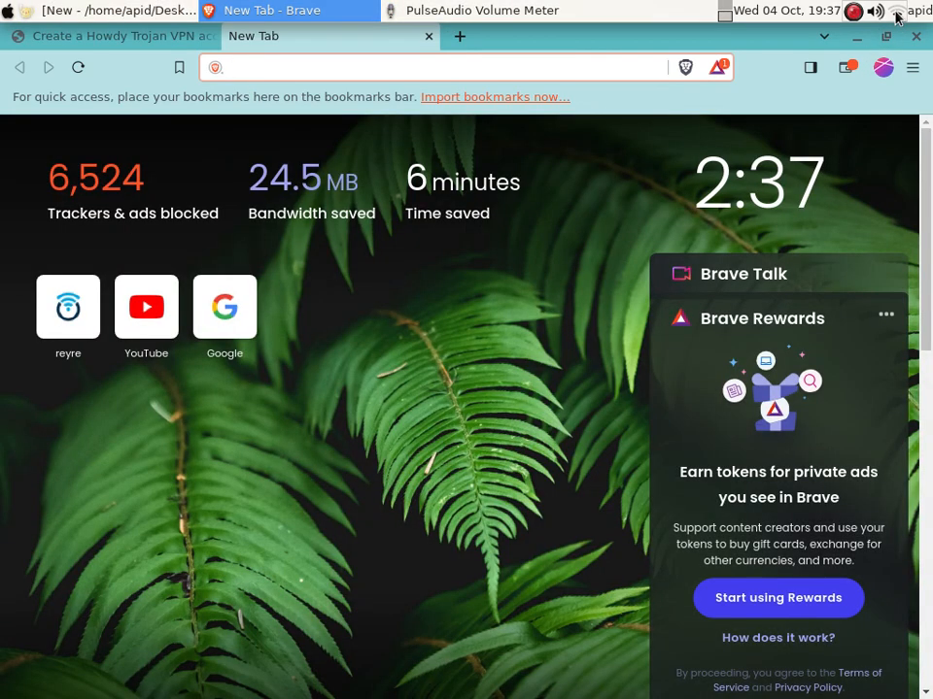
Disconnect the MASTER2 Wi-Fi and connect to Armbian ethernet instead
{"action": "left_click", "coordinate": [895, 16]}
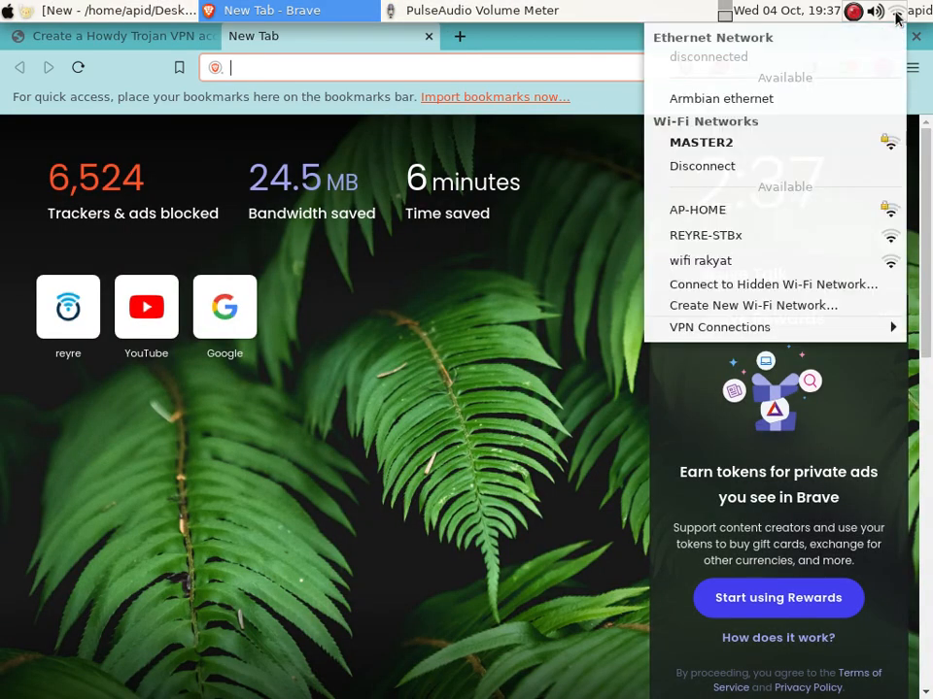
{"action": "left_click", "coordinate": [714, 175]}
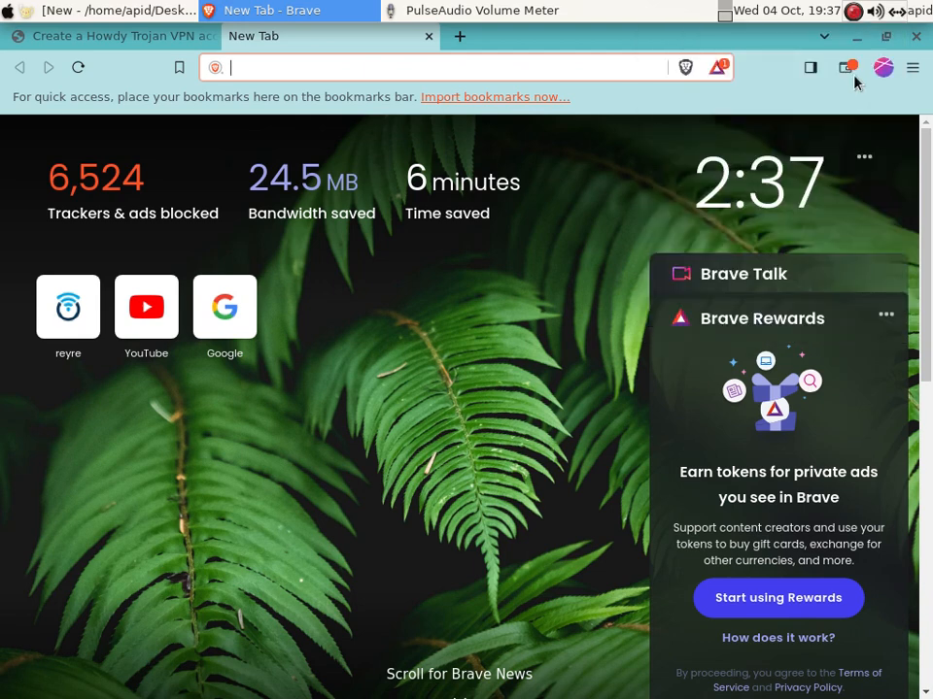
{"action": "left_click", "coordinate": [895, 17]}
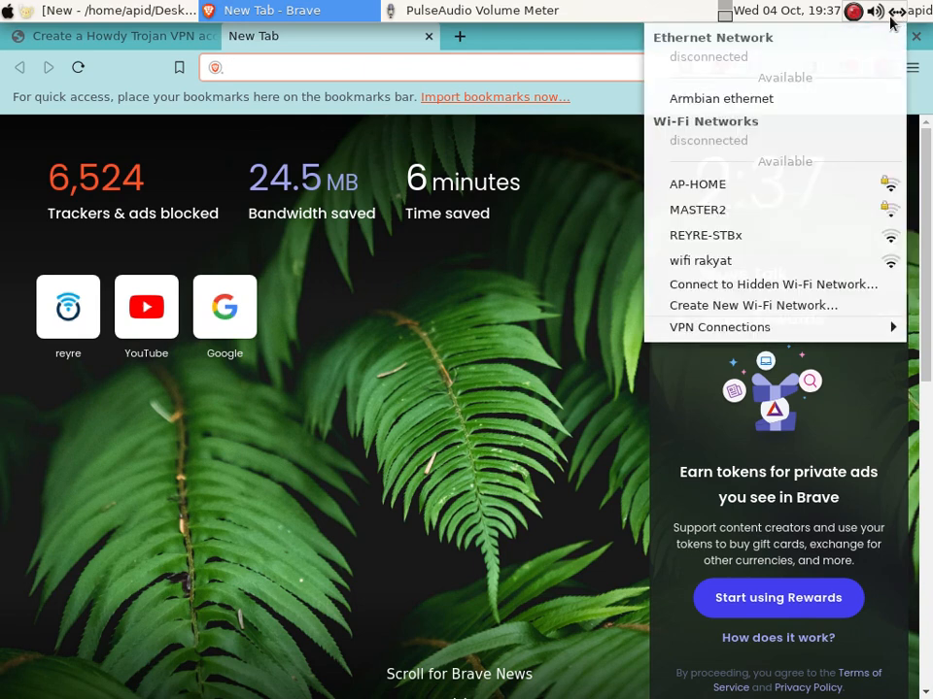
{"action": "left_click", "coordinate": [752, 99]}
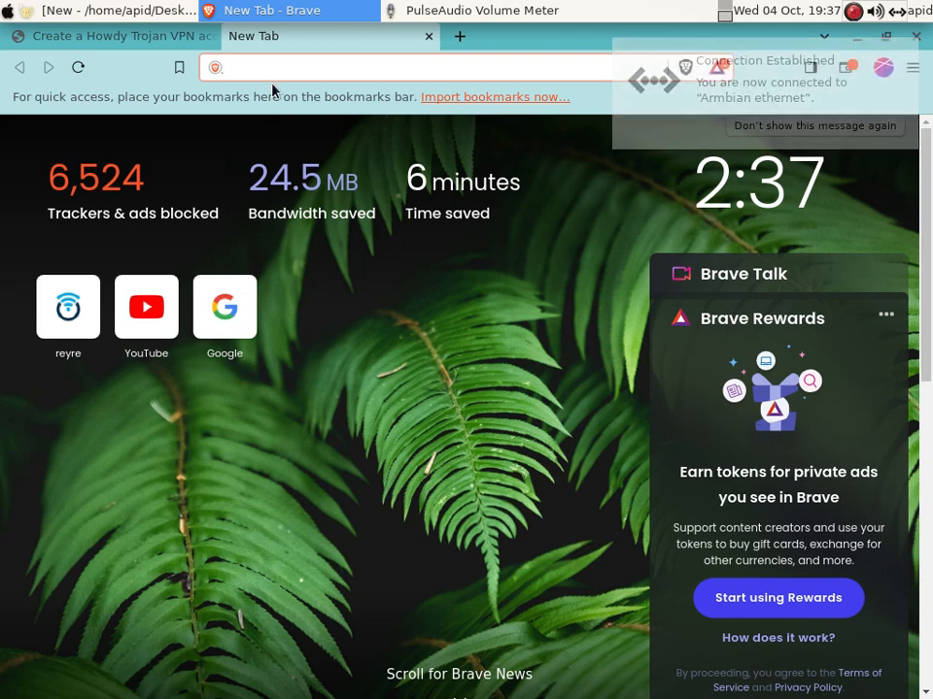
Open the router at 192.168.1.1 and go to OpenClash's Plugin Settings
{"action": "left_click", "coordinate": [96, 282]}
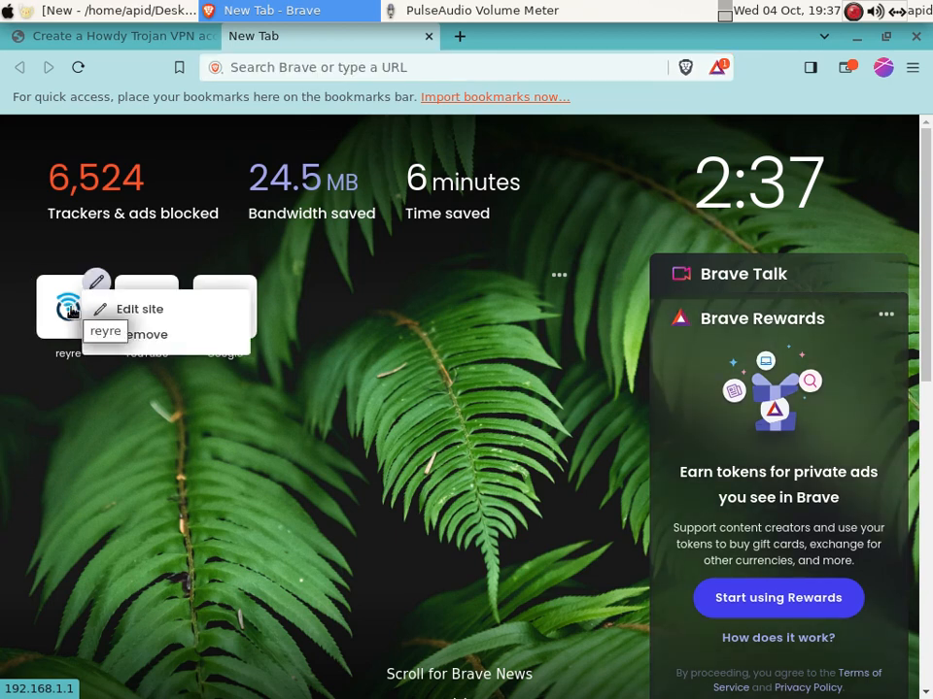
{"action": "left_click", "coordinate": [72, 311]}
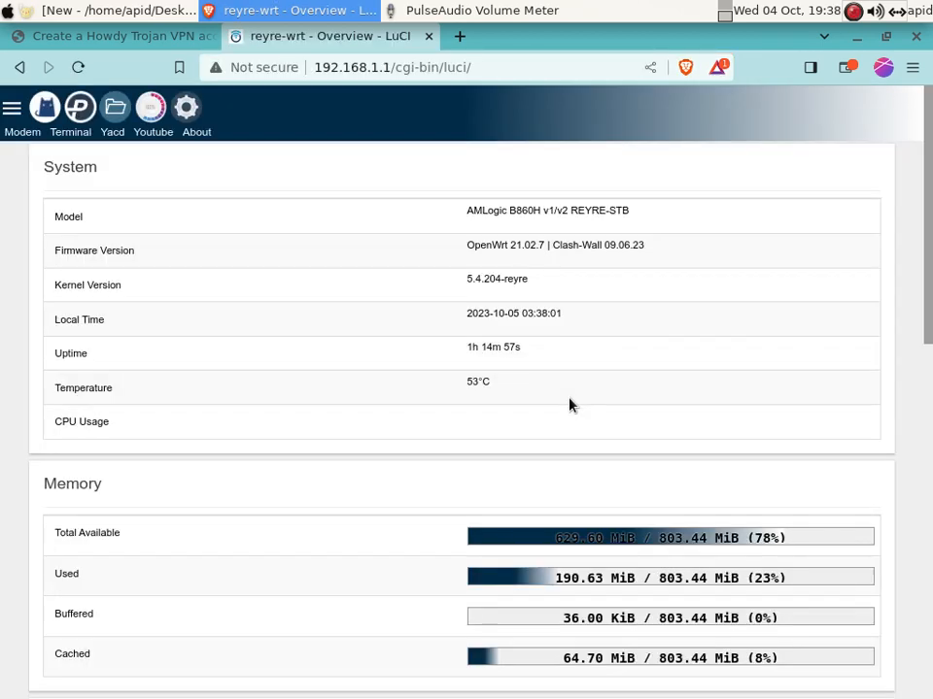
{"action": "left_click", "coordinate": [38, 102]}
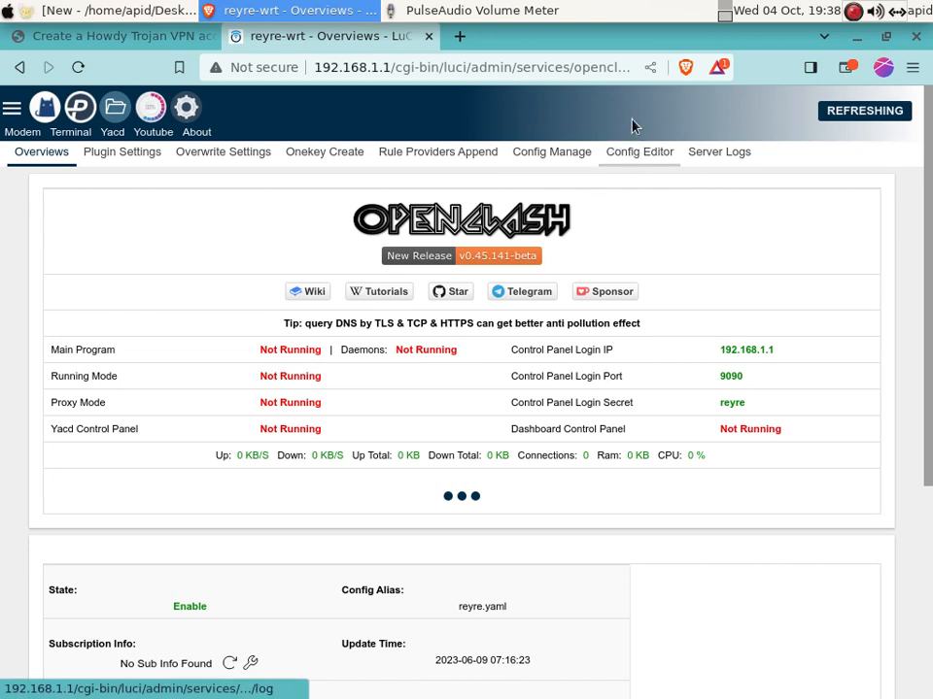
{"action": "left_click", "coordinate": [126, 158]}
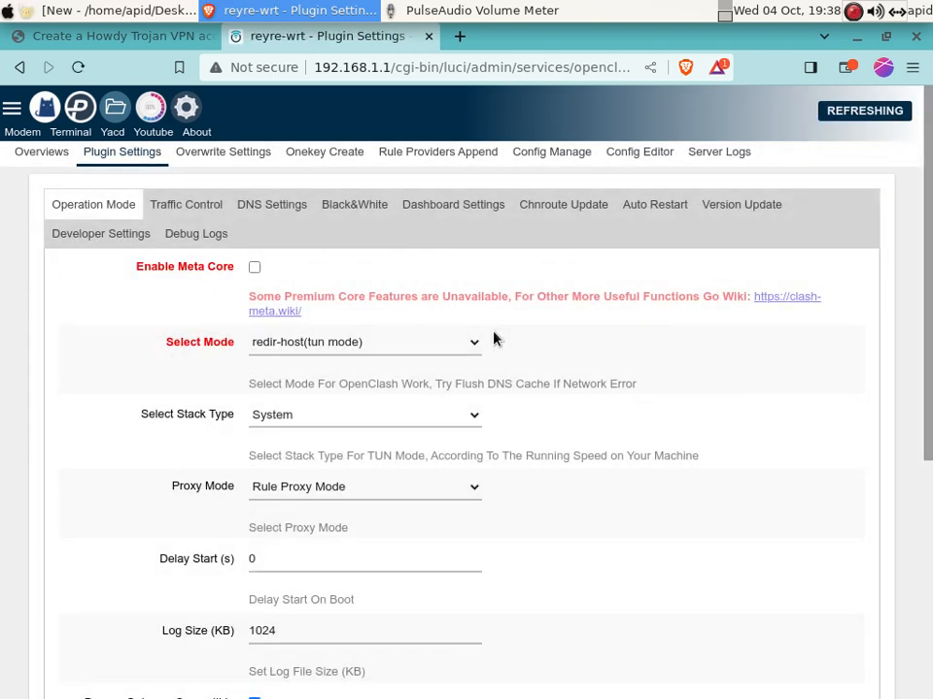
Set Proxy Mode to Global Proxy Mode and commit the plugin settings
{"action": "scroll", "coordinate": [329, 454], "scroll_direction": "down", "scroll_amount": 2}
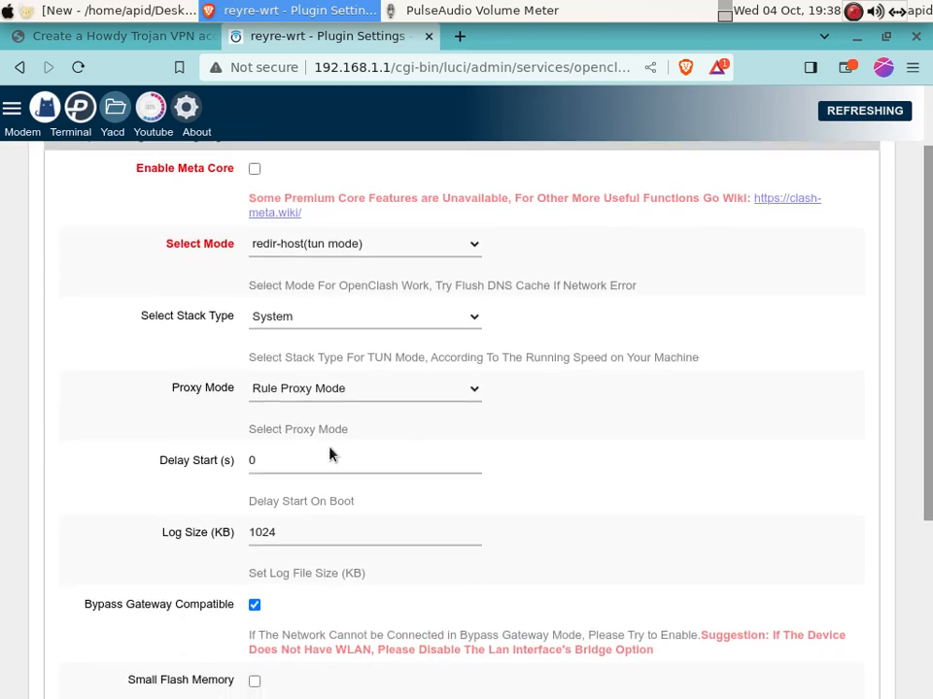
{"action": "left_click", "coordinate": [450, 397]}
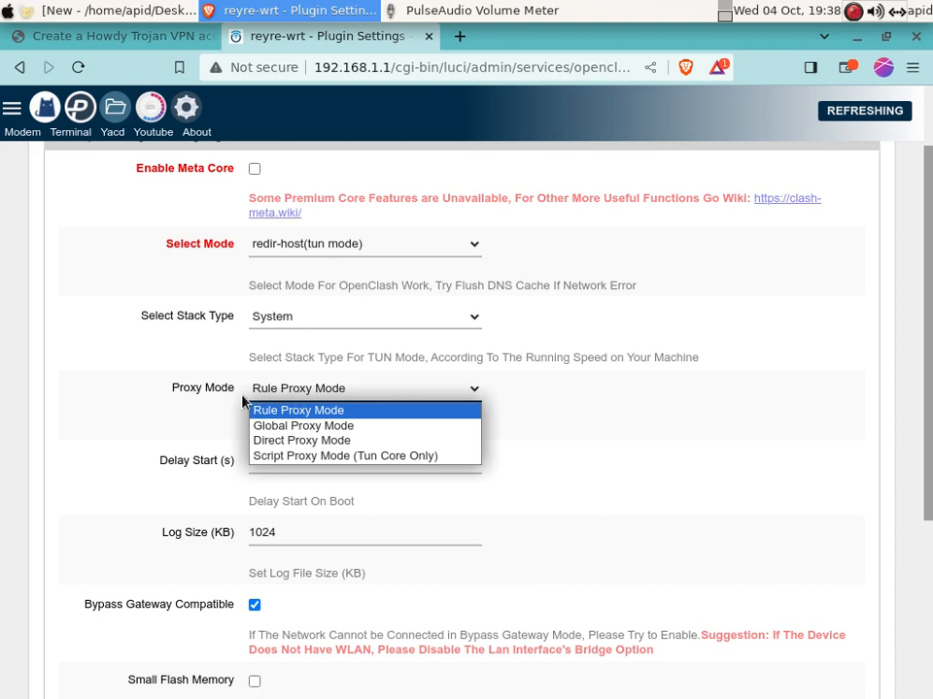
{"action": "left_click", "coordinate": [323, 428]}
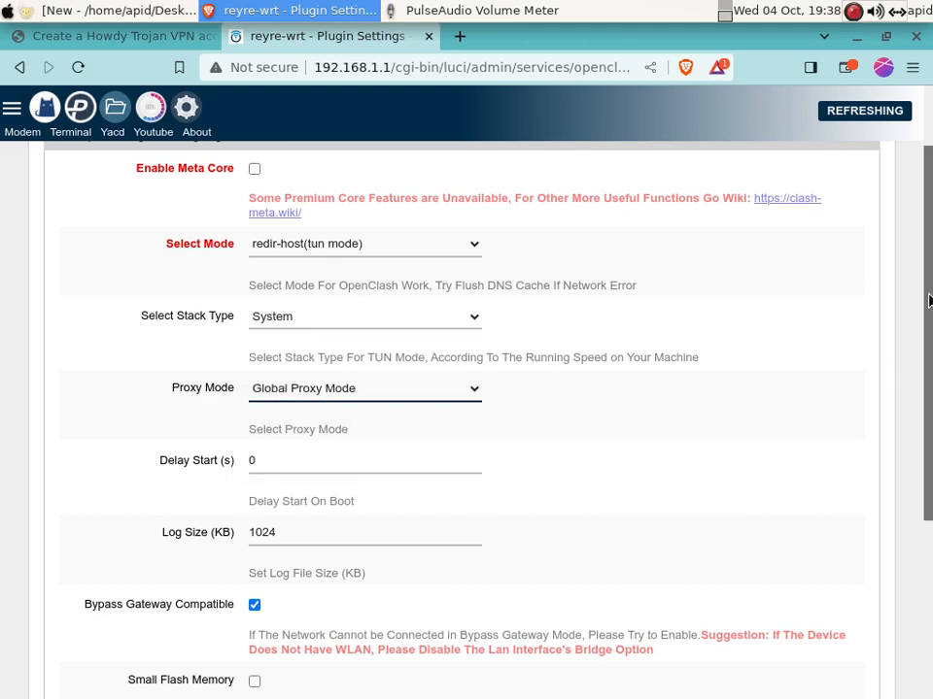
{"action": "scroll", "coordinate": [777, 485], "scroll_direction": "down", "scroll_amount": 5}
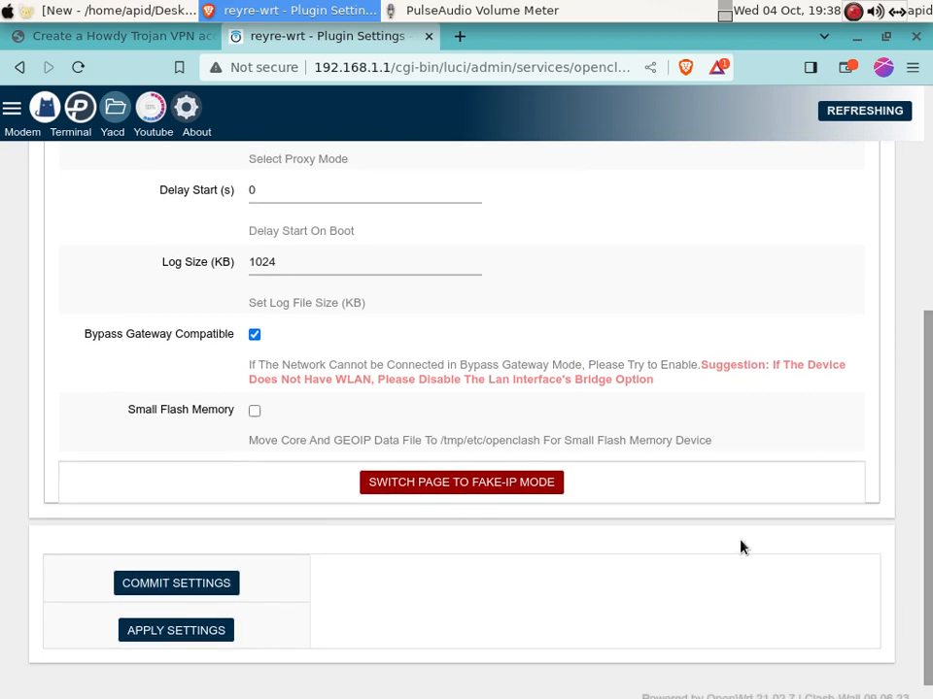
{"action": "left_click", "coordinate": [173, 582]}
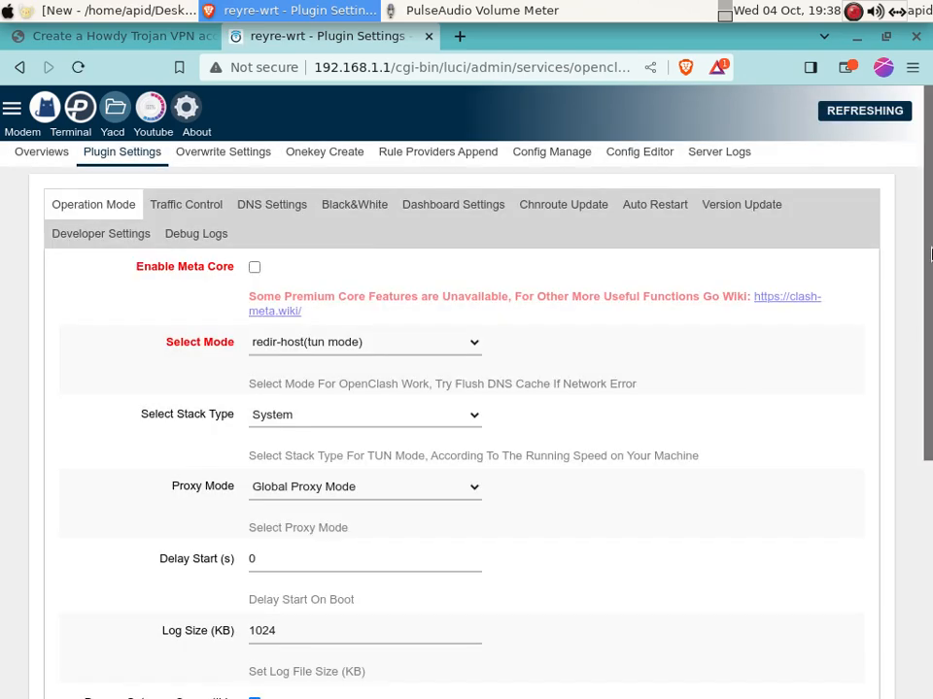
{"action": "left_click_drag", "start_coordinate": [930, 265], "coordinate": [929, 504]}
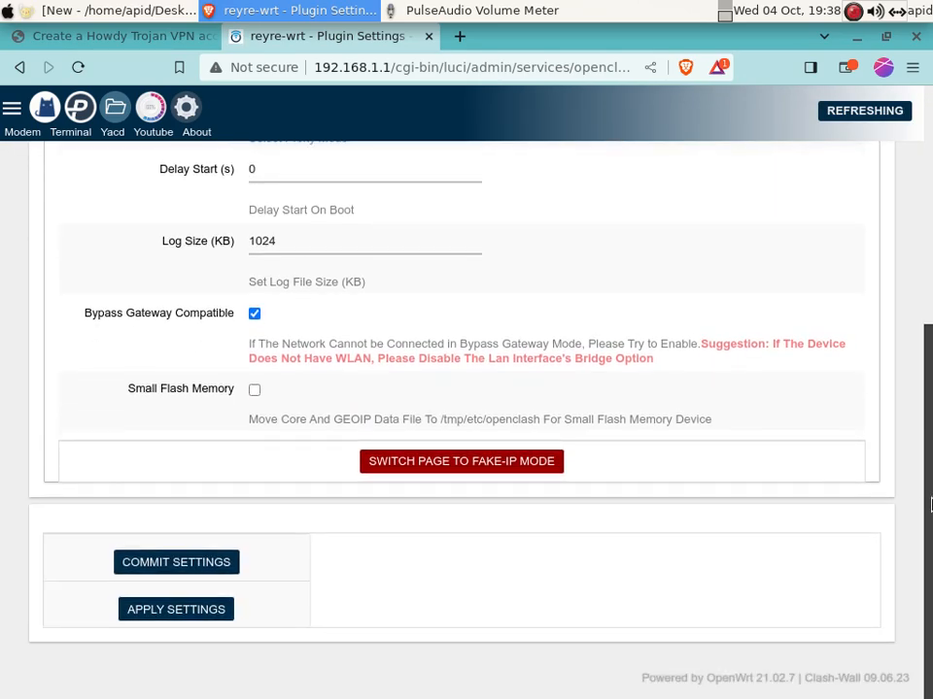
{"action": "left_click_drag", "start_coordinate": [930, 389], "coordinate": [924, 177]}
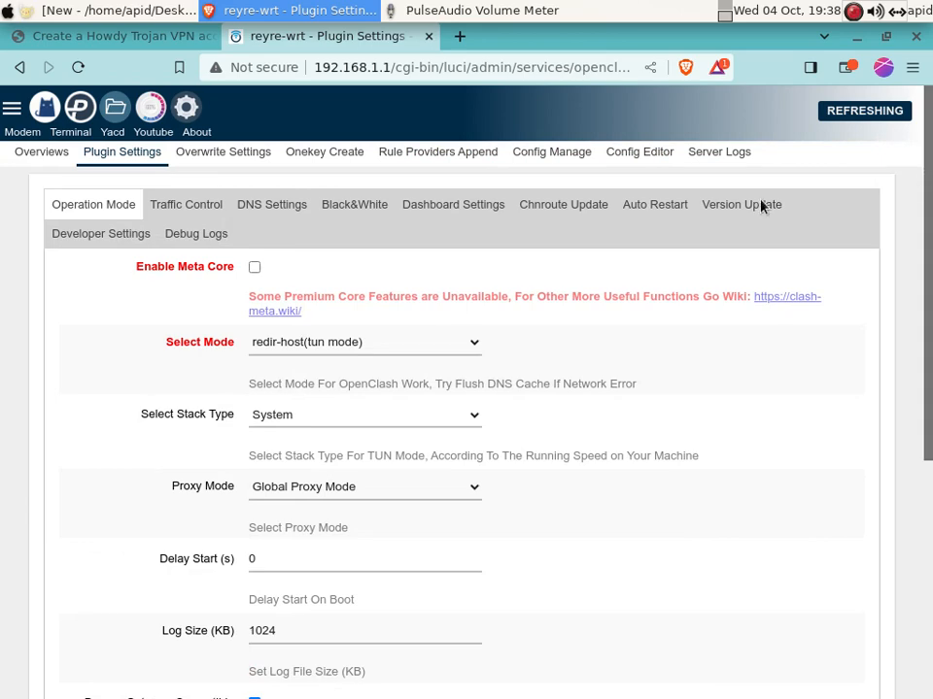
Open proxy_provider/universal.yaml for editing in the Config Editor, then bring Geany forward
{"action": "left_click", "coordinate": [641, 156]}
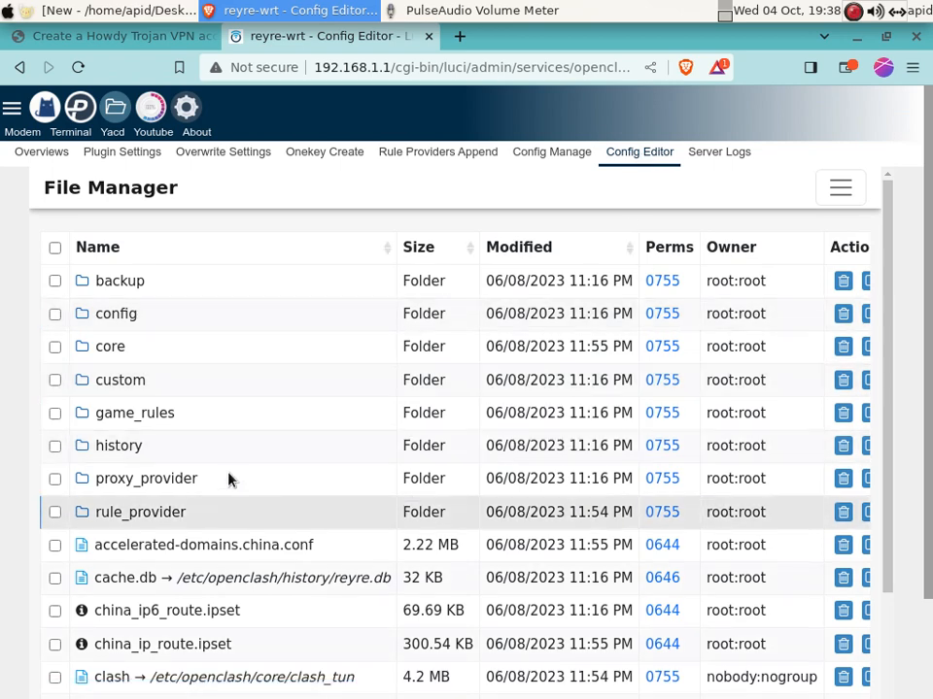
{"action": "left_click", "coordinate": [148, 490]}
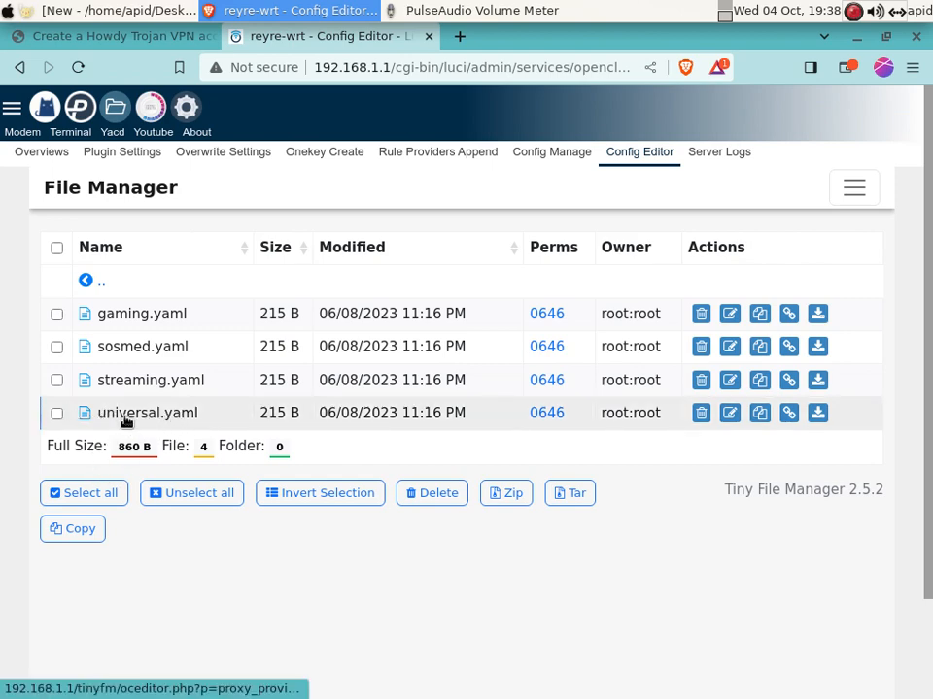
{"action": "left_click", "coordinate": [127, 422]}
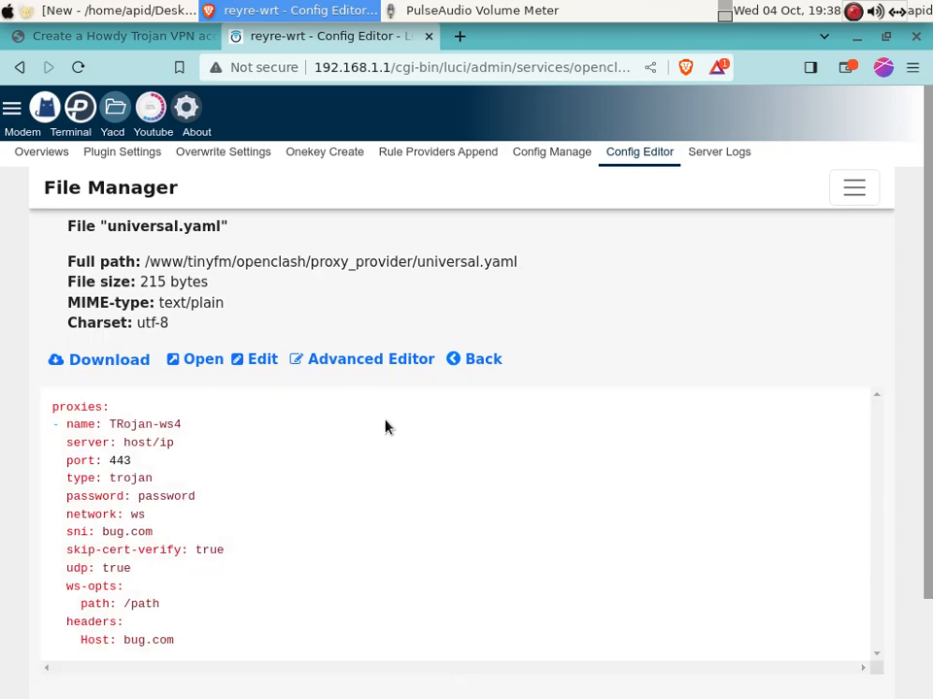
{"action": "left_click", "coordinate": [254, 359]}
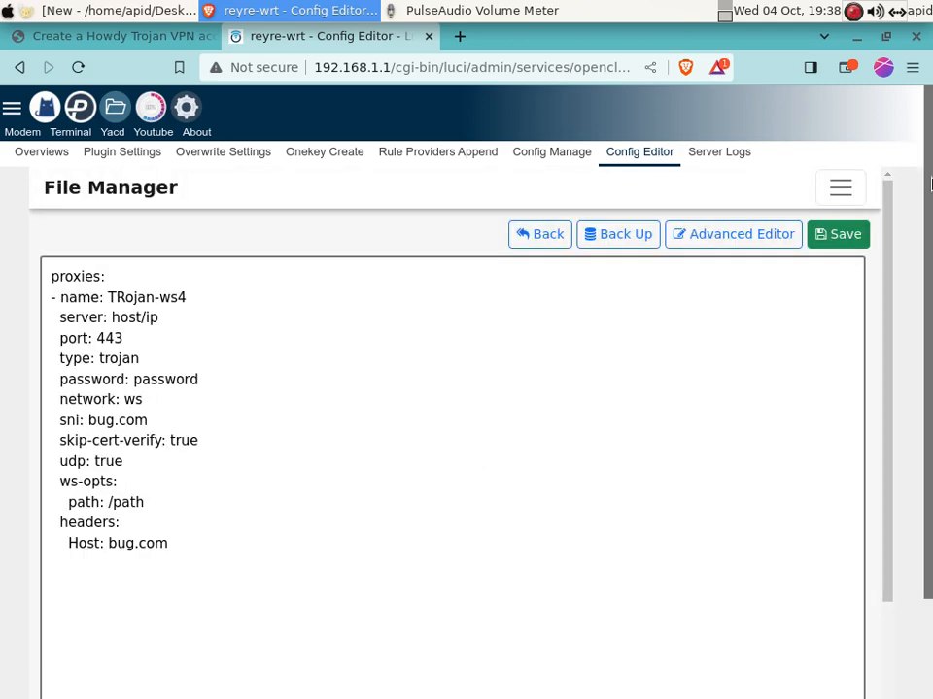
{"action": "left_click_drag", "start_coordinate": [929, 176], "coordinate": [930, 251]}
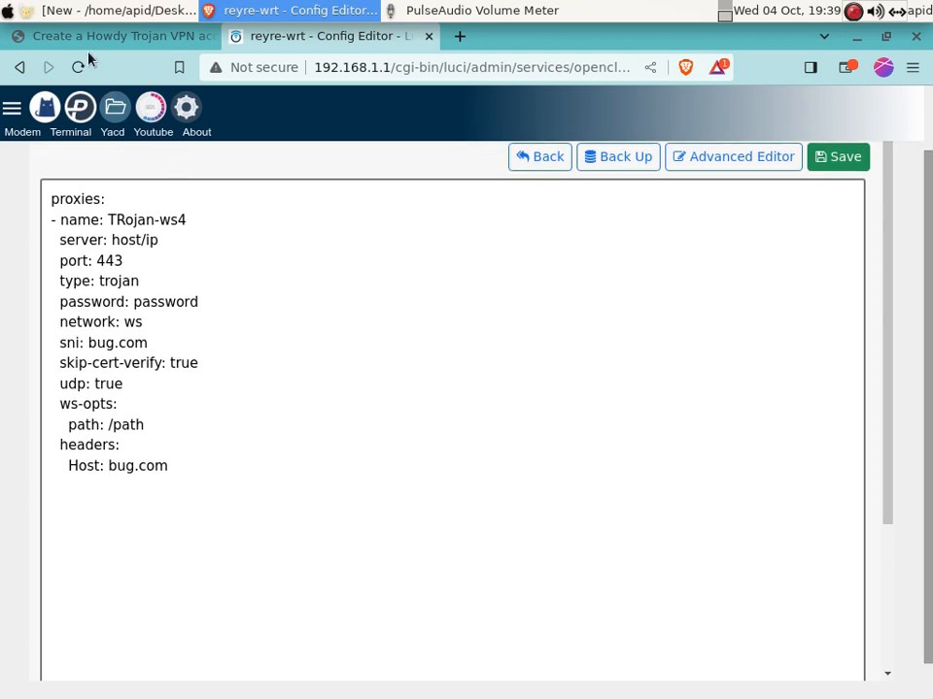
{"action": "left_click", "coordinate": [85, 11]}
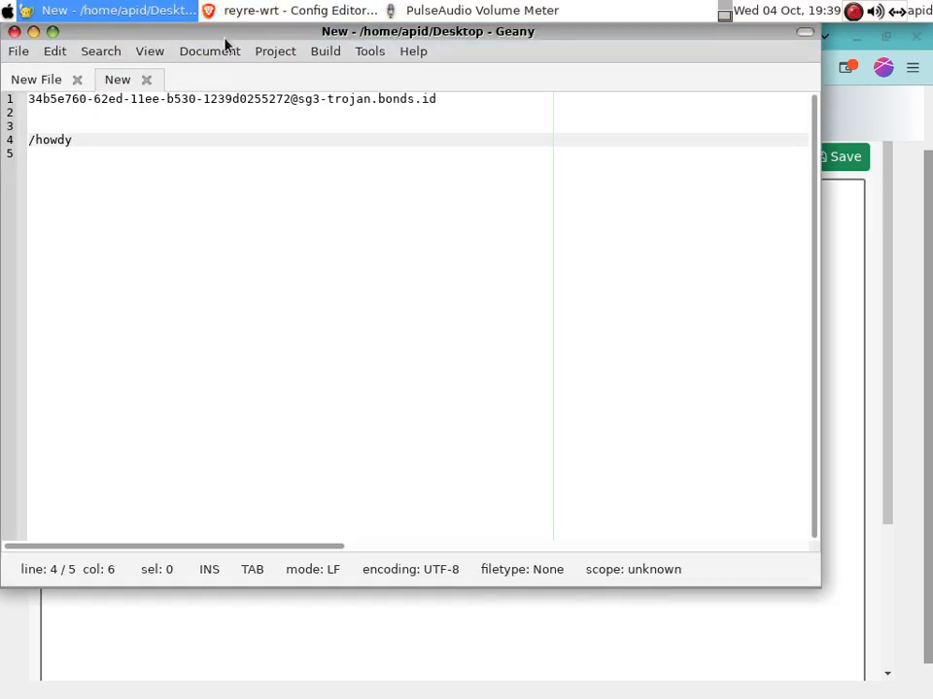
Arrange the Geany window over the config page and copy the host sg3-trojan.bonds.id
{"action": "left_click_drag", "start_coordinate": [251, 50], "coordinate": [494, 146]}
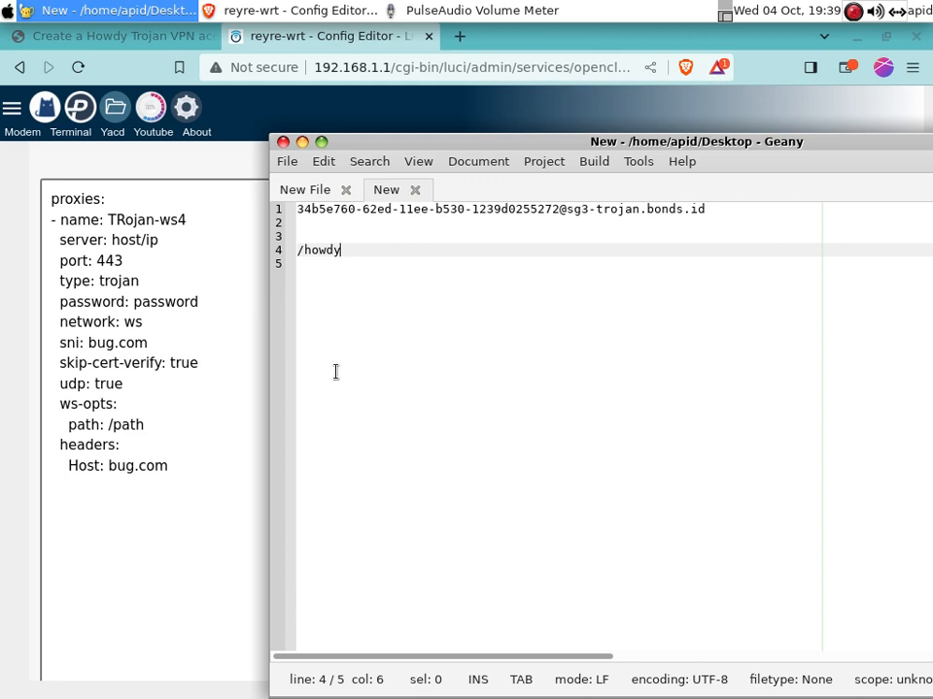
{"action": "left_click_drag", "start_coordinate": [273, 141], "coordinate": [450, 249]}
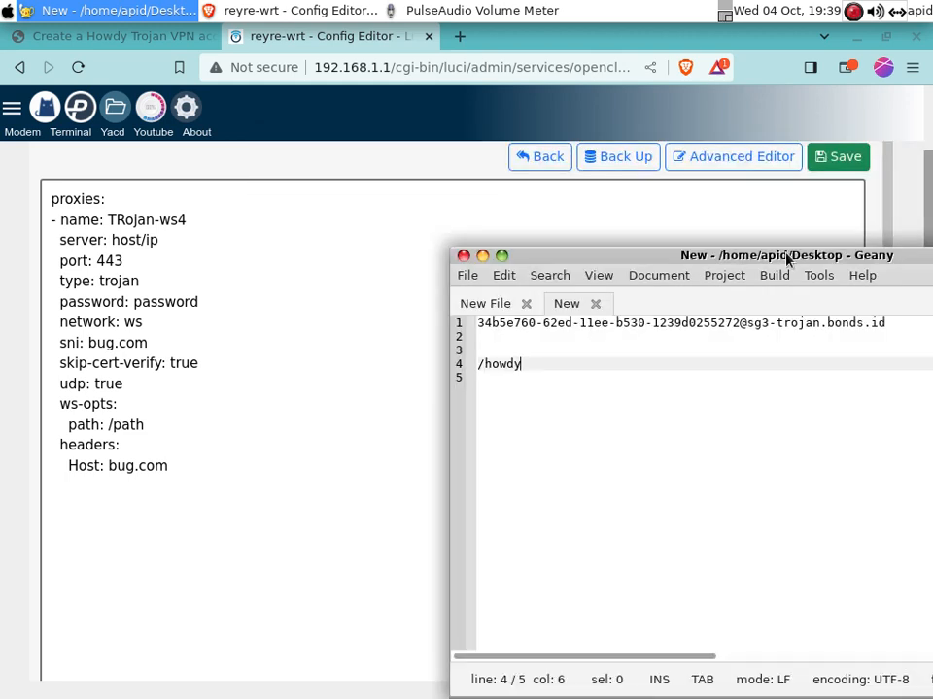
{"action": "left_click_drag", "start_coordinate": [811, 257], "coordinate": [655, 139]}
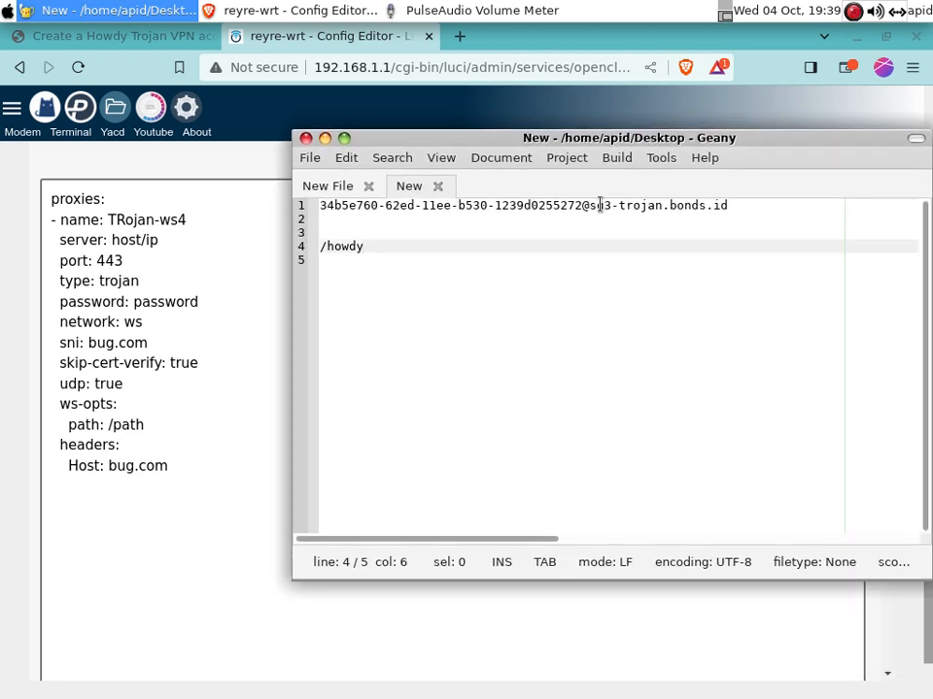
{"action": "left_click_drag", "start_coordinate": [591, 210], "coordinate": [731, 203]}
{"action": "key", "text": "ctrl+c"}
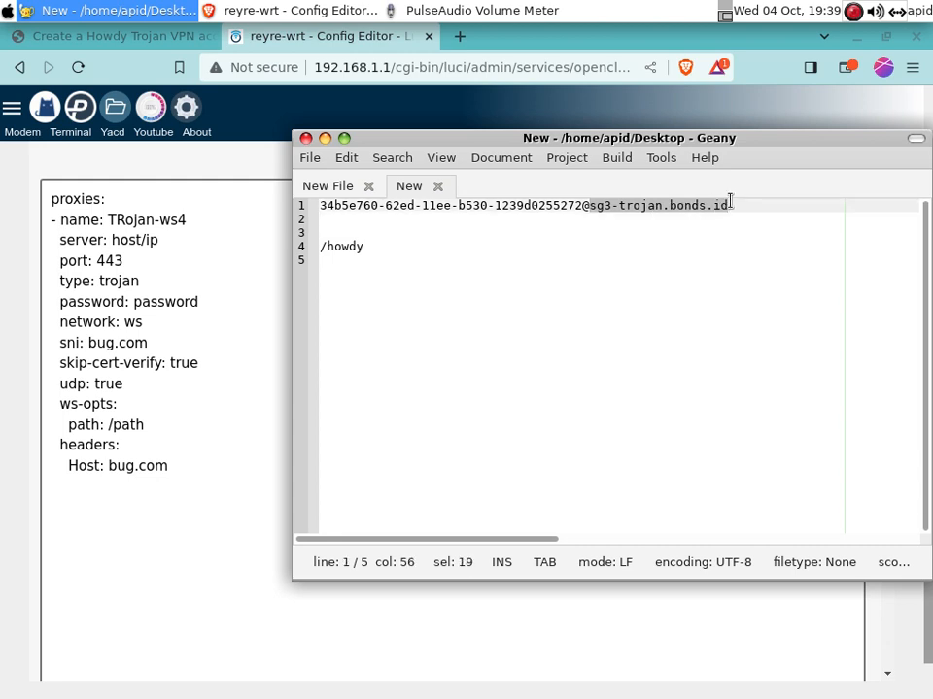
{"action": "right_click", "coordinate": [708, 205]}
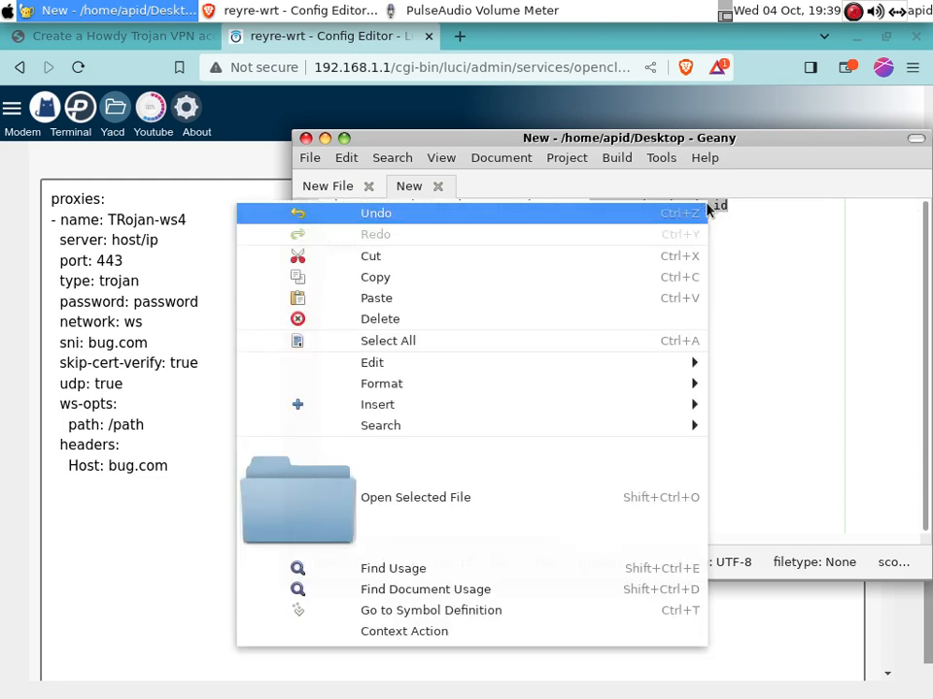
{"action": "left_click", "coordinate": [473, 283]}
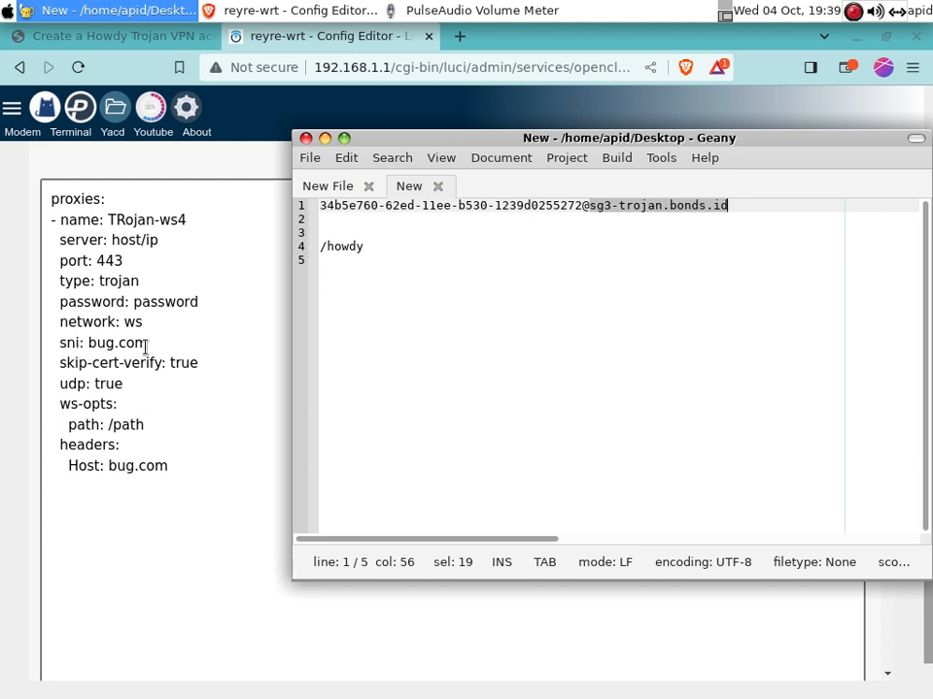
Paste sg3-trojan.bonds.id as the sni and Host values, and replace host/ip with bug.com
{"action": "left_click_drag", "start_coordinate": [147, 342], "coordinate": [90, 342]}
{"action": "right_click", "coordinate": [91, 342]}
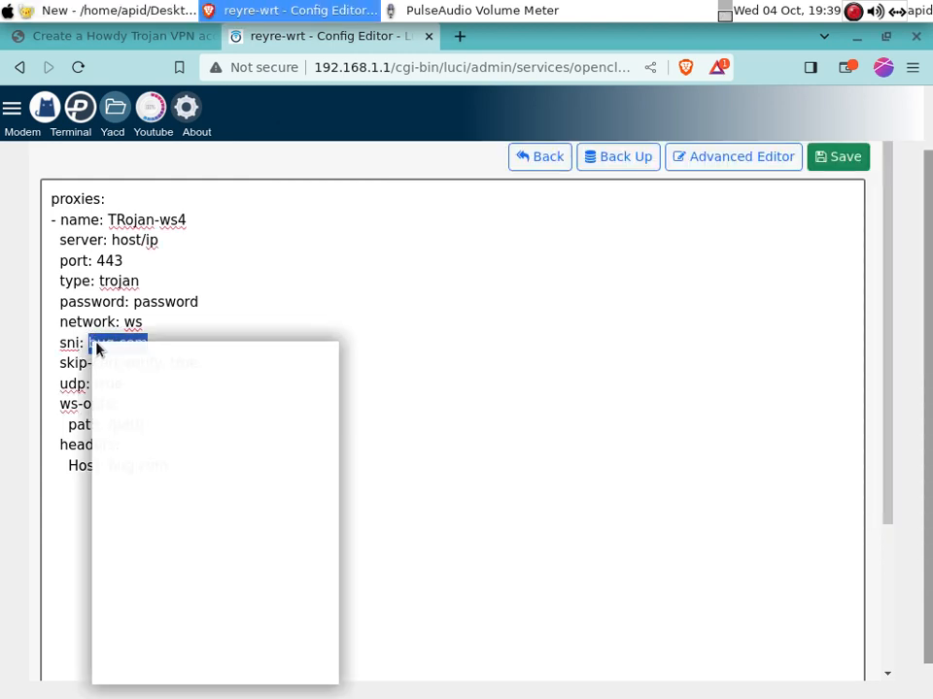
{"action": "left_click", "coordinate": [149, 425]}
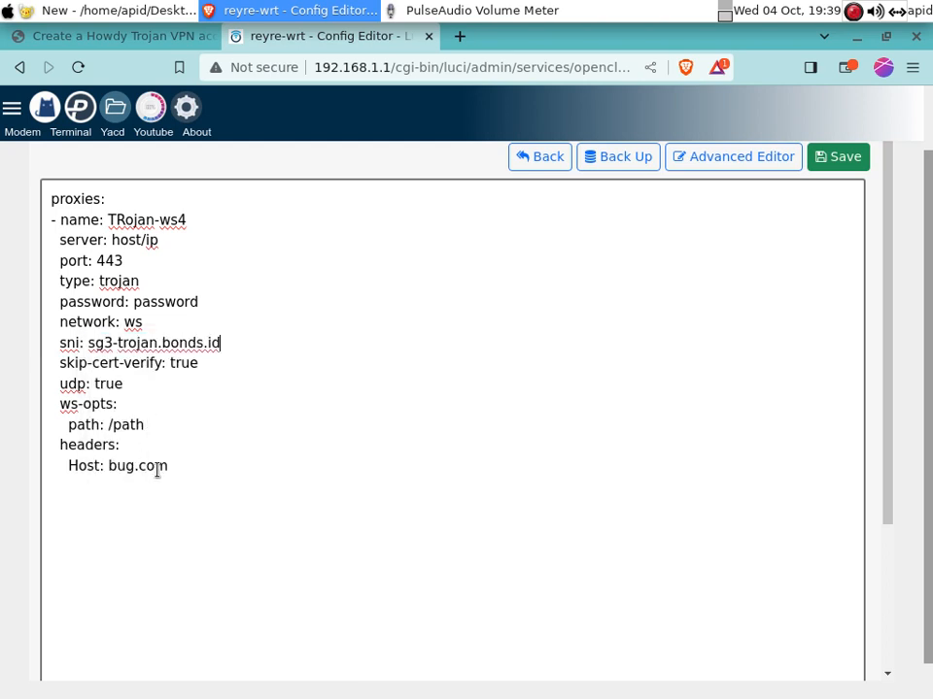
{"action": "left_click_drag", "start_coordinate": [174, 469], "coordinate": [107, 458]}
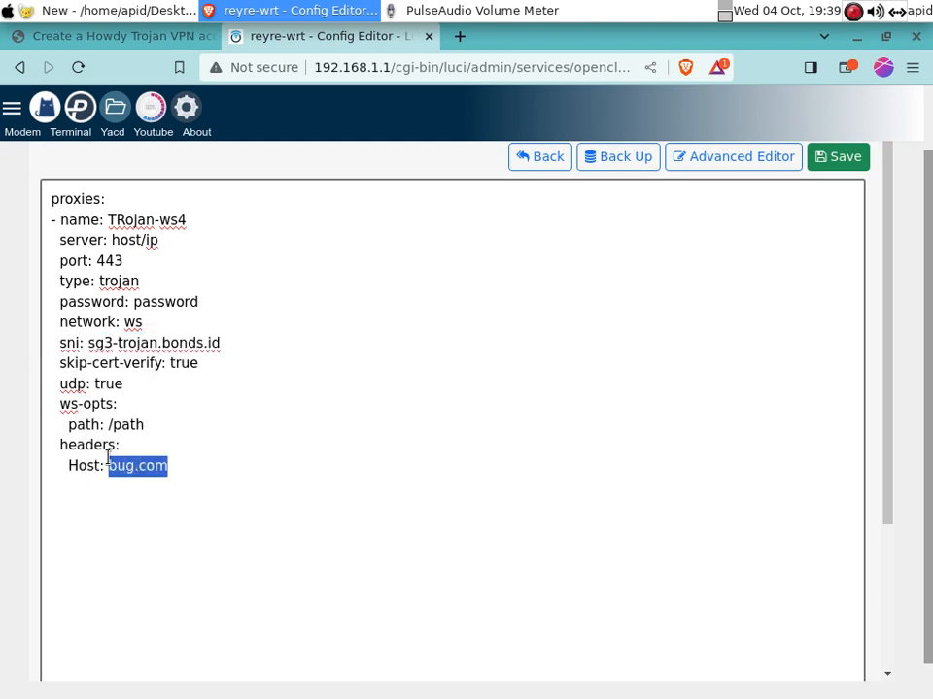
{"action": "right_click", "coordinate": [119, 466]}
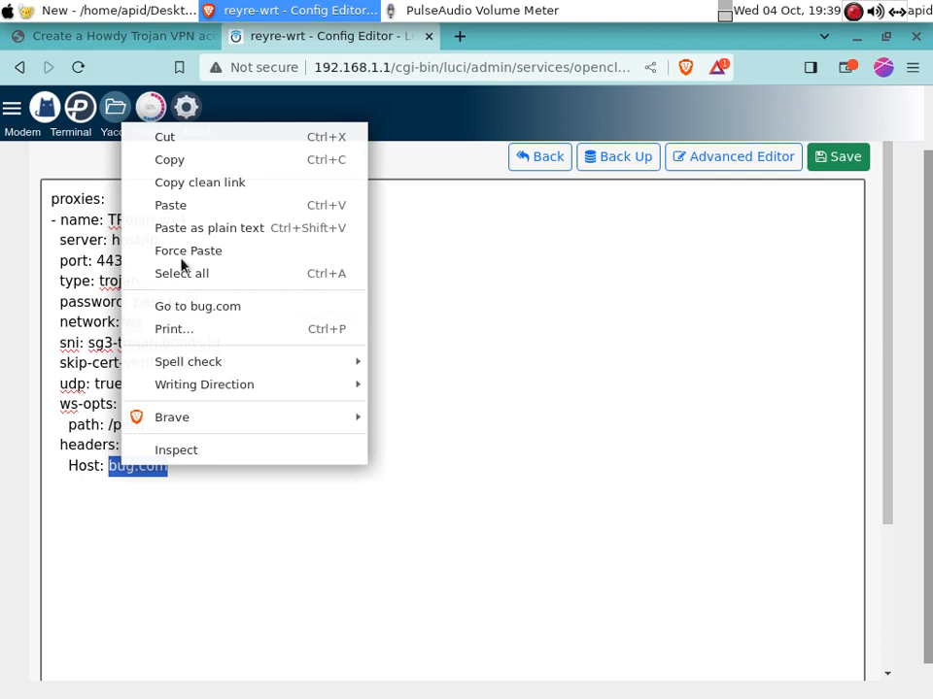
{"action": "left_click", "coordinate": [185, 206]}
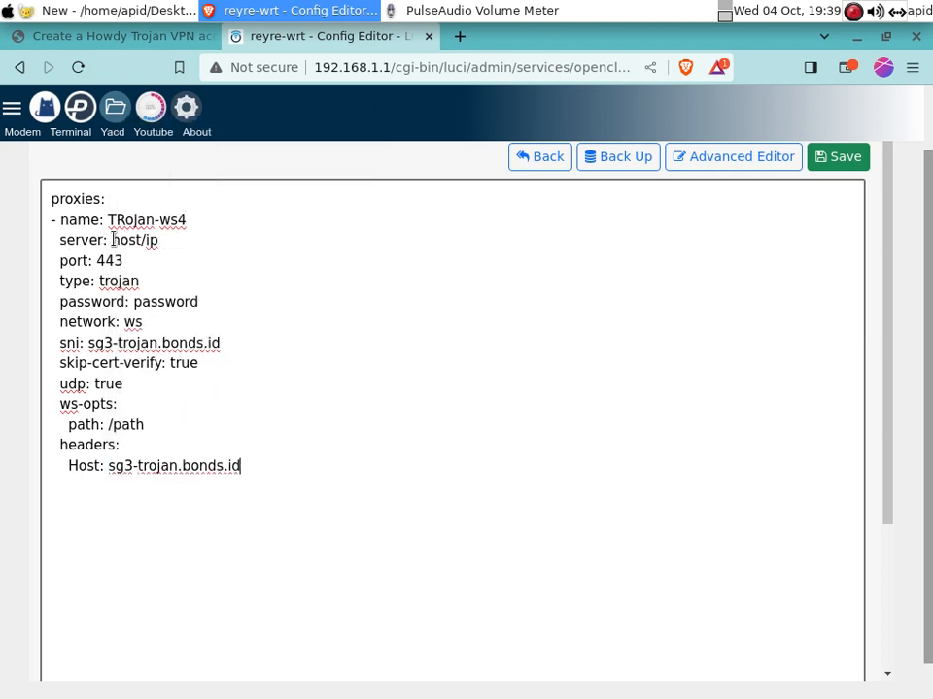
{"action": "left_click_drag", "start_coordinate": [112, 240], "coordinate": [158, 245]}
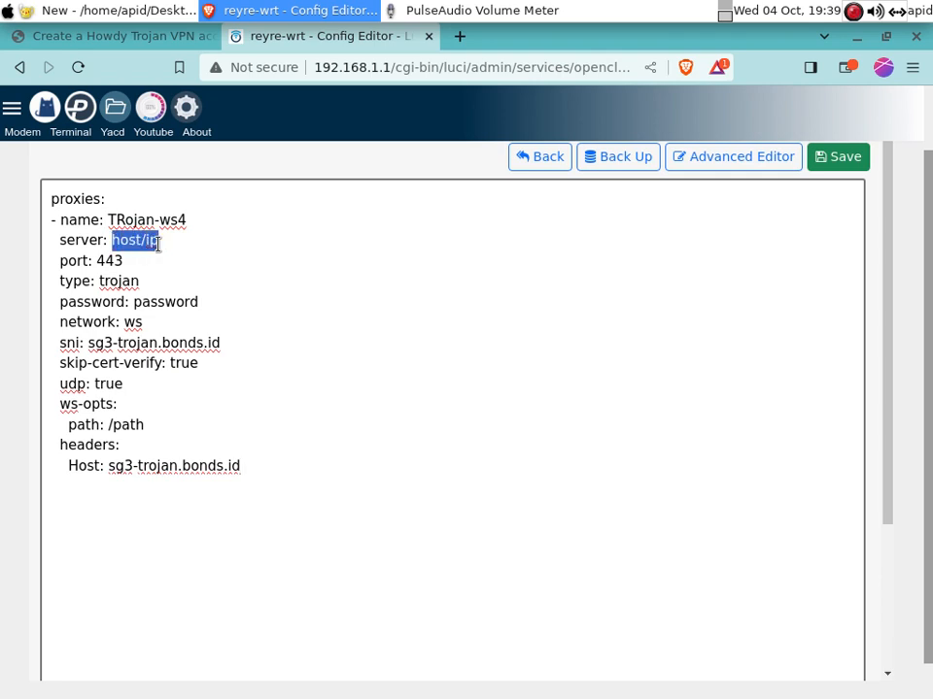
{"action": "type", "text": "bug.com"}
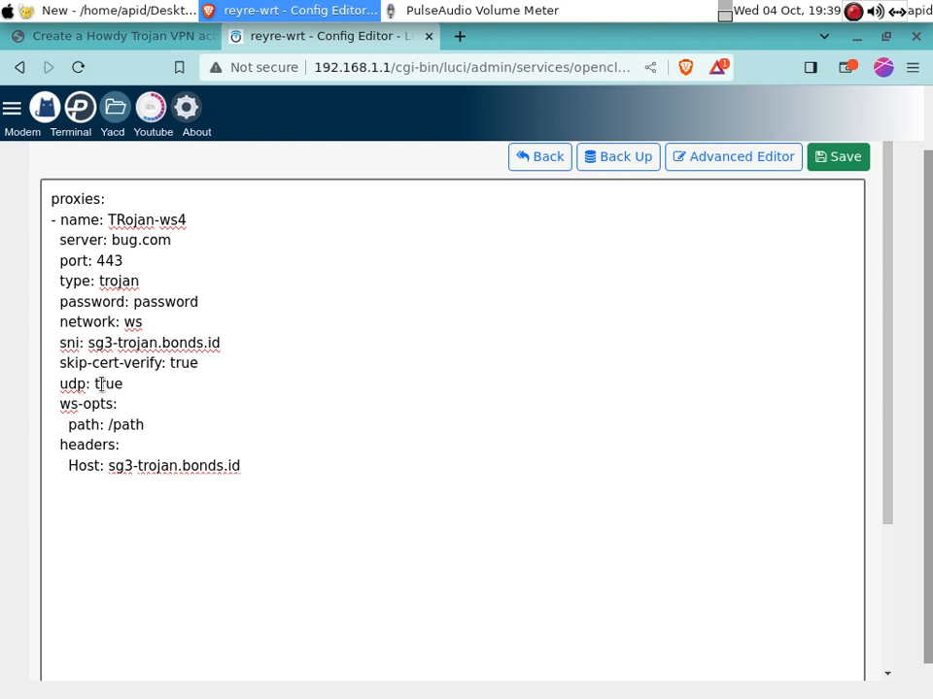
Copy the account password from the notes over the config's placeholder password
{"action": "left_click", "coordinate": [160, 303]}
{"action": "left_click", "coordinate": [78, 12]}
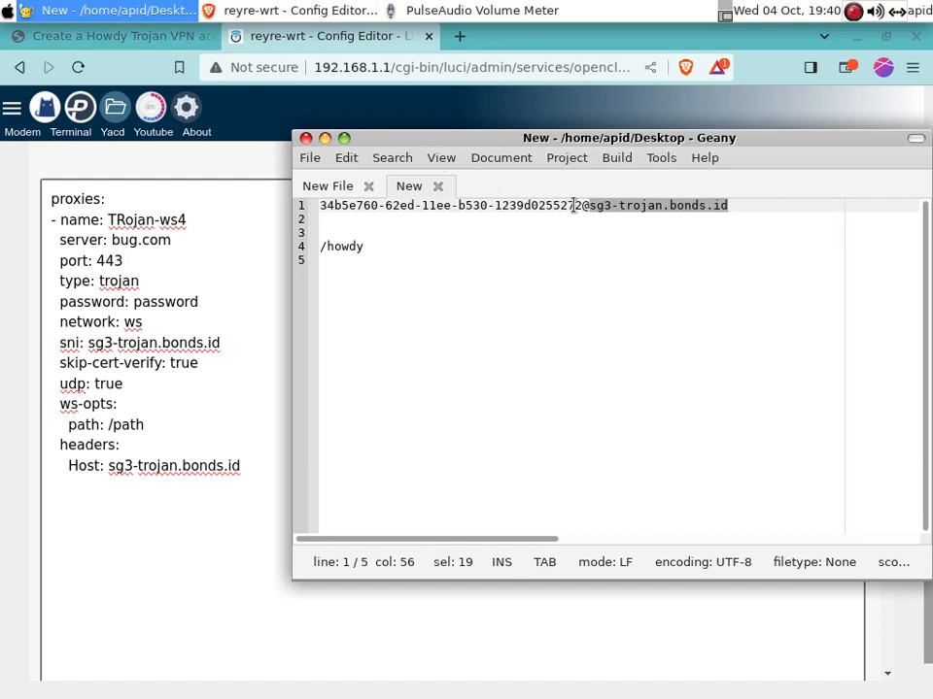
{"action": "left_click_drag", "start_coordinate": [583, 205], "coordinate": [322, 205]}
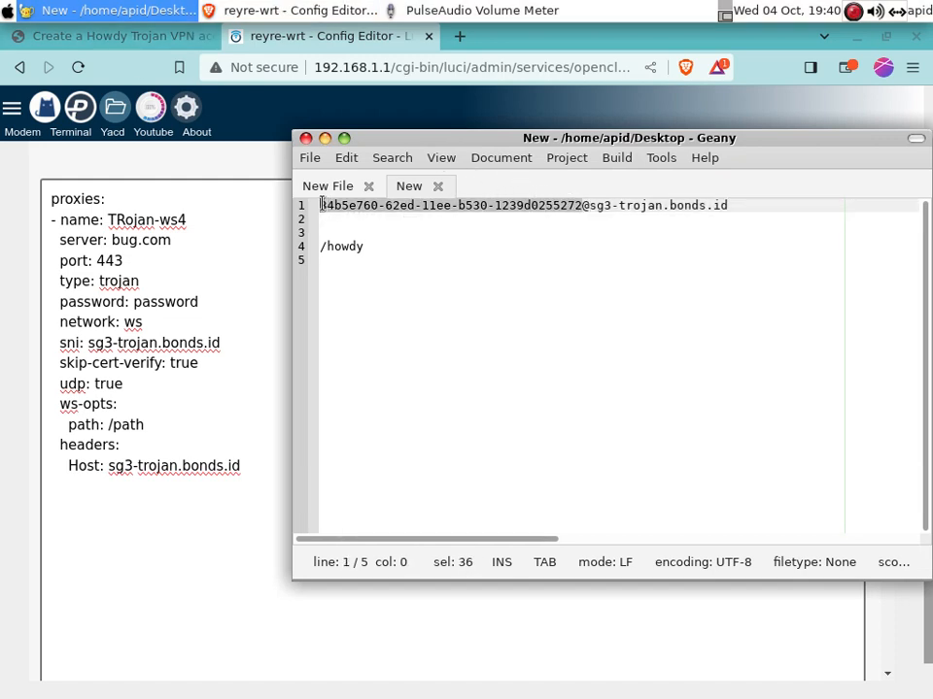
{"action": "right_click", "coordinate": [333, 212]}
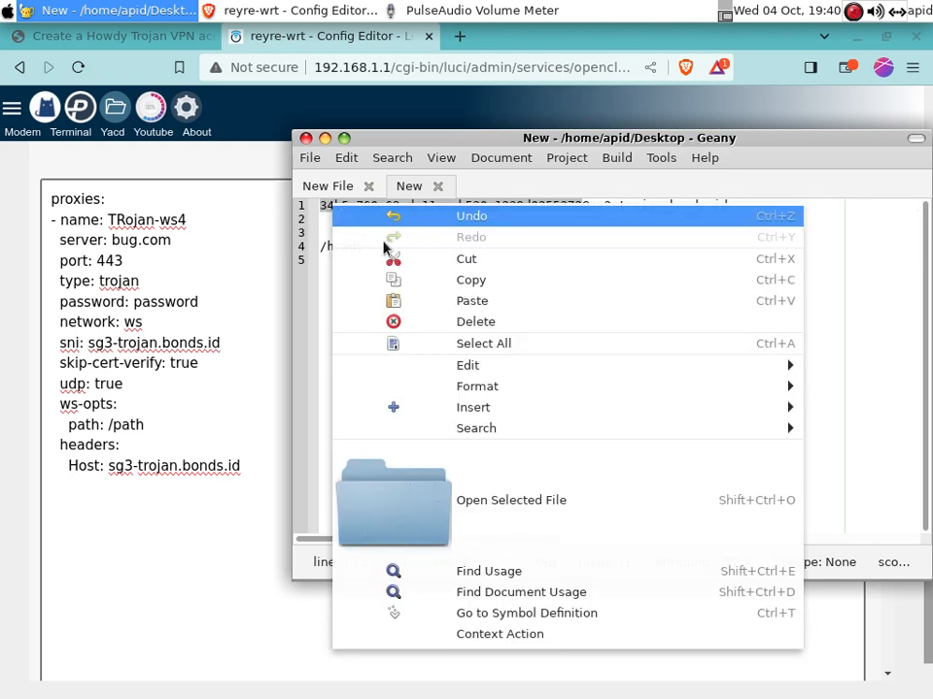
{"action": "left_click", "coordinate": [484, 281]}
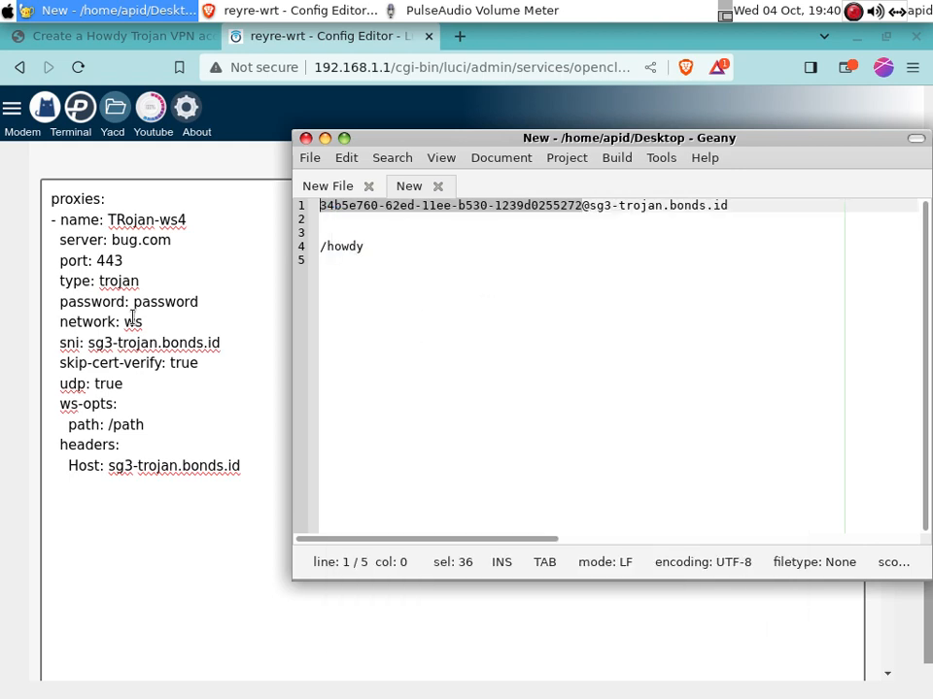
{"action": "left_click_drag", "start_coordinate": [133, 302], "coordinate": [187, 309]}
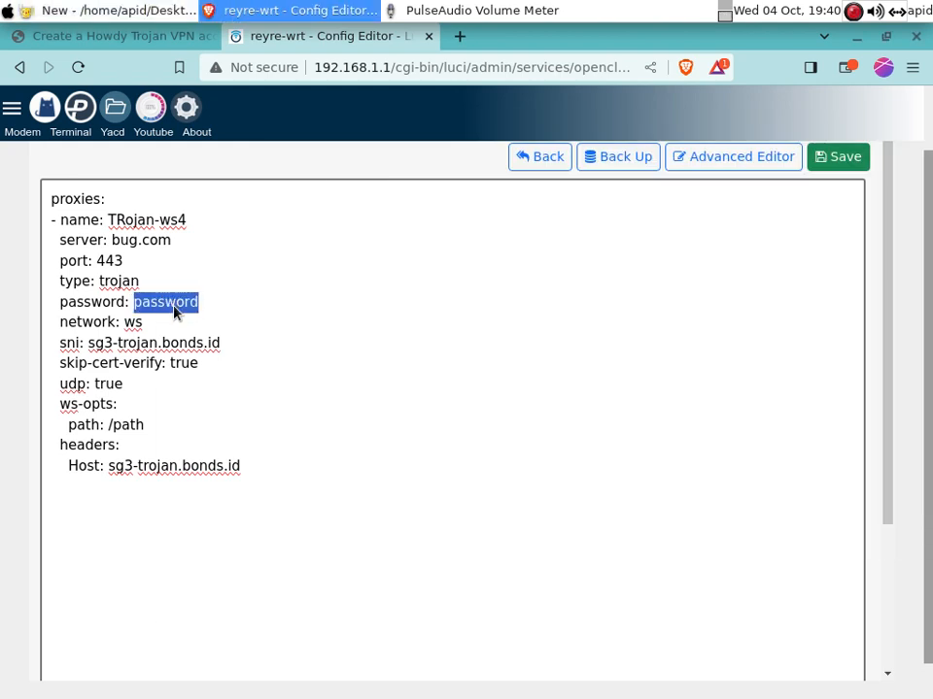
{"action": "right_click", "coordinate": [176, 310]}
{"action": "left_click", "coordinate": [238, 367]}
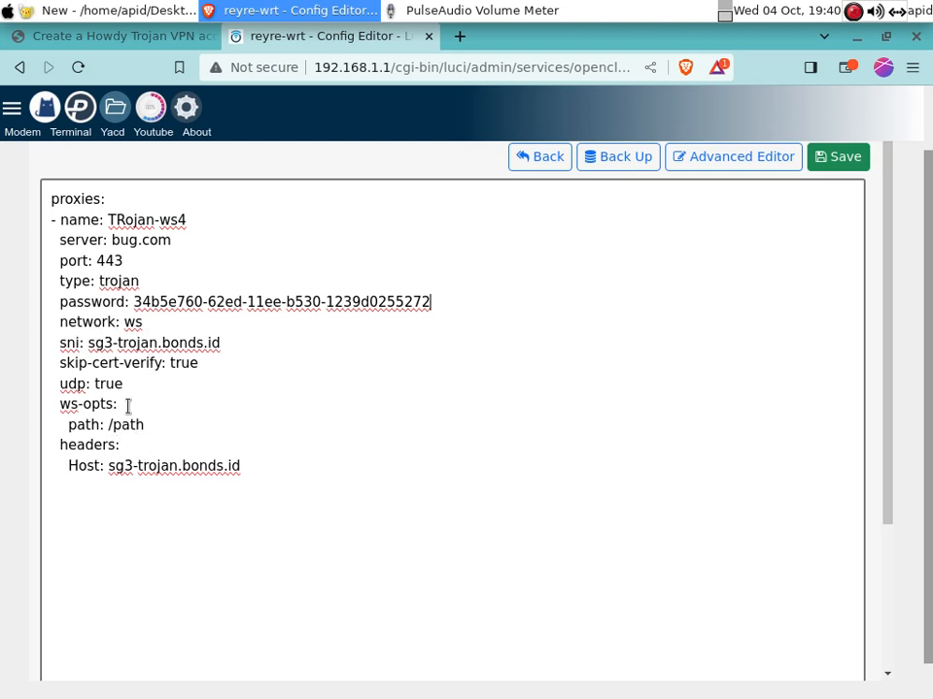
Copy /howdy from the notes and paste it over the placeholder /path
{"action": "left_click", "coordinate": [114, 12]}
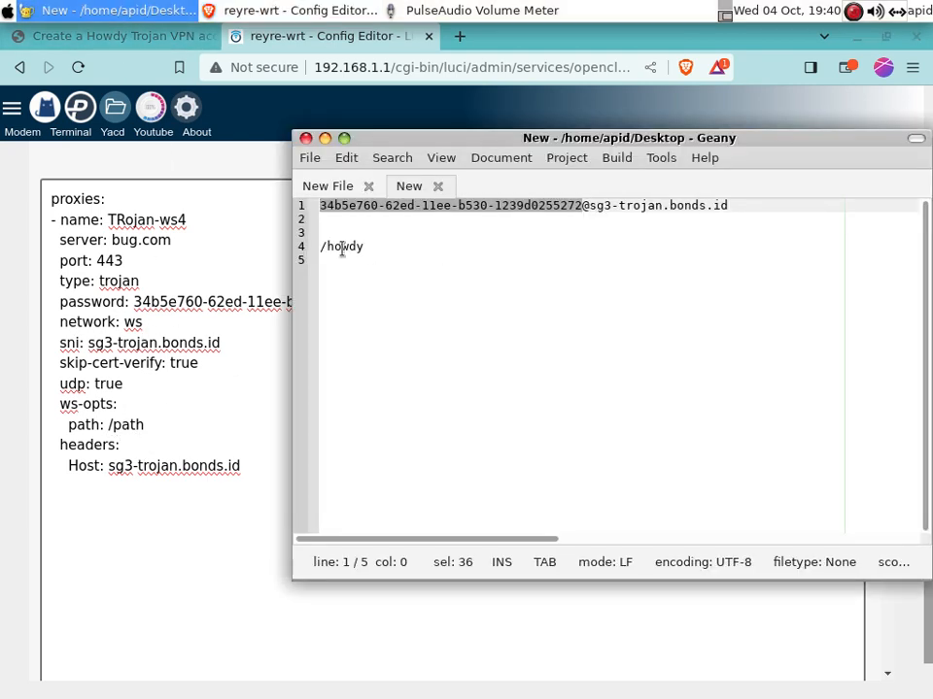
{"action": "left_click_drag", "start_coordinate": [365, 248], "coordinate": [313, 248]}
{"action": "right_click", "coordinate": [327, 250]}
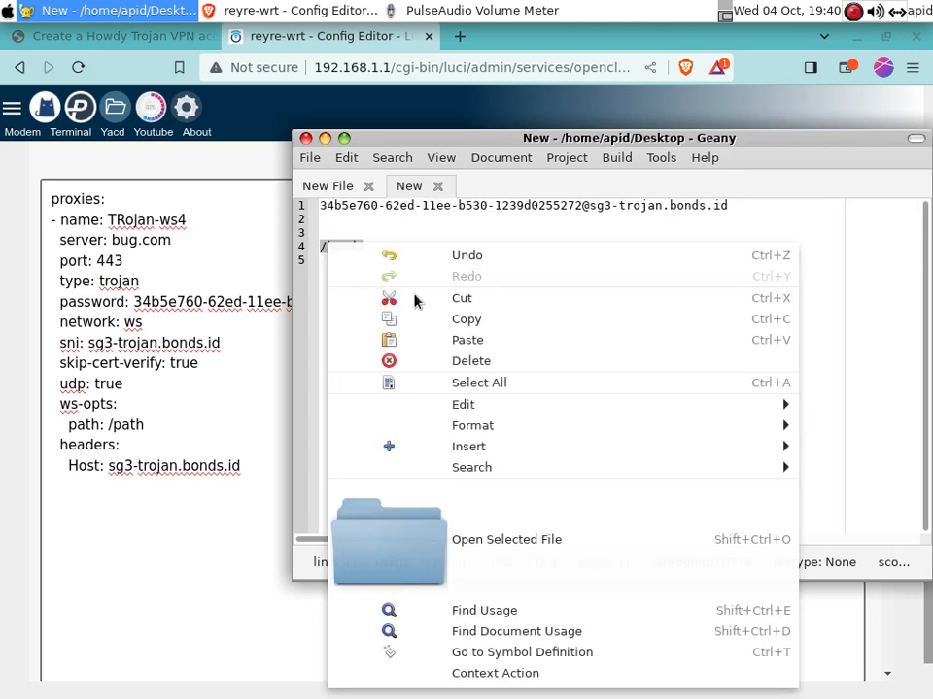
{"action": "left_click", "coordinate": [466, 319]}
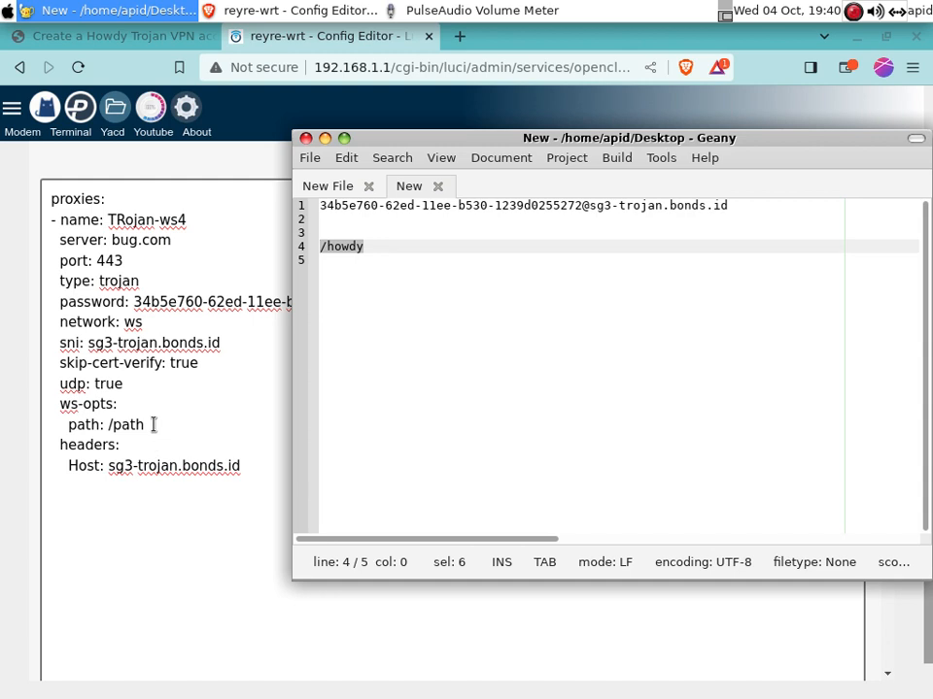
{"action": "left_click_drag", "start_coordinate": [142, 424], "coordinate": [111, 425]}
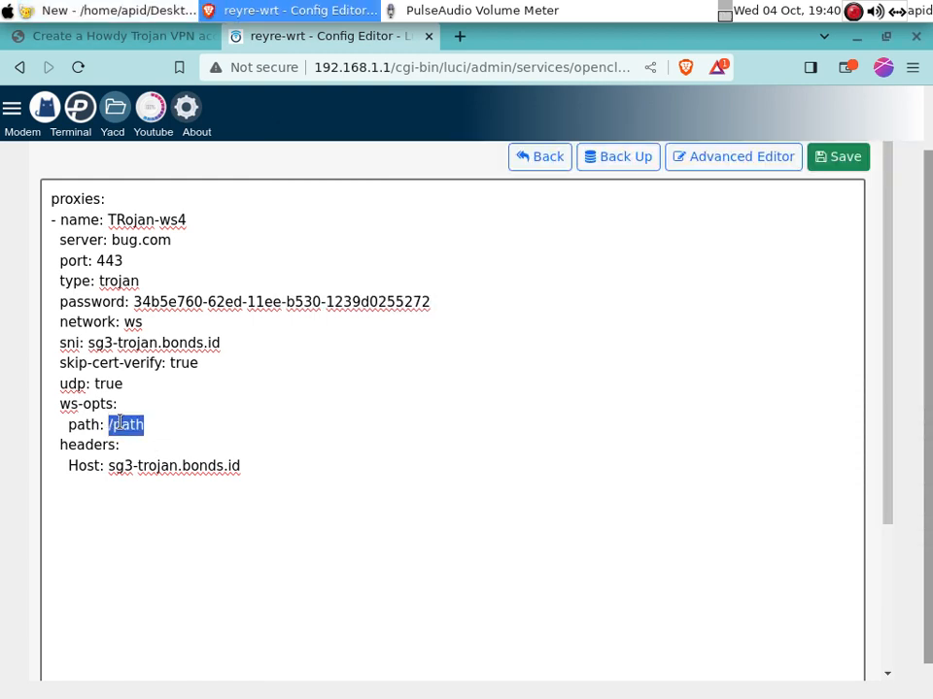
{"action": "right_click", "coordinate": [120, 423]}
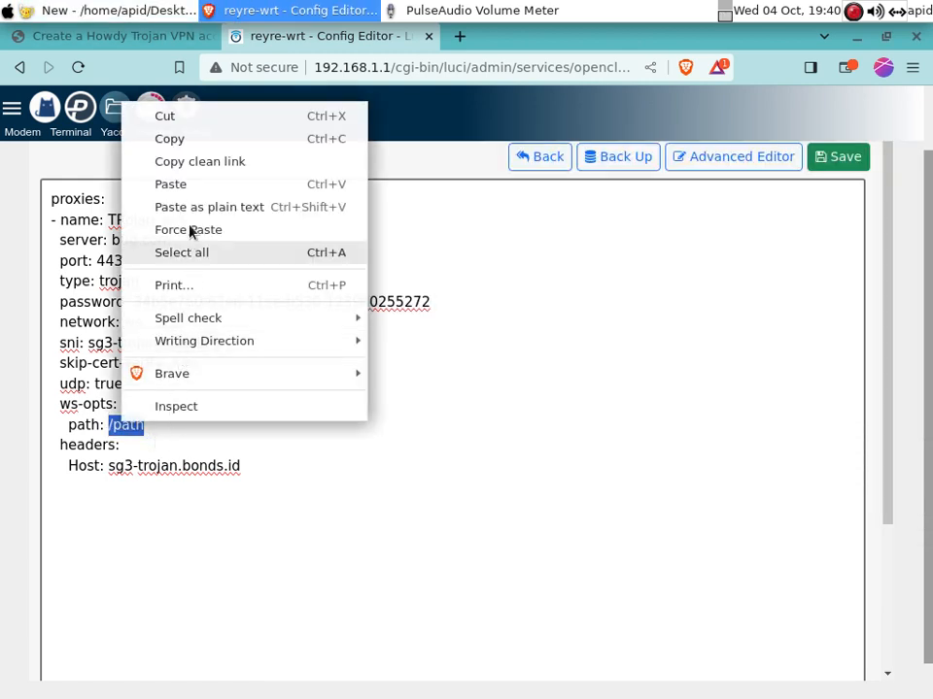
{"action": "left_click", "coordinate": [182, 187]}
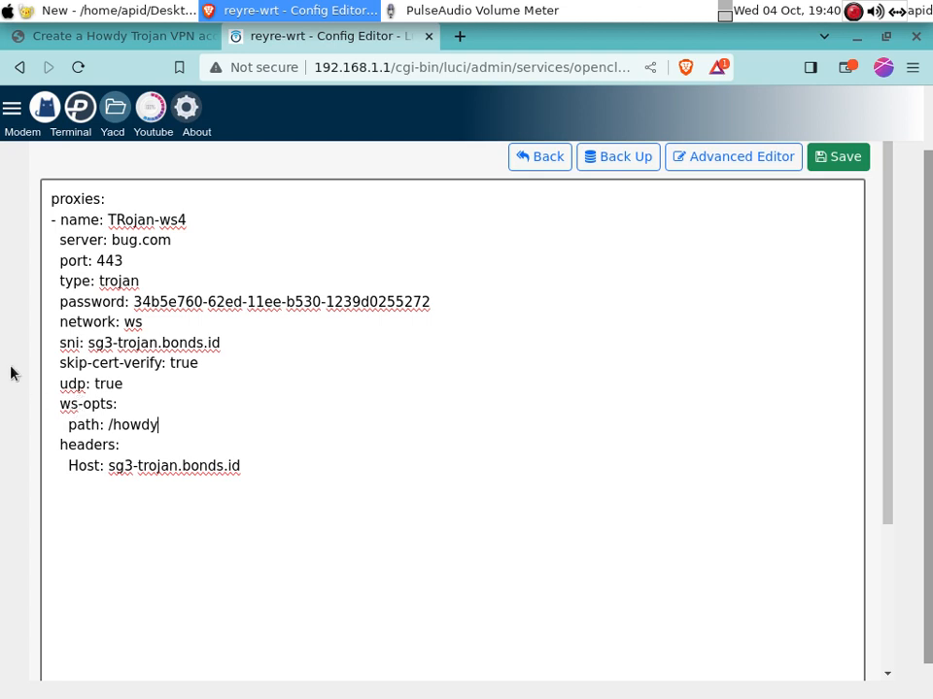
Save universal.yaml and review its Trojan entry, including server bug.com, in the preview
{"action": "left_click", "coordinate": [837, 160]}
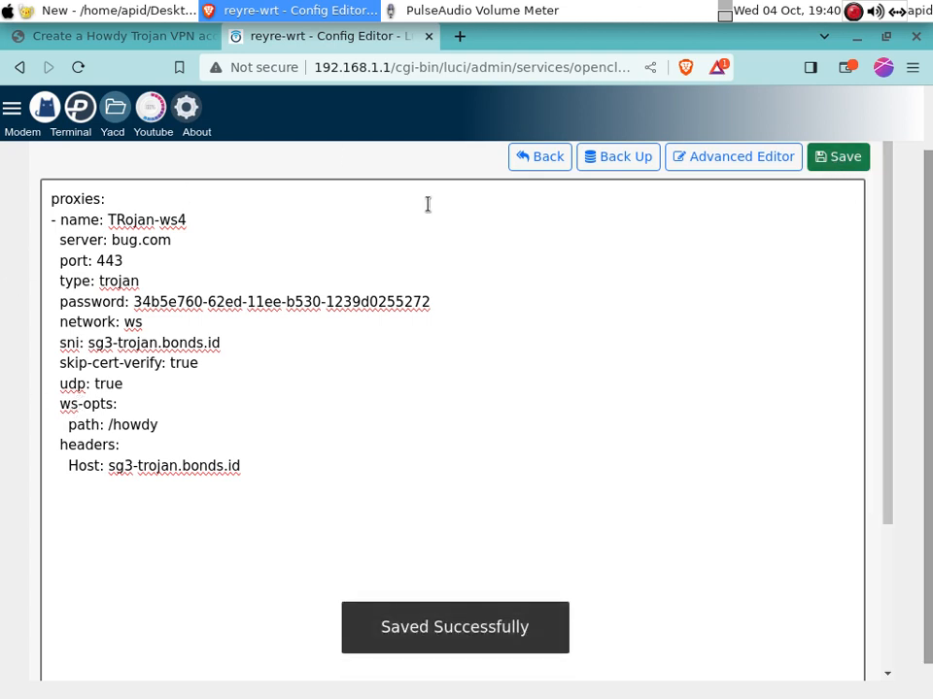
{"action": "left_click", "coordinate": [20, 68]}
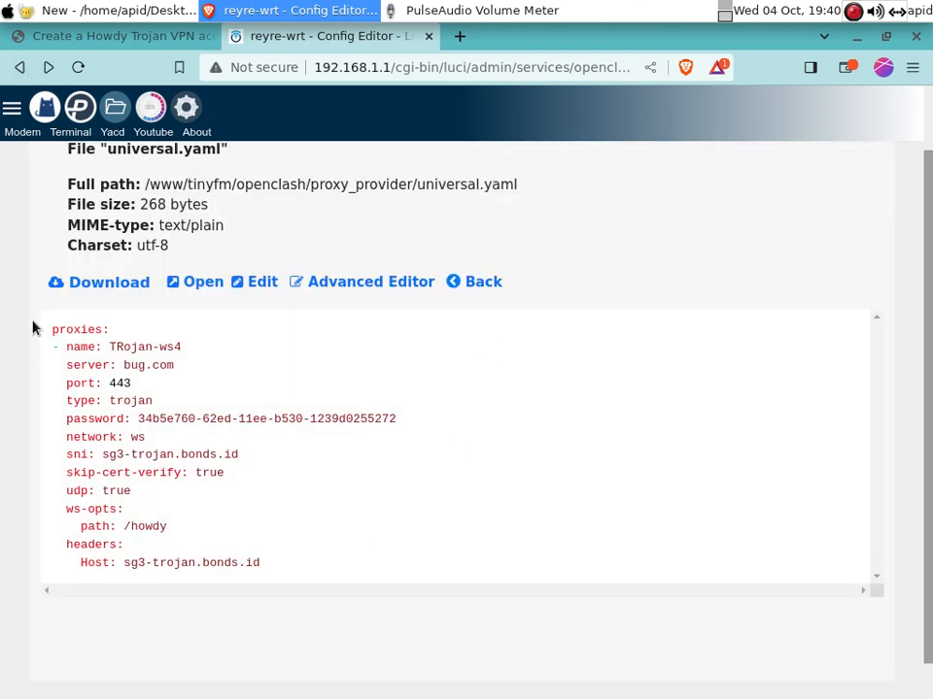
{"action": "left_click_drag", "start_coordinate": [32, 328], "coordinate": [278, 570]}
{"action": "left_click", "coordinate": [326, 552]}
{"action": "double_click", "coordinate": [131, 364]}
{"action": "left_click", "coordinate": [449, 376]}
Close the howdy.id Trojan account tab, leaving the file manager page open
{"action": "left_click", "coordinate": [853, 11]}
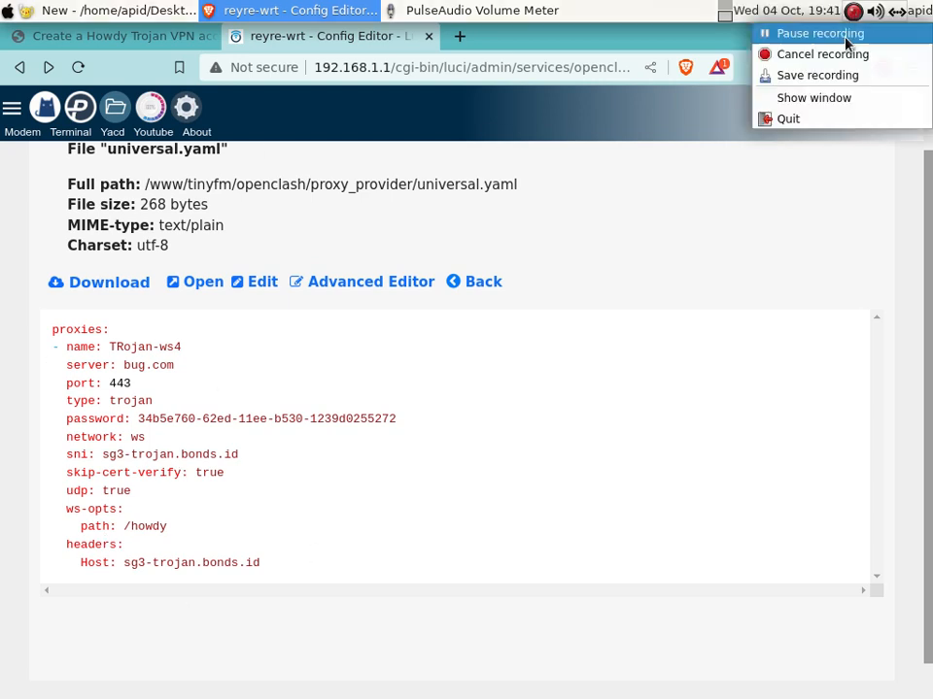
{"action": "left_click", "coordinate": [844, 37]}
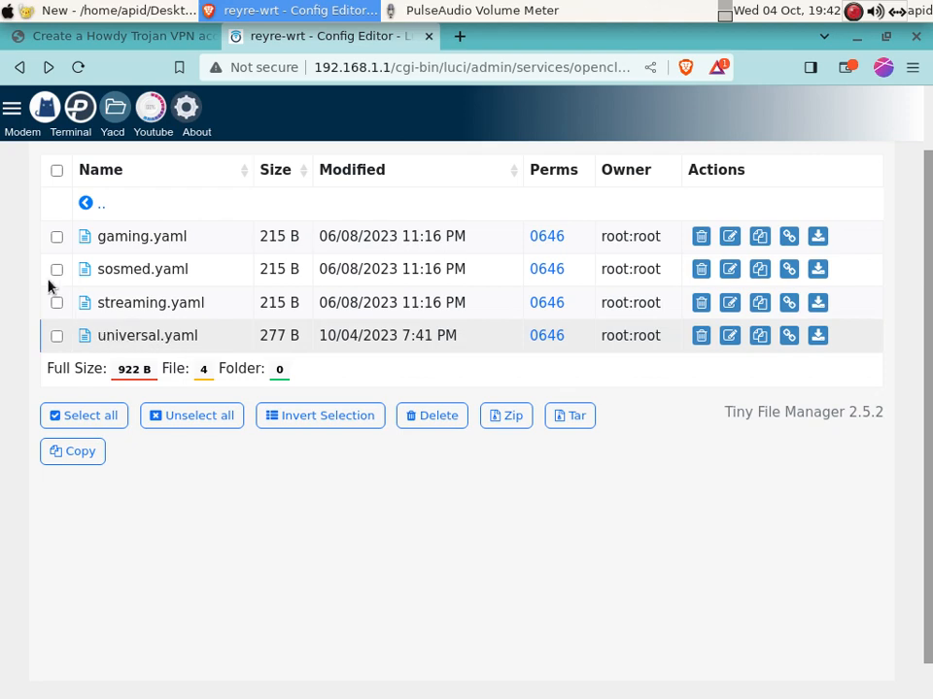
{"action": "left_click", "coordinate": [129, 41]}
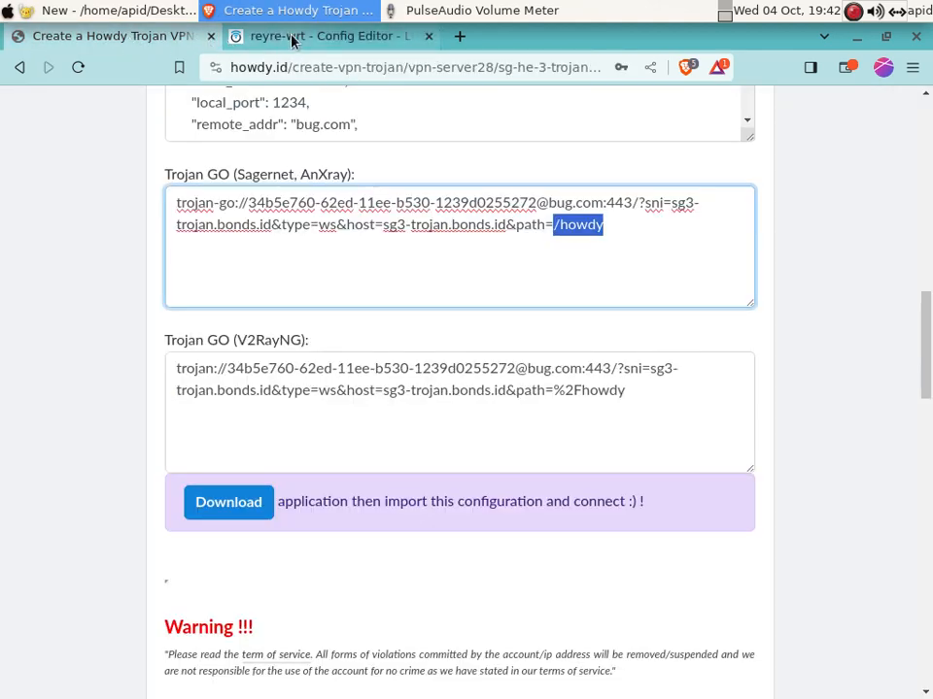
{"action": "left_click", "coordinate": [291, 39]}
{"action": "left_click", "coordinate": [210, 36]}
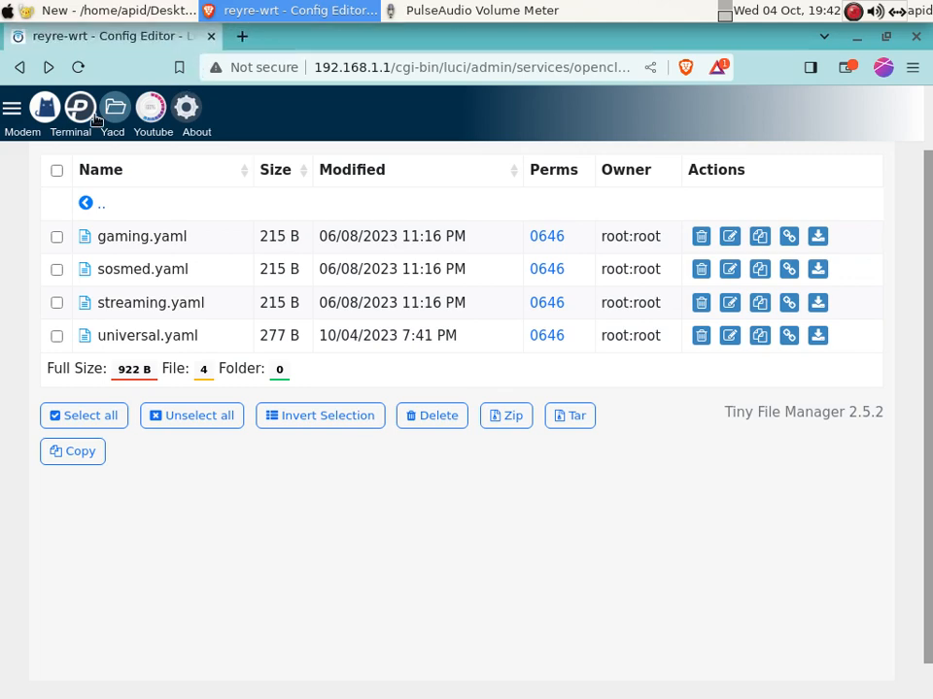
Enable OpenClash from its Overview and wait until the core and daemons show Running
{"action": "left_click", "coordinate": [41, 112]}
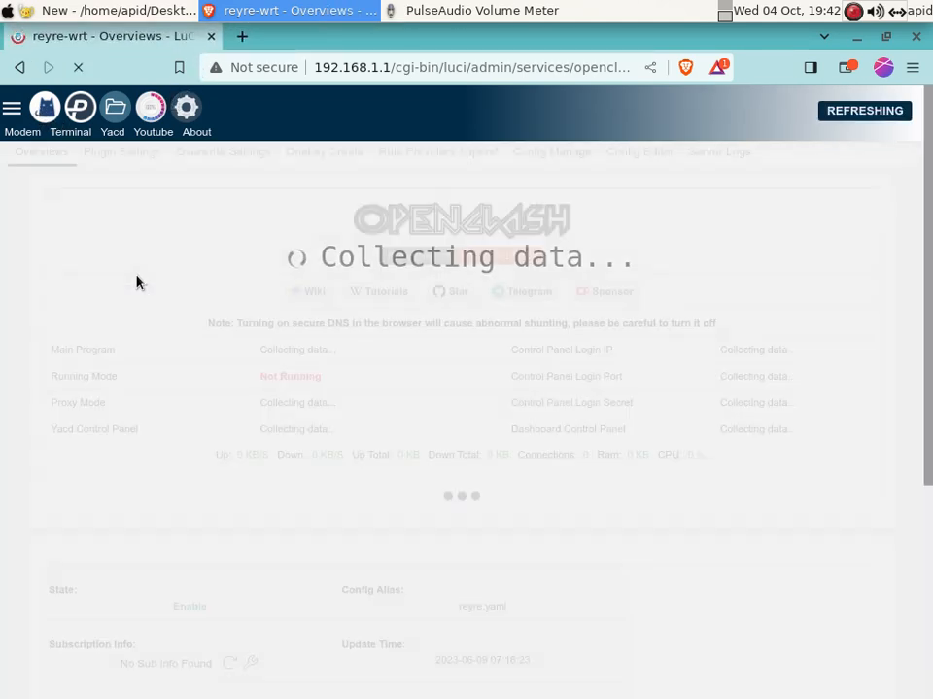
{"action": "scroll", "coordinate": [930, 186], "scroll_direction": "down", "scroll_amount": 2}
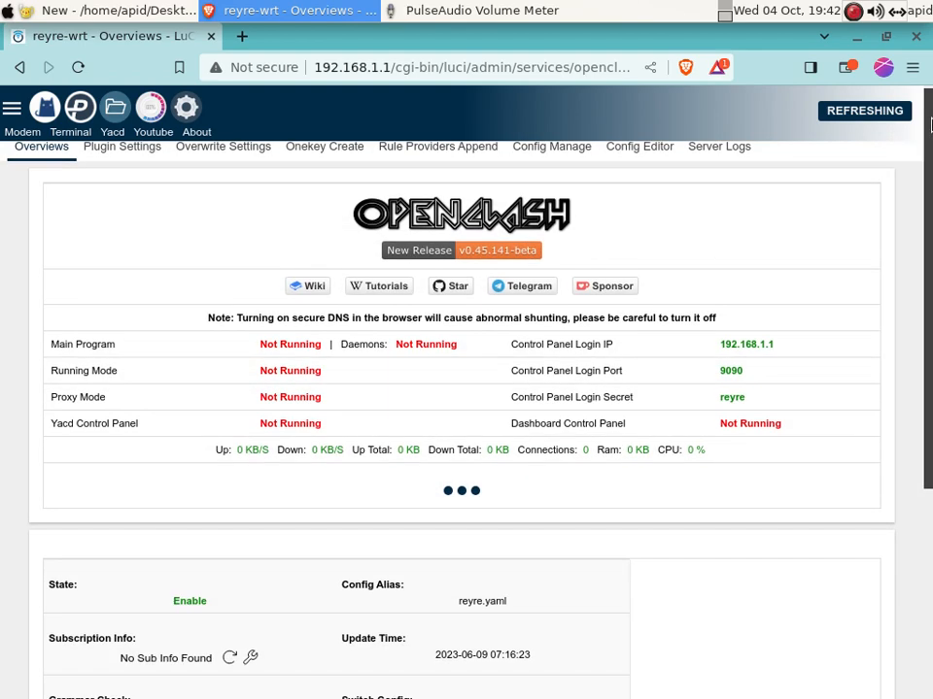
{"action": "scroll", "coordinate": [929, 185], "scroll_direction": "down", "scroll_amount": 5}
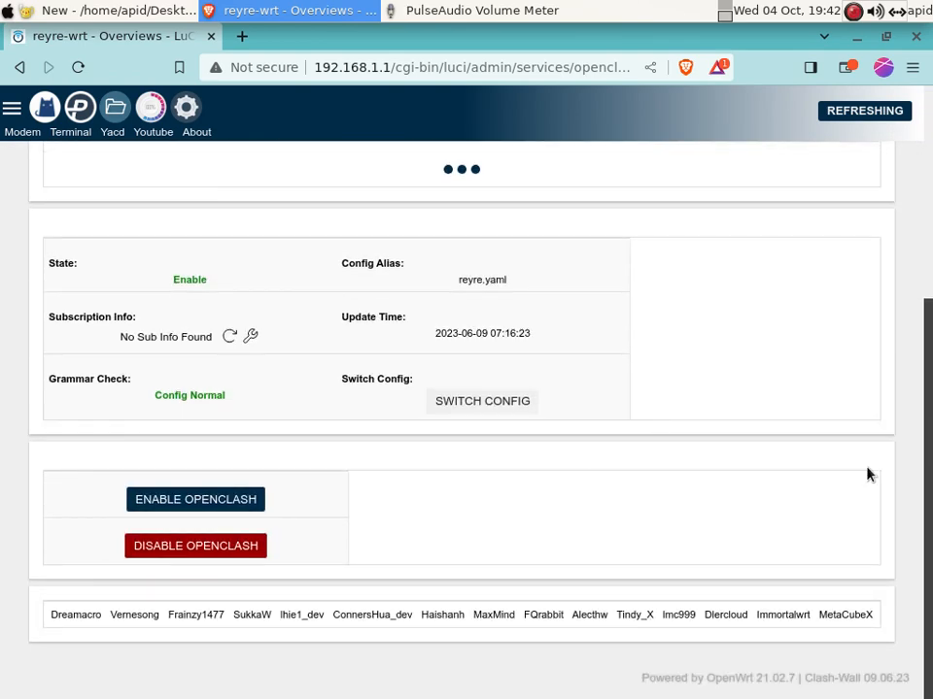
{"action": "left_click", "coordinate": [895, 12]}
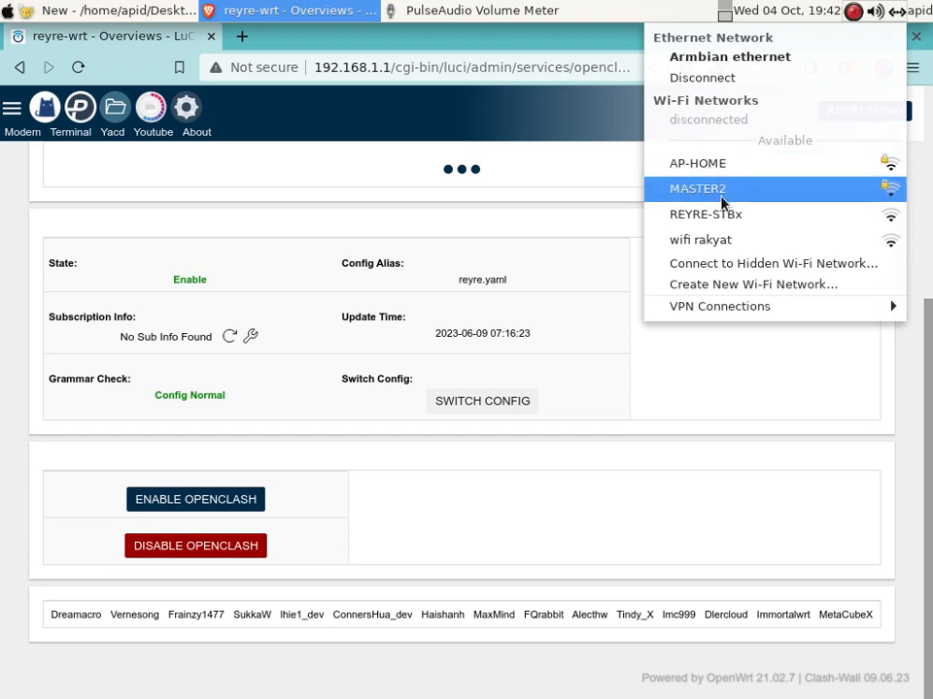
{"action": "left_click", "coordinate": [425, 516]}
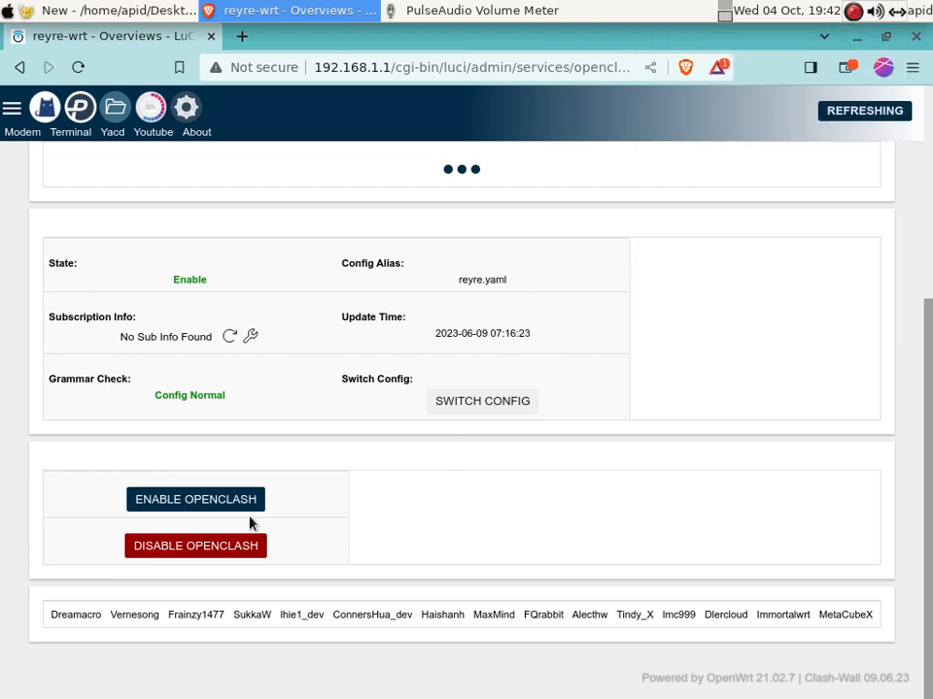
{"action": "left_click", "coordinate": [230, 504]}
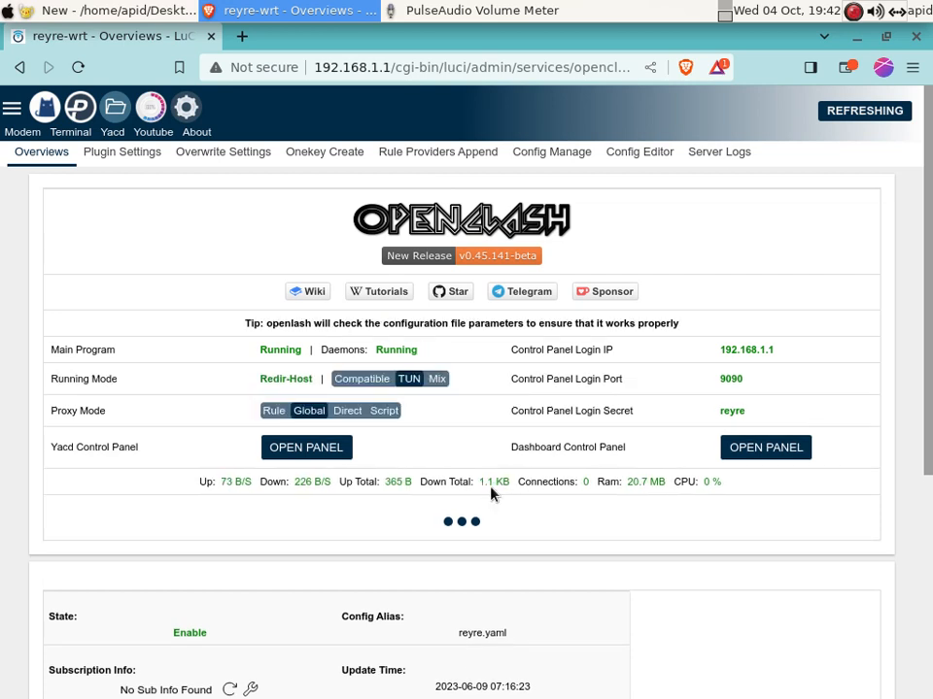
{"action": "scroll", "coordinate": [929, 212], "scroll_direction": "down", "scroll_amount": 1}
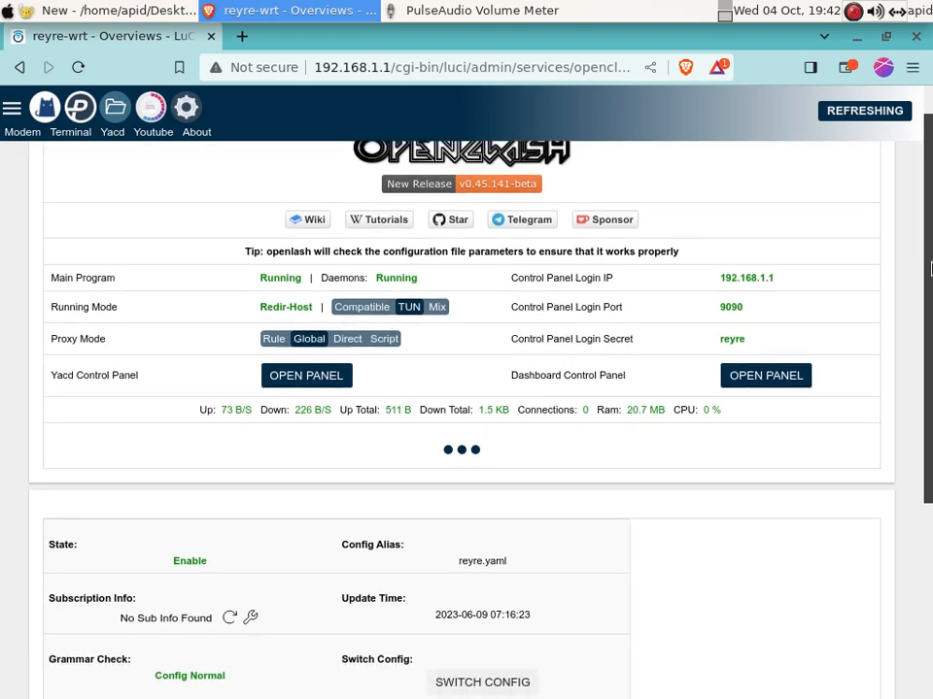
In yacd, choose PG-Universal for the GLOBAL proxy group, then view the Overview
{"action": "left_click", "coordinate": [302, 373]}
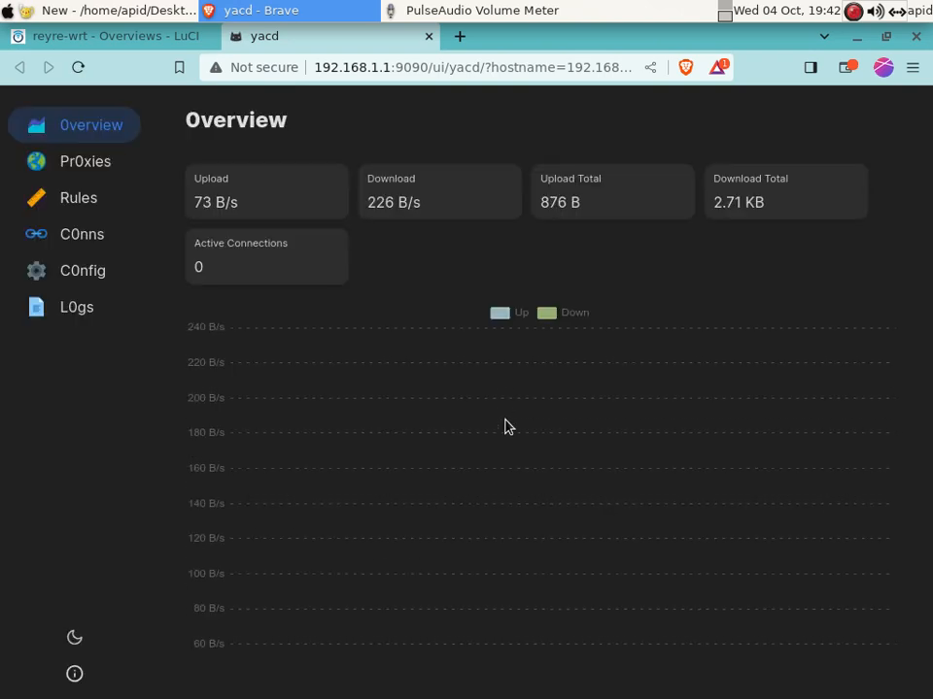
{"action": "left_click", "coordinate": [73, 166]}
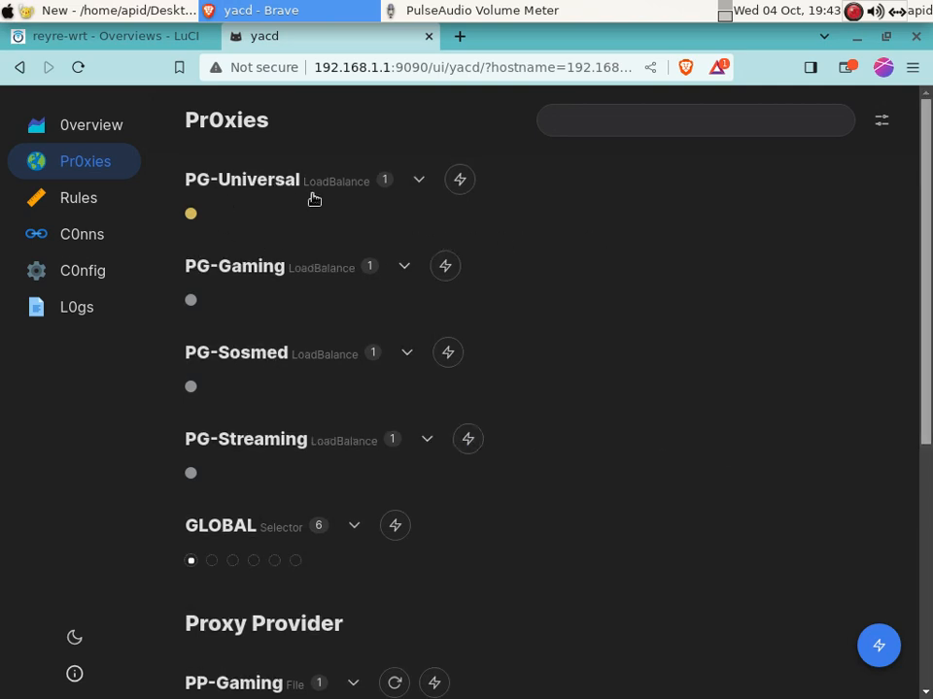
{"action": "left_click", "coordinate": [419, 180]}
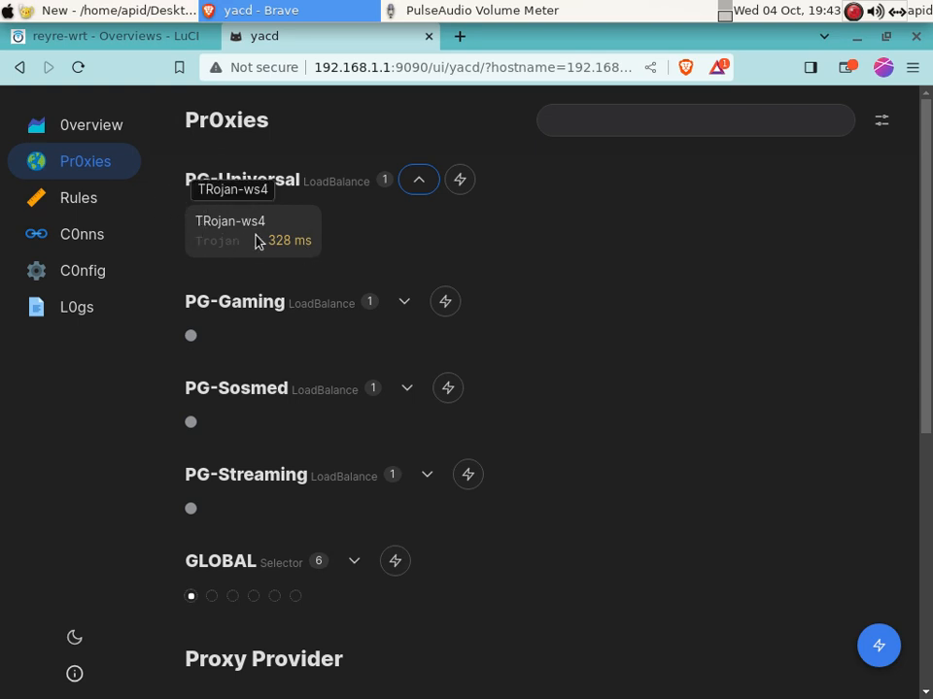
{"action": "left_click_drag", "start_coordinate": [282, 241], "coordinate": [539, 271]}
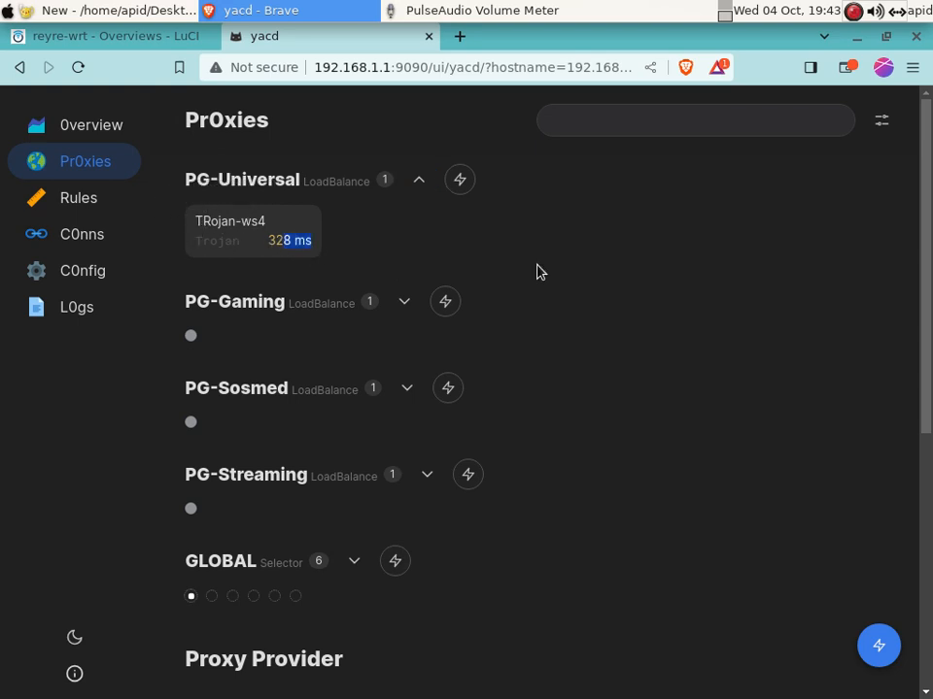
{"action": "scroll", "coordinate": [756, 486], "scroll_direction": "down", "scroll_amount": 5}
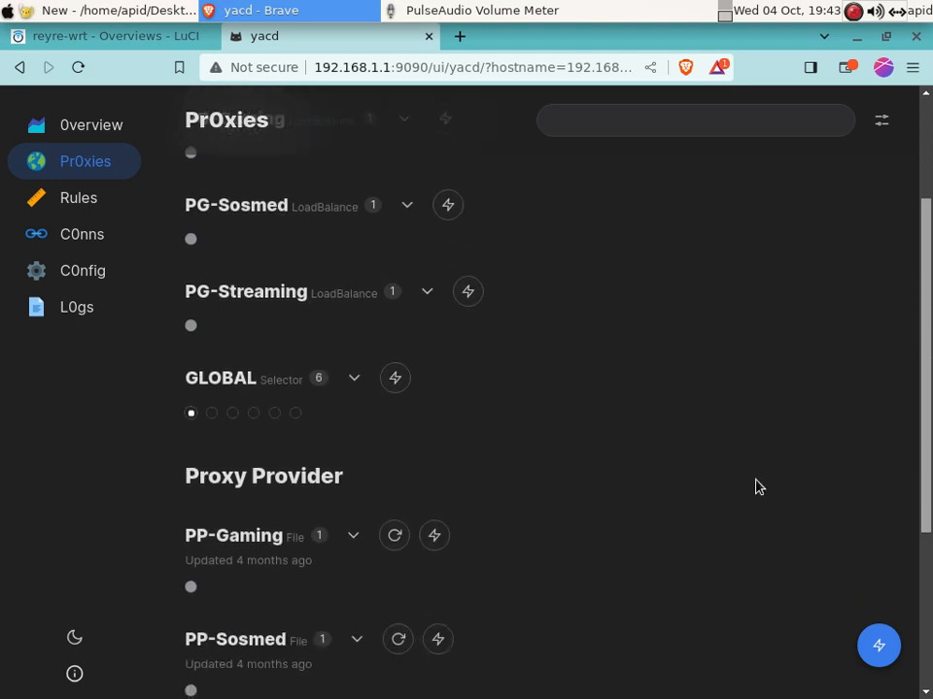
{"action": "left_click", "coordinate": [355, 320]}
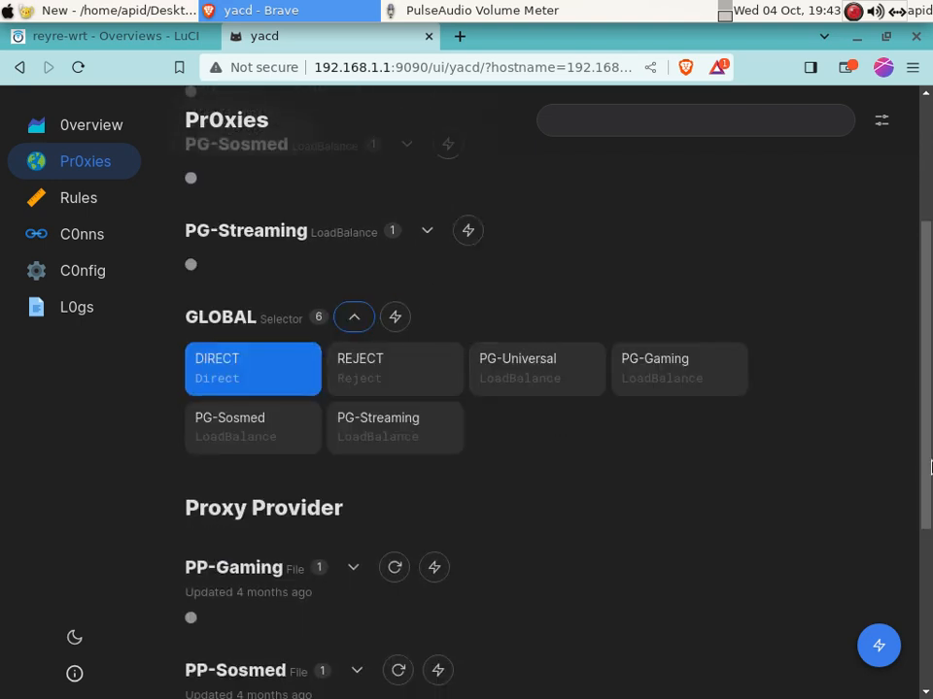
{"action": "left_click_drag", "start_coordinate": [928, 394], "coordinate": [930, 233]}
{"action": "scroll", "coordinate": [930, 292], "scroll_direction": "down", "scroll_amount": 5}
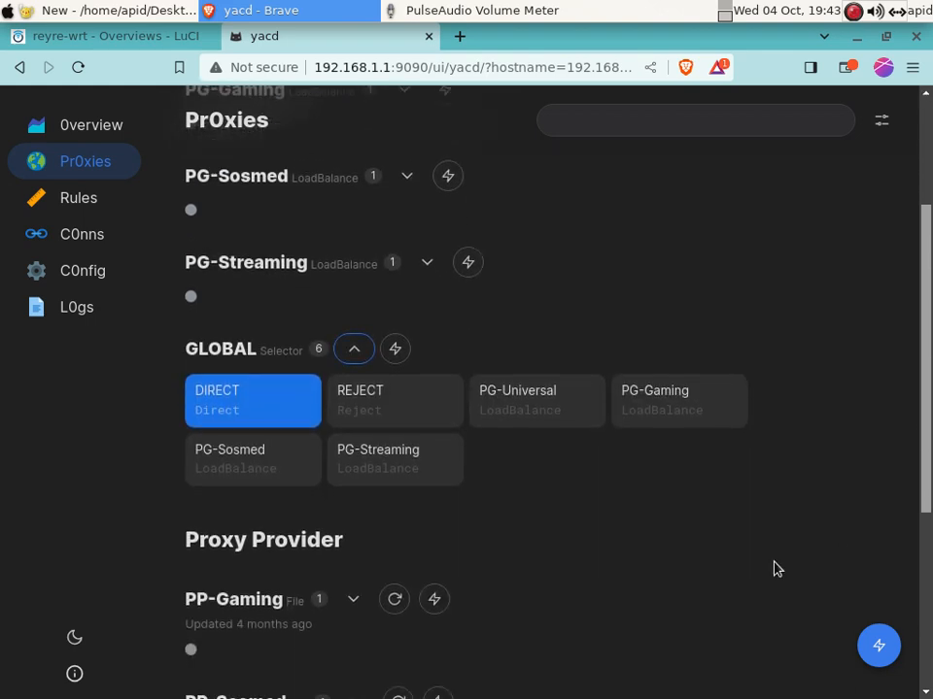
{"action": "left_click", "coordinate": [540, 361]}
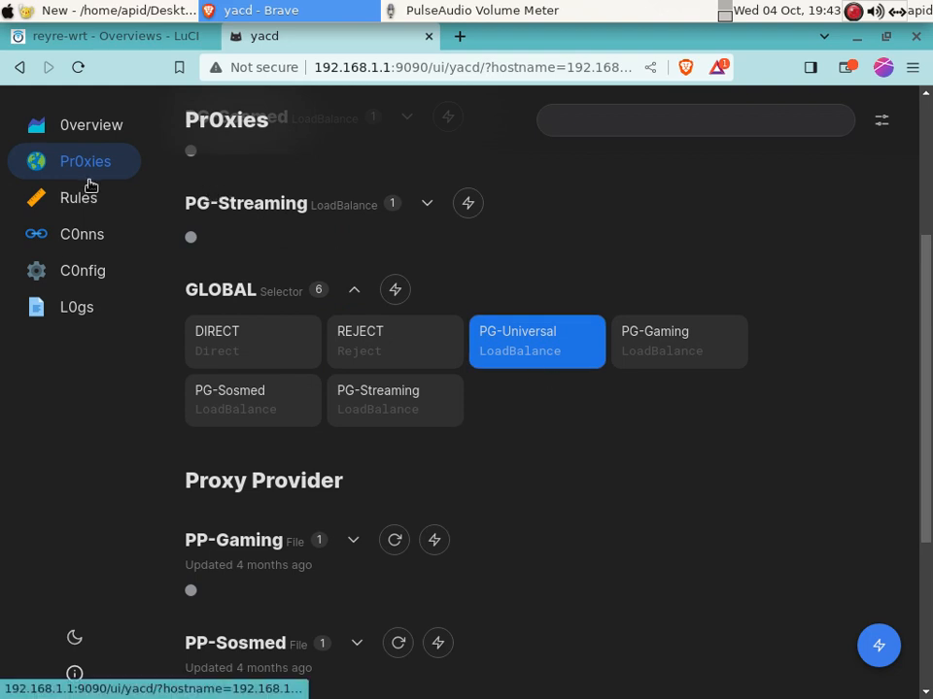
{"action": "left_click", "coordinate": [92, 132]}
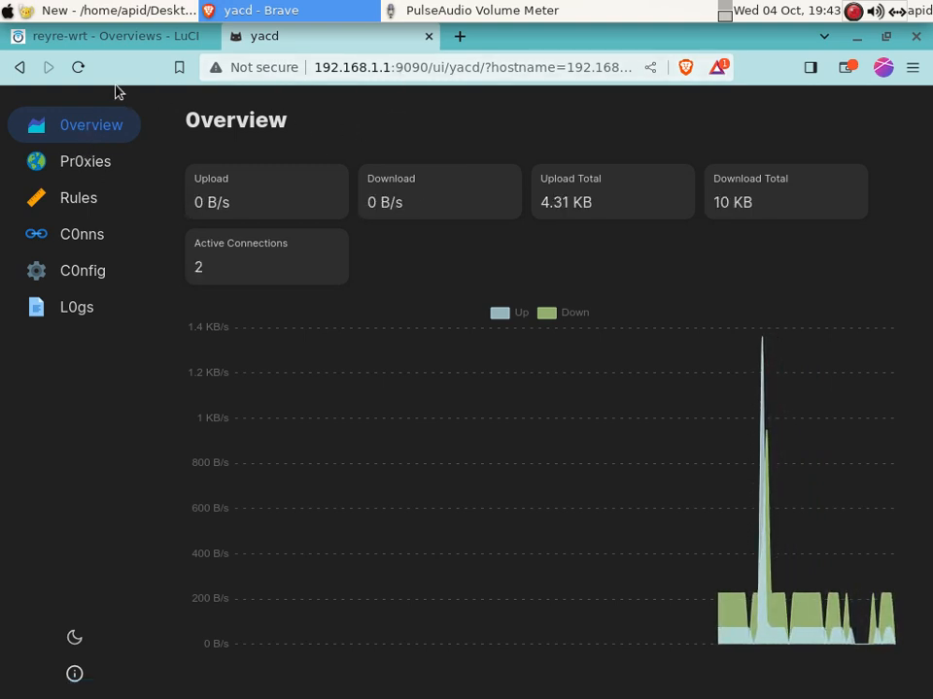
Open a new tab and search for 'tes' to test browsing
{"action": "left_click", "coordinate": [88, 40]}
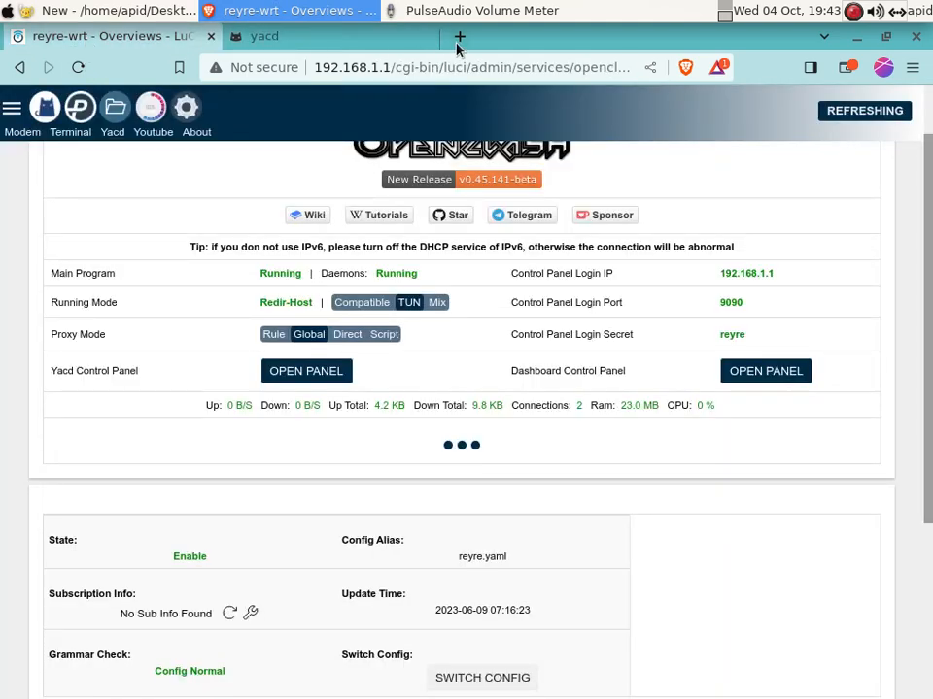
{"action": "left_click", "coordinate": [459, 36]}
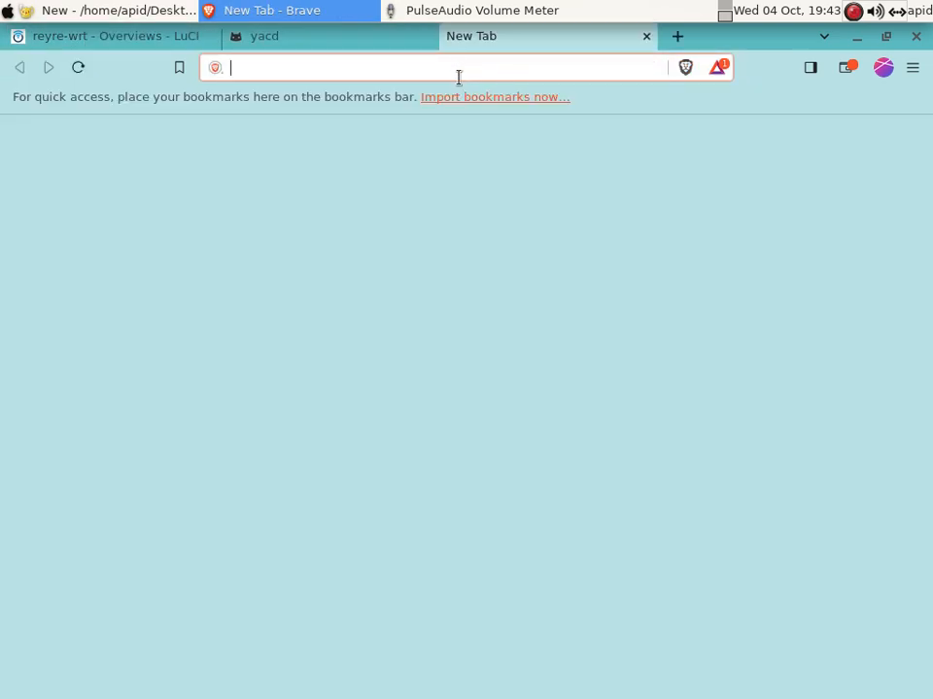
{"action": "type", "text": "tes"}
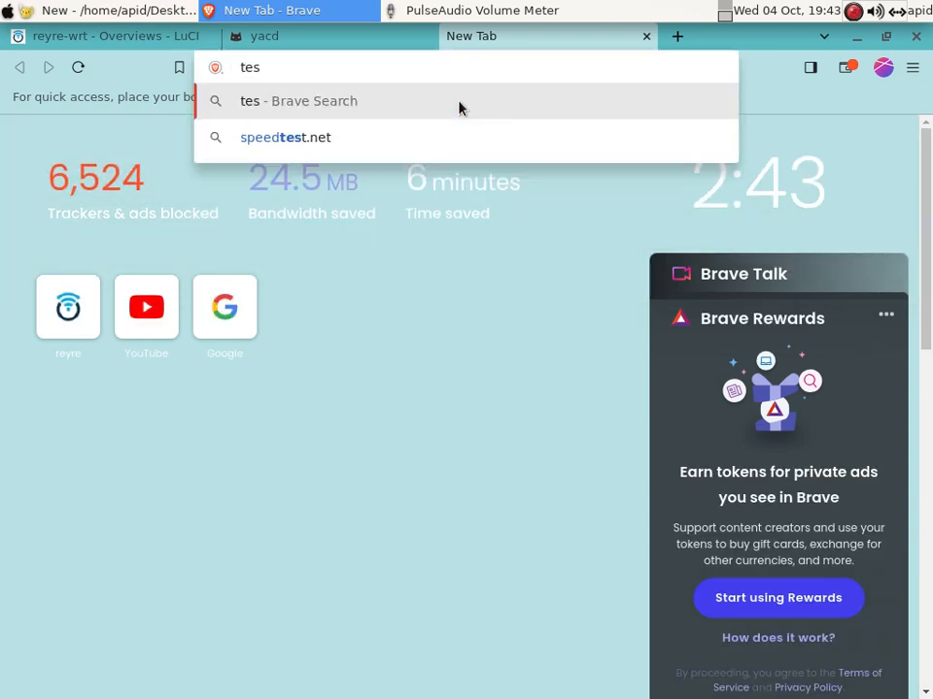
{"action": "key", "text": "Return"}
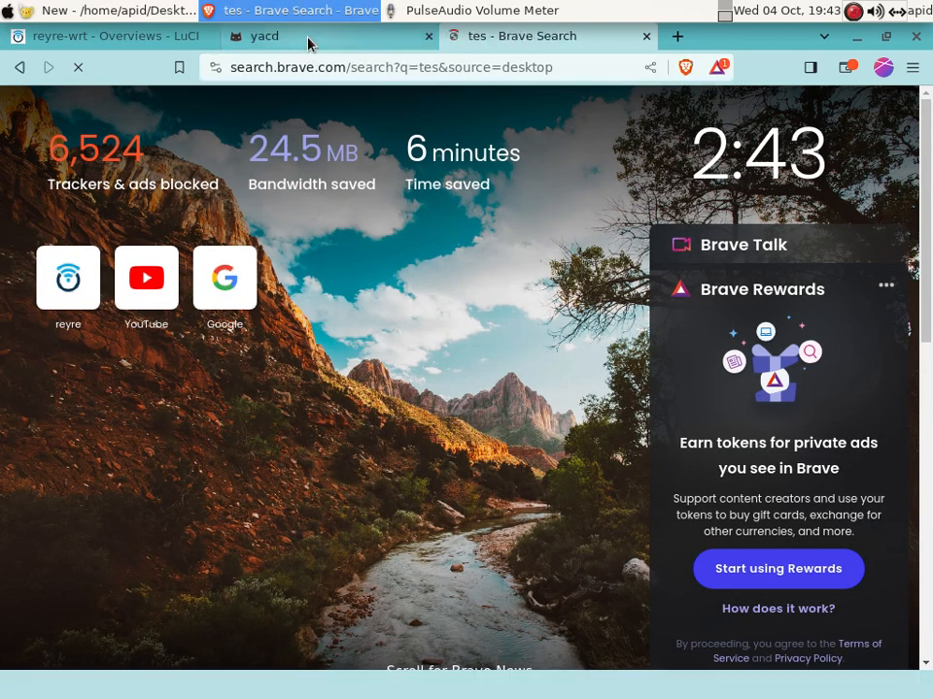
Replace the Brave Search query with 'speedtest' and run the search
{"action": "left_click", "coordinate": [308, 42]}
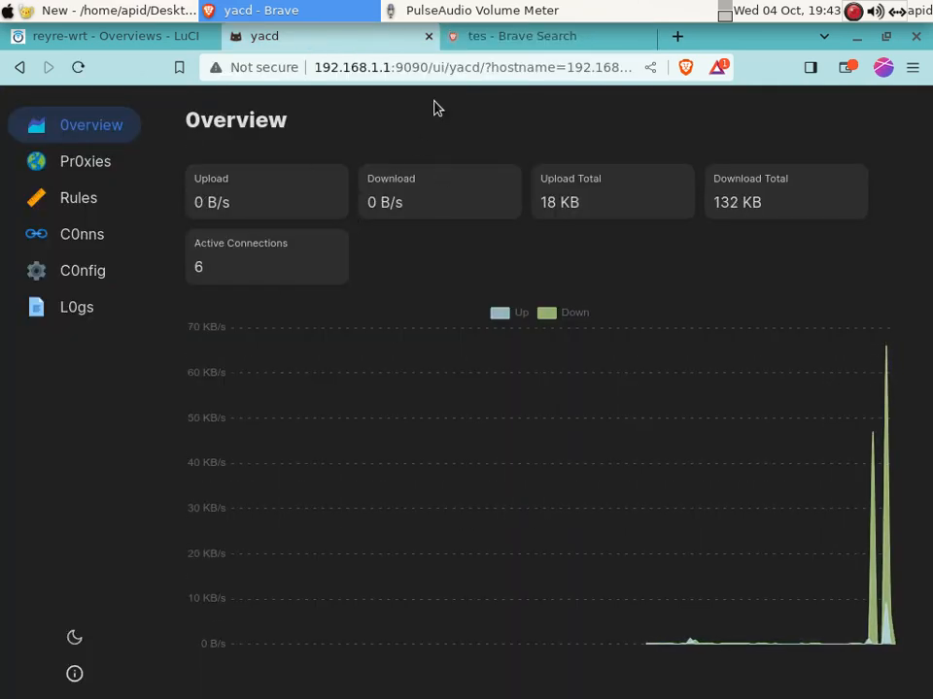
{"action": "left_click", "coordinate": [505, 46]}
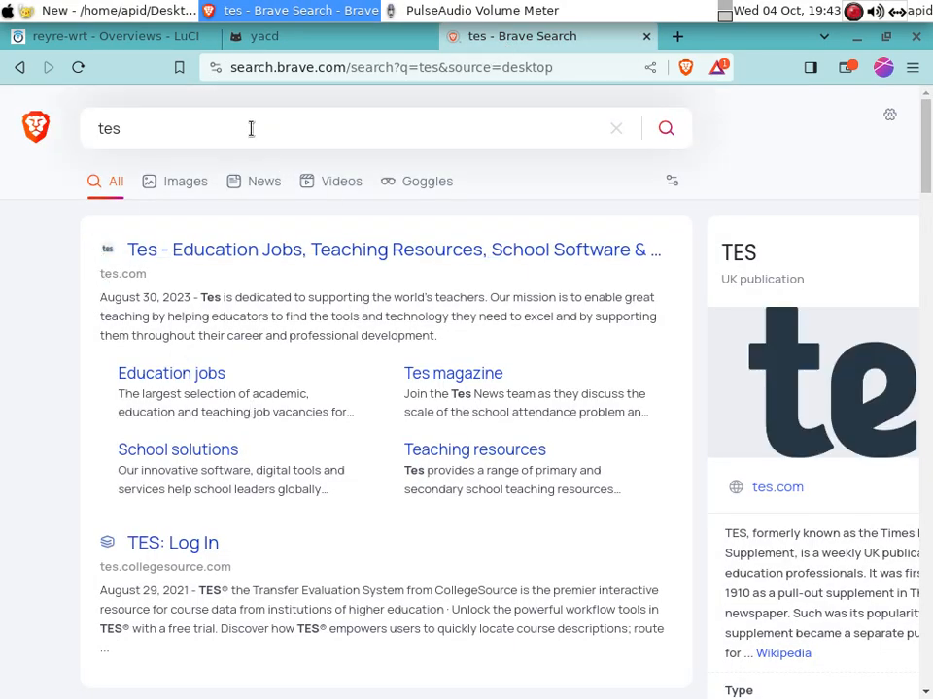
{"action": "left_click", "coordinate": [152, 128]}
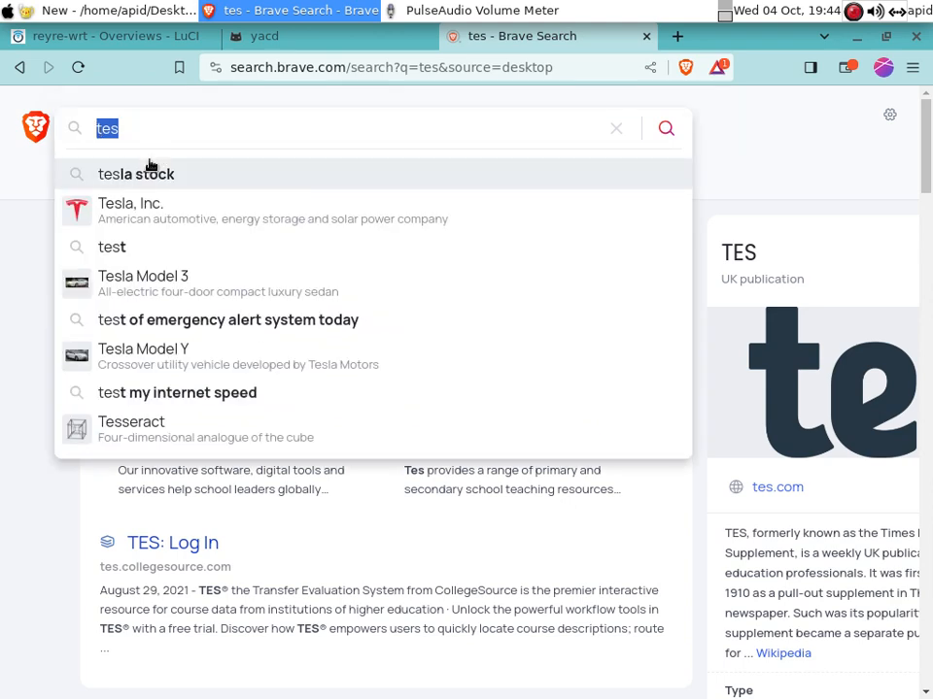
{"action": "type", "text": "spe"}
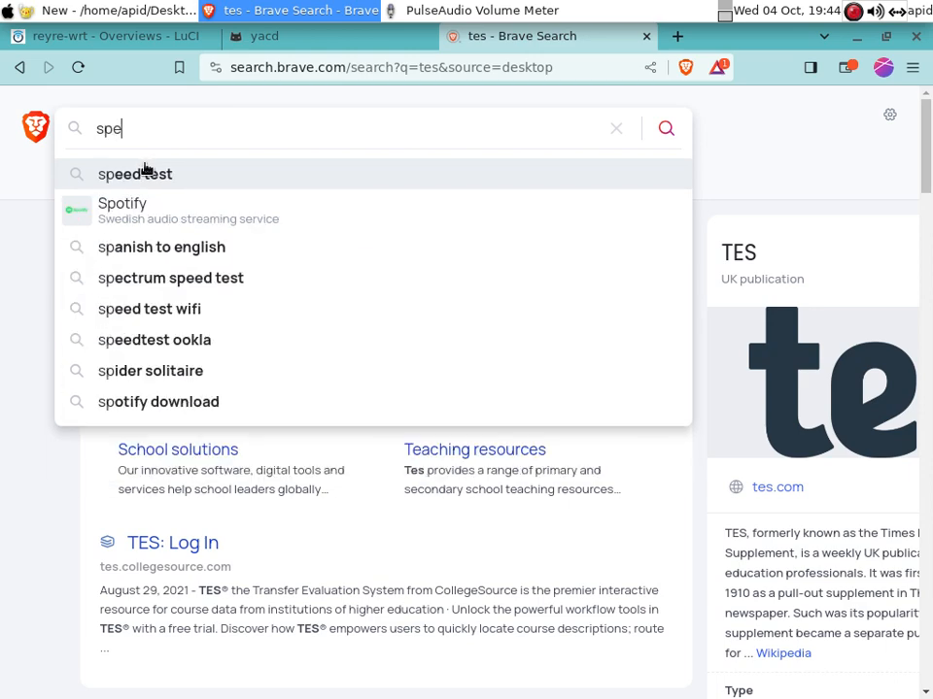
{"action": "type", "text": "edtest"}
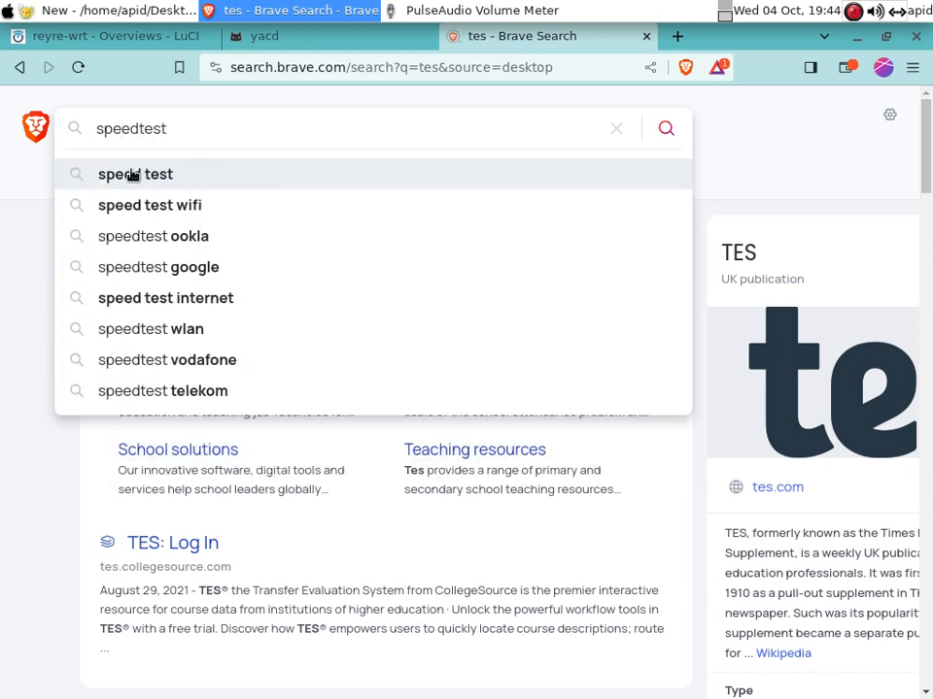
{"action": "key", "text": "Return"}
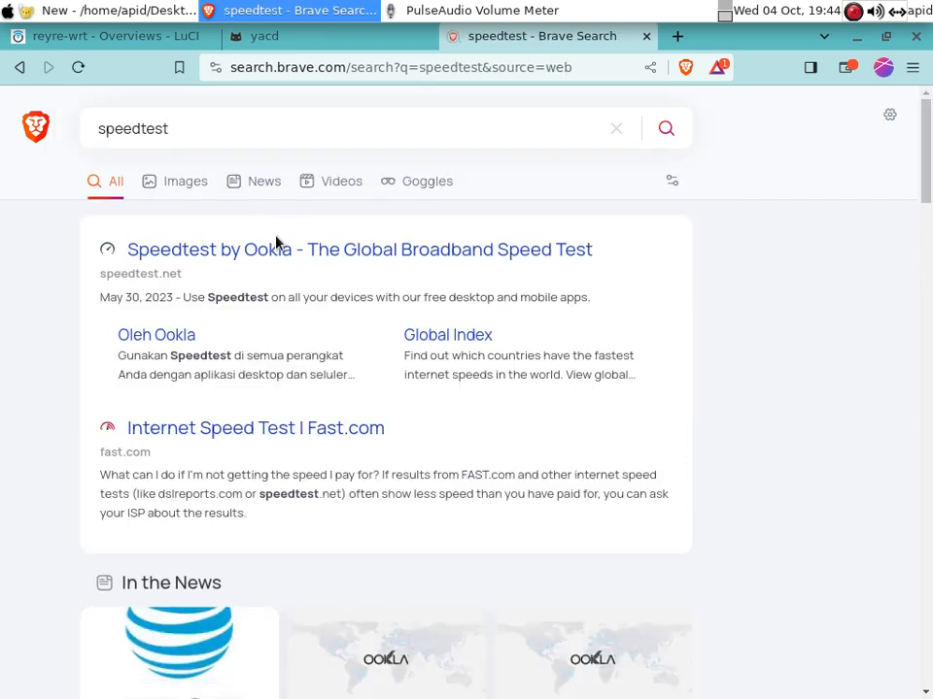
Run a Speedtest by Ookla test, declining location access, reaching 42.27 Mbps download and 82 ms ping
{"action": "left_click", "coordinate": [266, 252]}
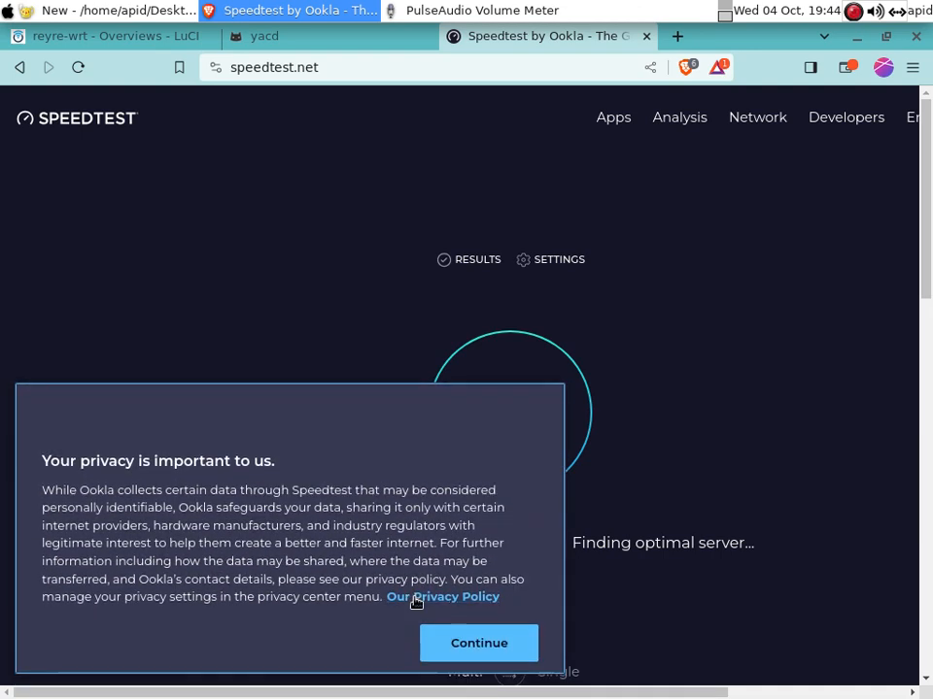
{"action": "left_click", "coordinate": [466, 649]}
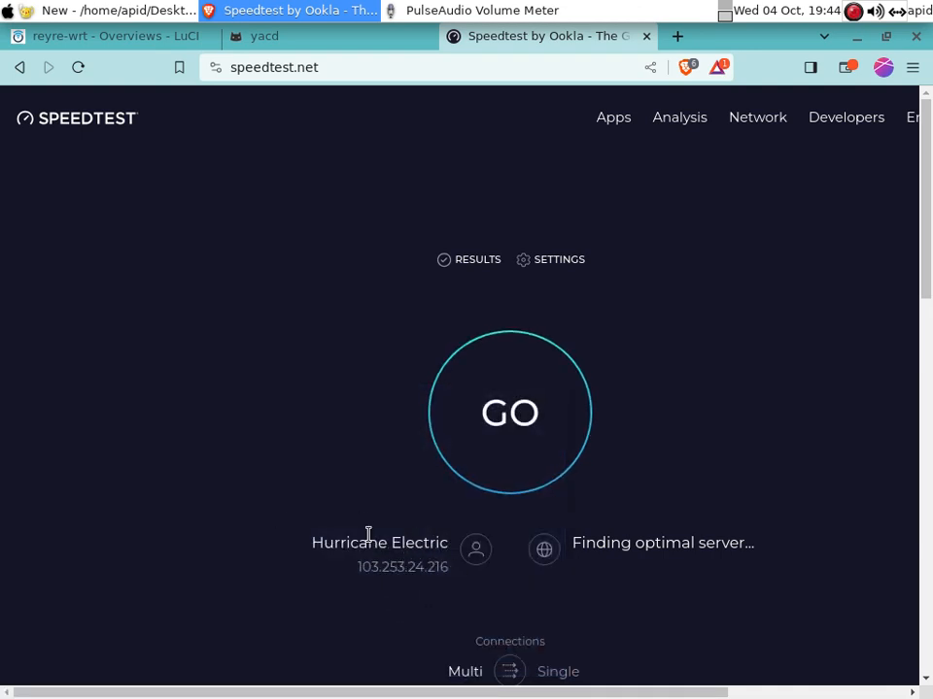
{"action": "scroll", "coordinate": [926, 298], "scroll_direction": "down", "scroll_amount": 1}
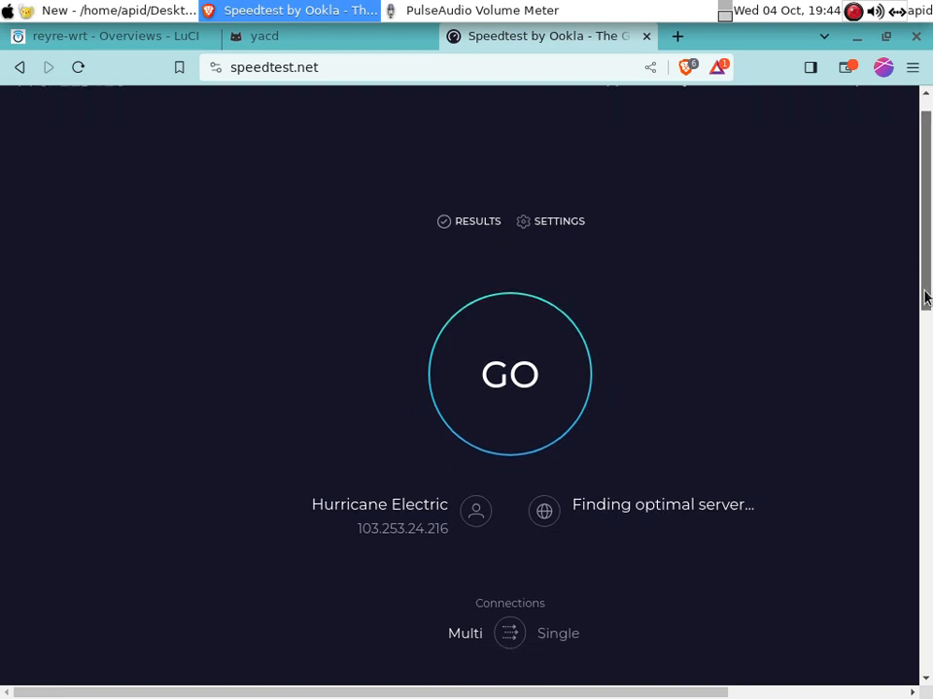
{"action": "scroll", "coordinate": [926, 301], "scroll_direction": "down", "scroll_amount": 4}
{"action": "scroll", "coordinate": [924, 308], "scroll_direction": "up", "scroll_amount": 5}
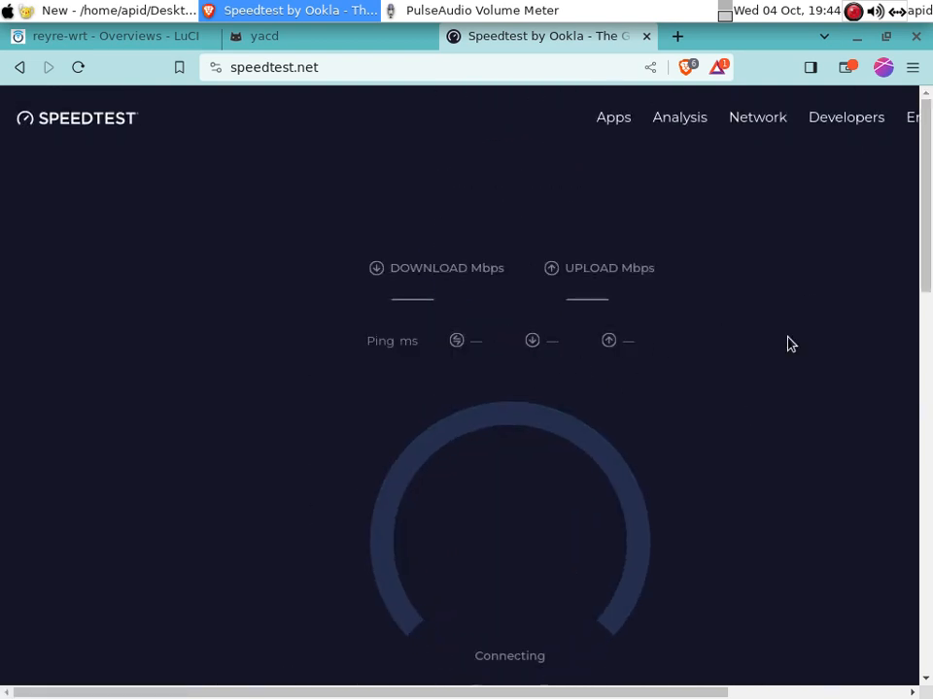
{"action": "scroll", "coordinate": [928, 209], "scroll_direction": "down", "scroll_amount": 1}
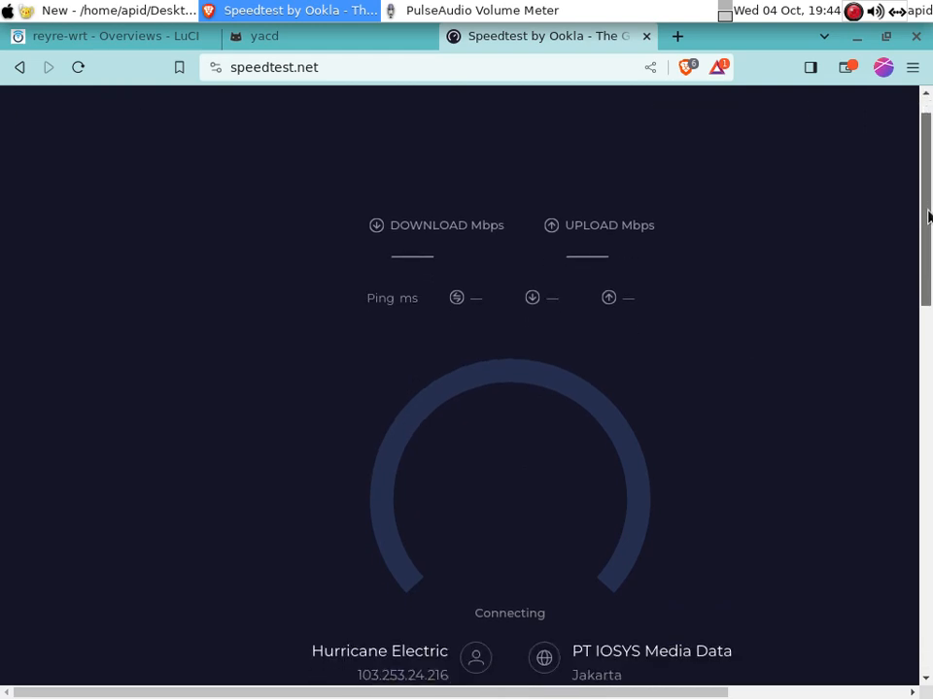
{"action": "scroll", "coordinate": [927, 216], "scroll_direction": "down", "scroll_amount": 1}
{"action": "scroll", "coordinate": [929, 208], "scroll_direction": "up", "scroll_amount": 2}
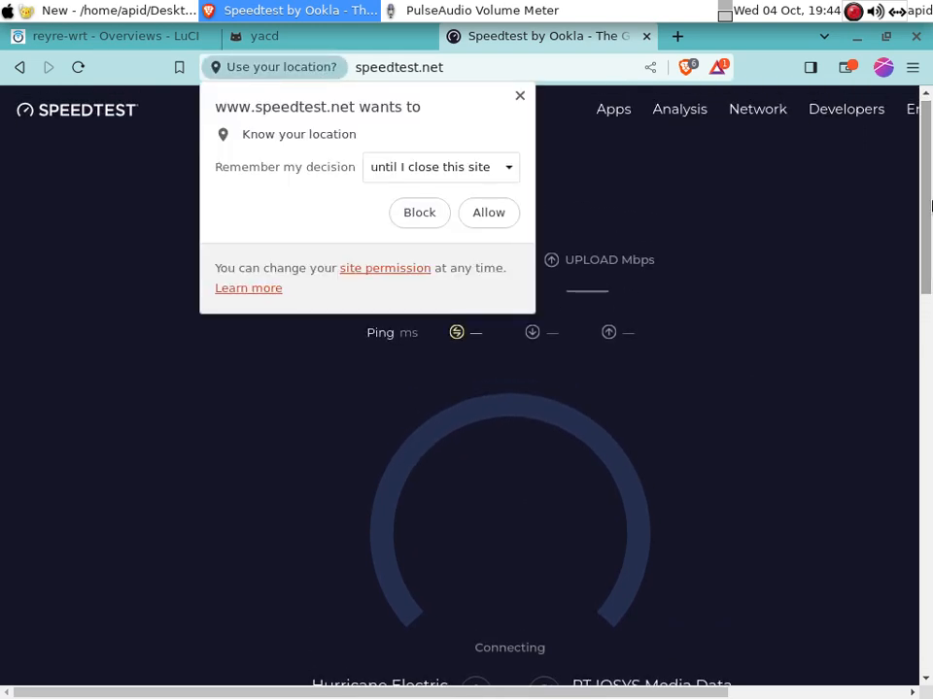
{"action": "left_click", "coordinate": [424, 211]}
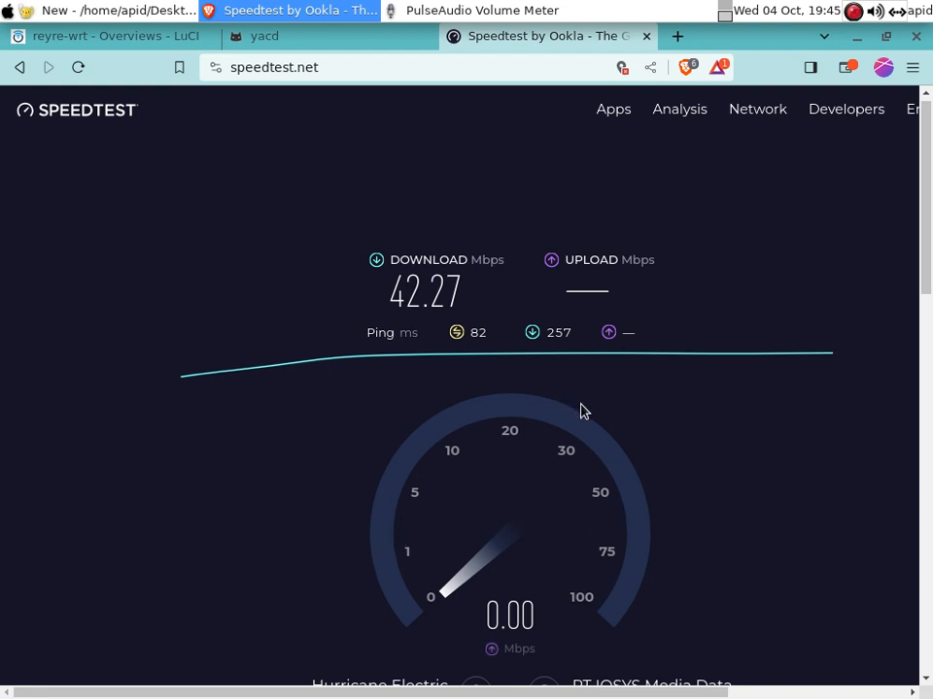
Close the Speedtest tab and open the yacd control panel from OpenClash
{"action": "left_click", "coordinate": [646, 36]}
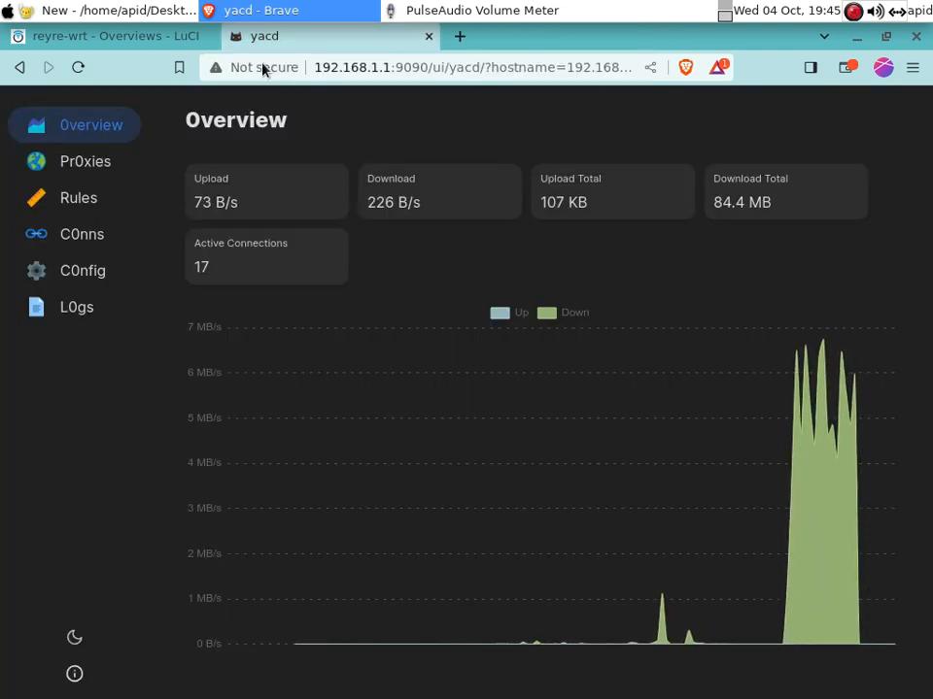
{"action": "left_click", "coordinate": [174, 41]}
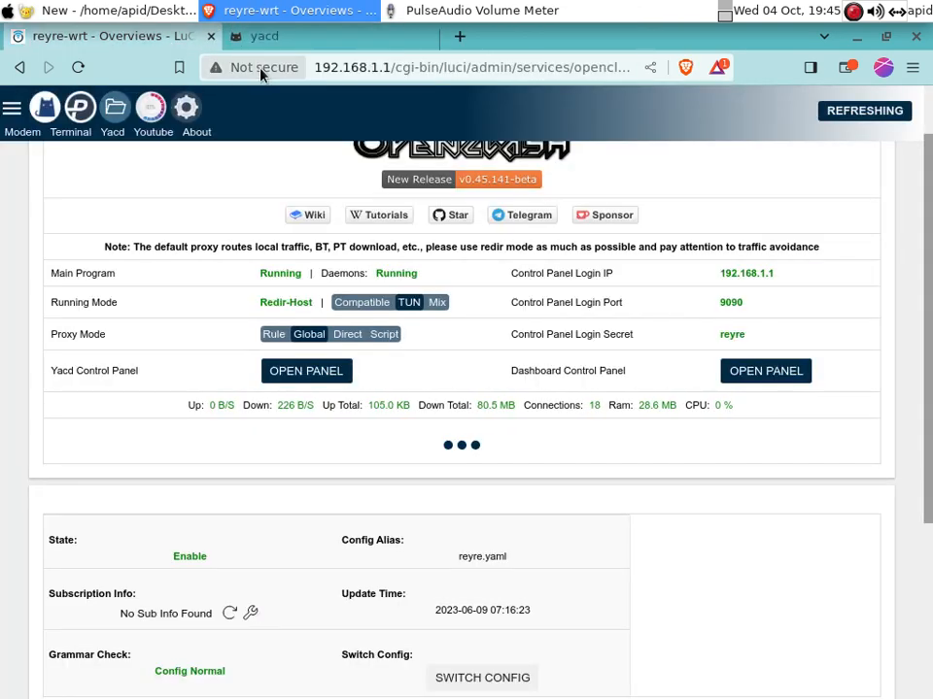
{"action": "left_click", "coordinate": [322, 377]}
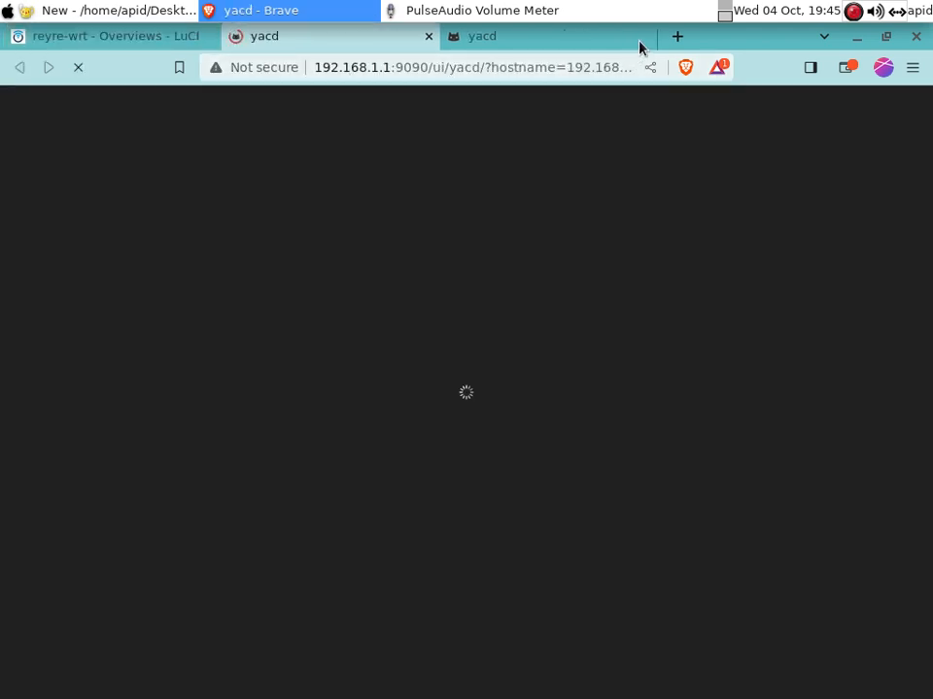
Confirm in yacd Proxies that GLOBAL uses PG-Universal's Trojan proxy, then return to the OpenClash overview
{"action": "left_click", "coordinate": [644, 36]}
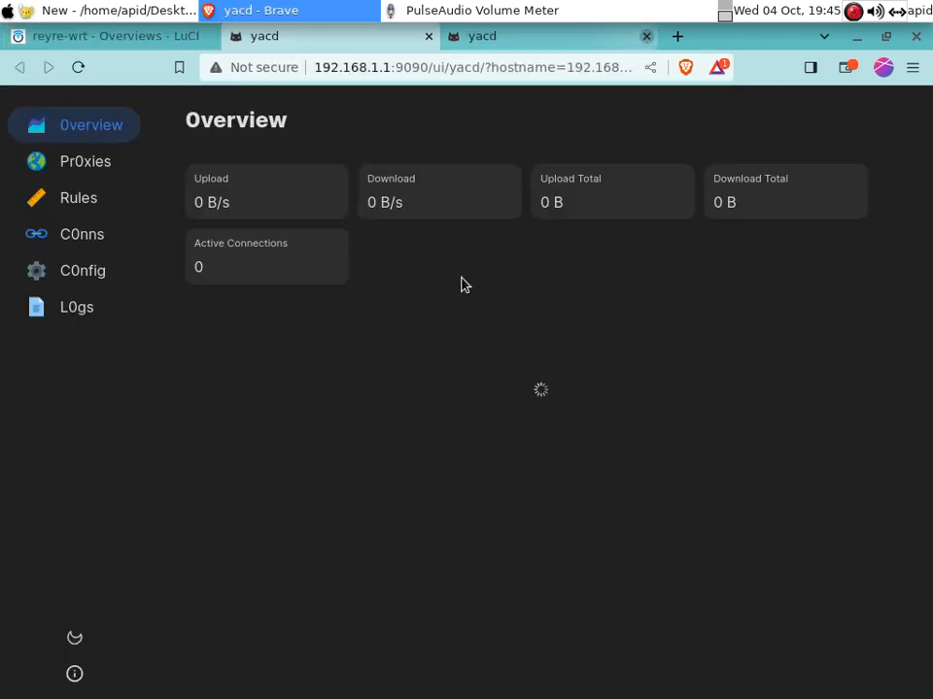
{"action": "left_click", "coordinate": [84, 169]}
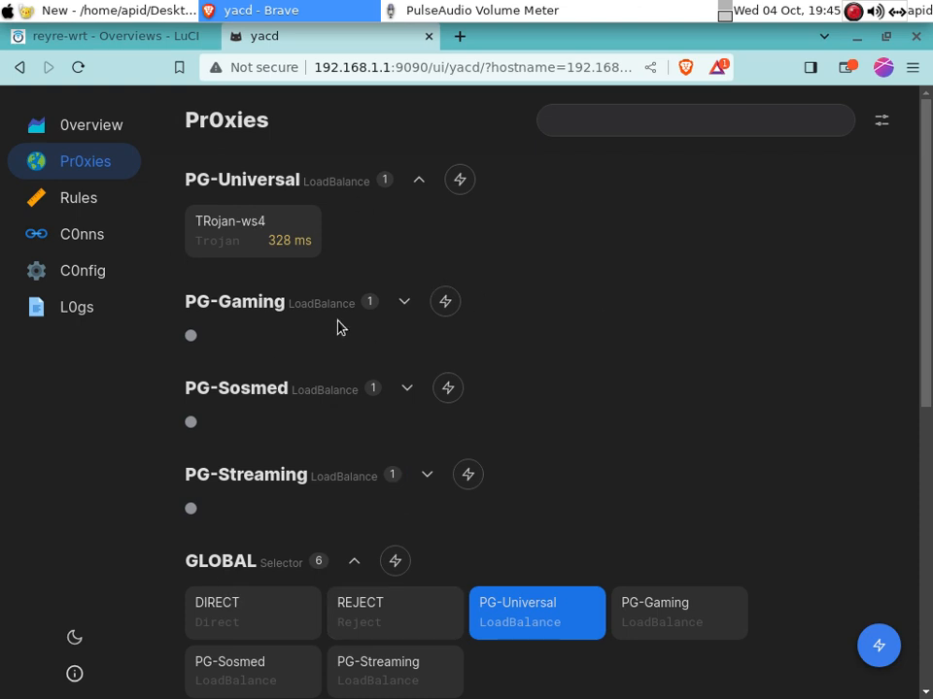
{"action": "left_click", "coordinate": [128, 41]}
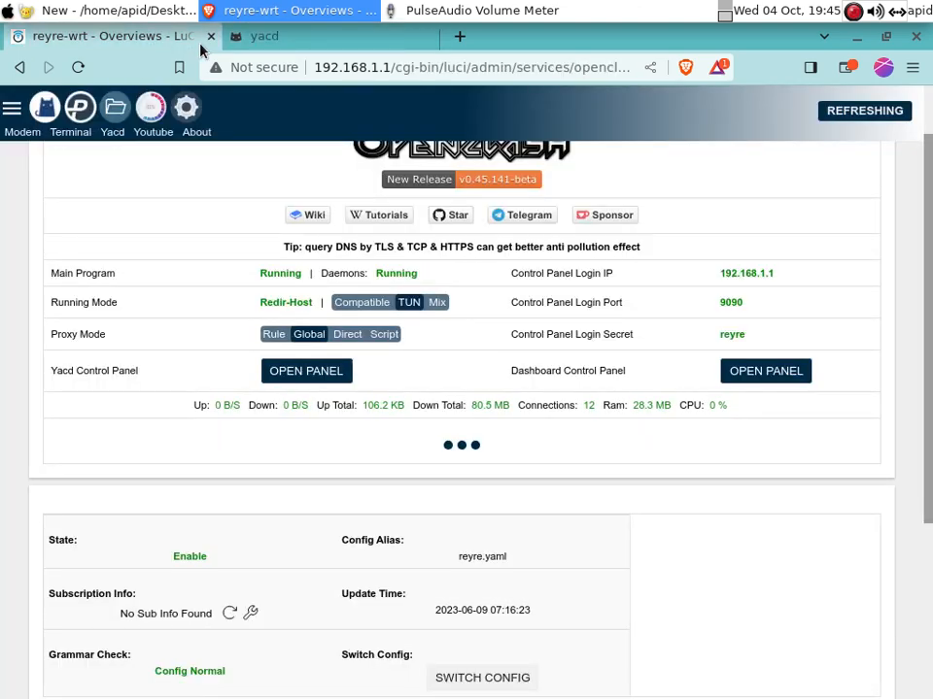
{"action": "scroll", "coordinate": [929, 326], "scroll_direction": "down", "scroll_amount": 2}
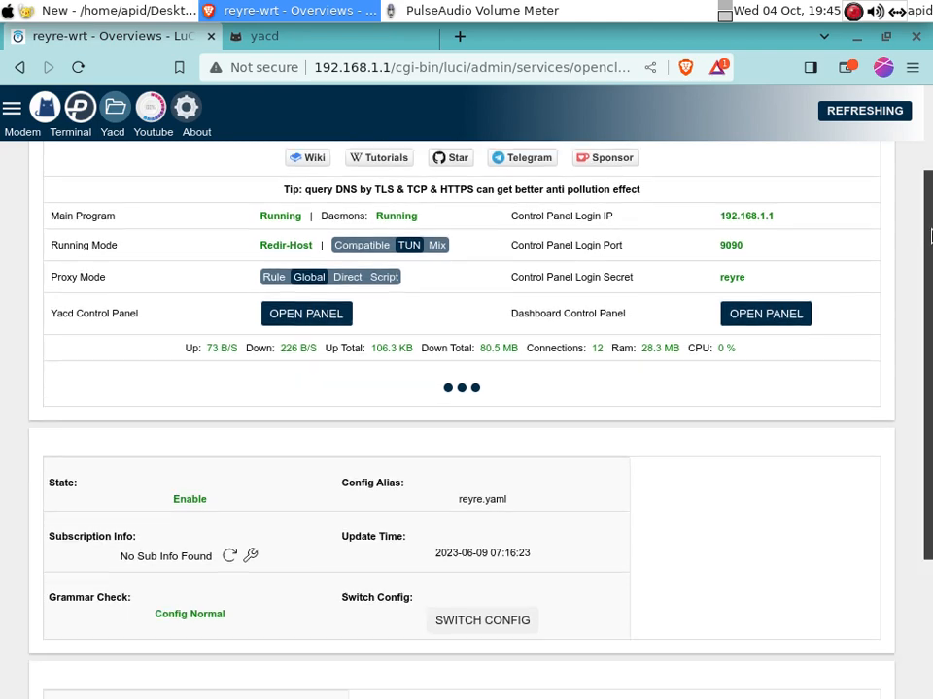
{"action": "left_click_drag", "start_coordinate": [931, 327], "coordinate": [930, 90]}
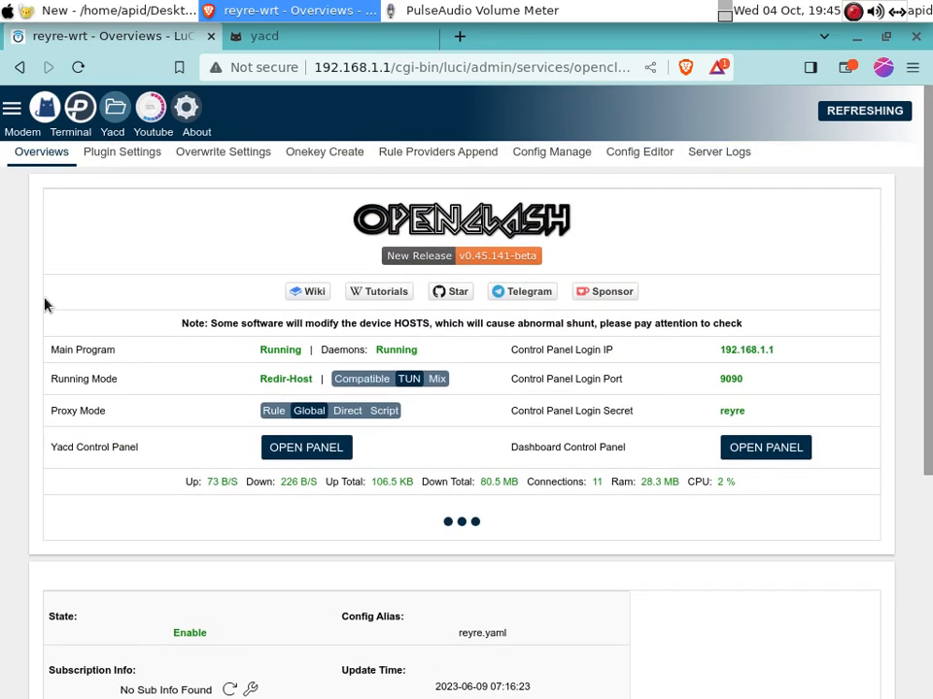
{"action": "left_click", "coordinate": [342, 43]}
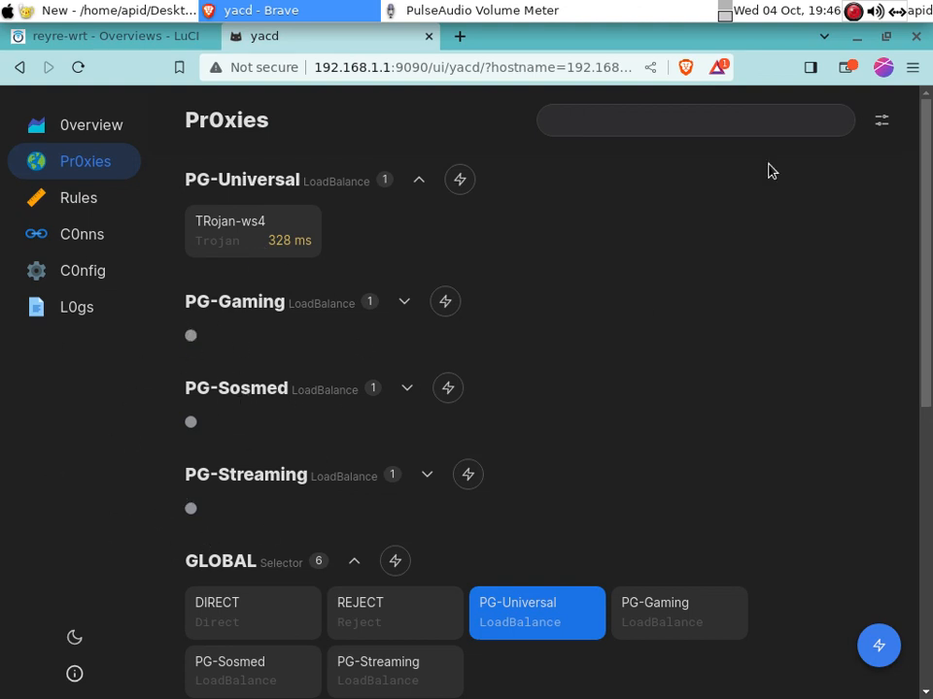
{"action": "right_click", "coordinate": [852, 15]}
{"action": "left_click", "coordinate": [707, 172]}
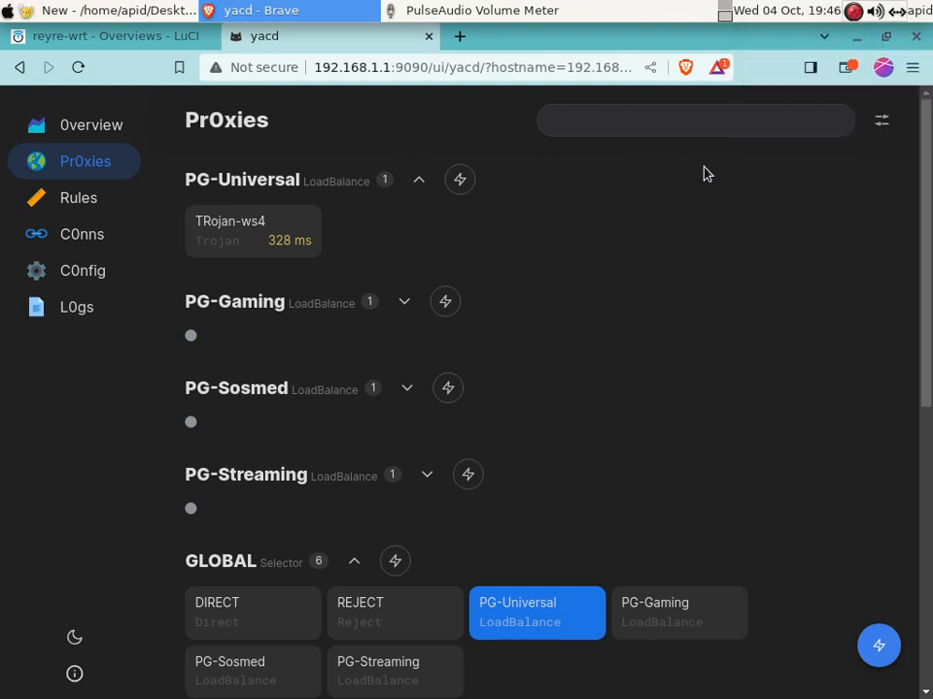
{"action": "left_click", "coordinate": [124, 41]}
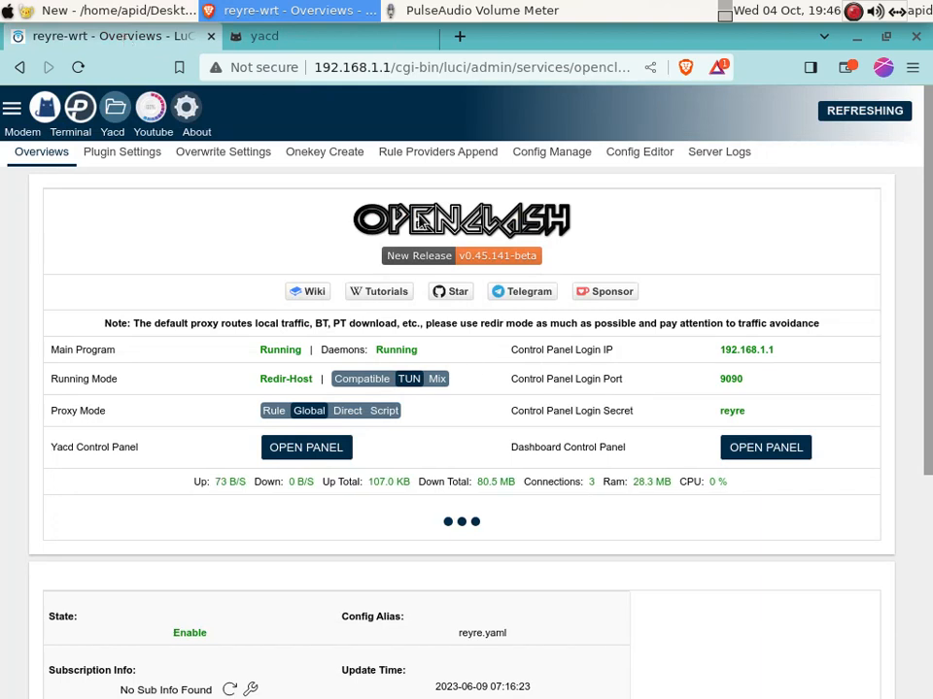